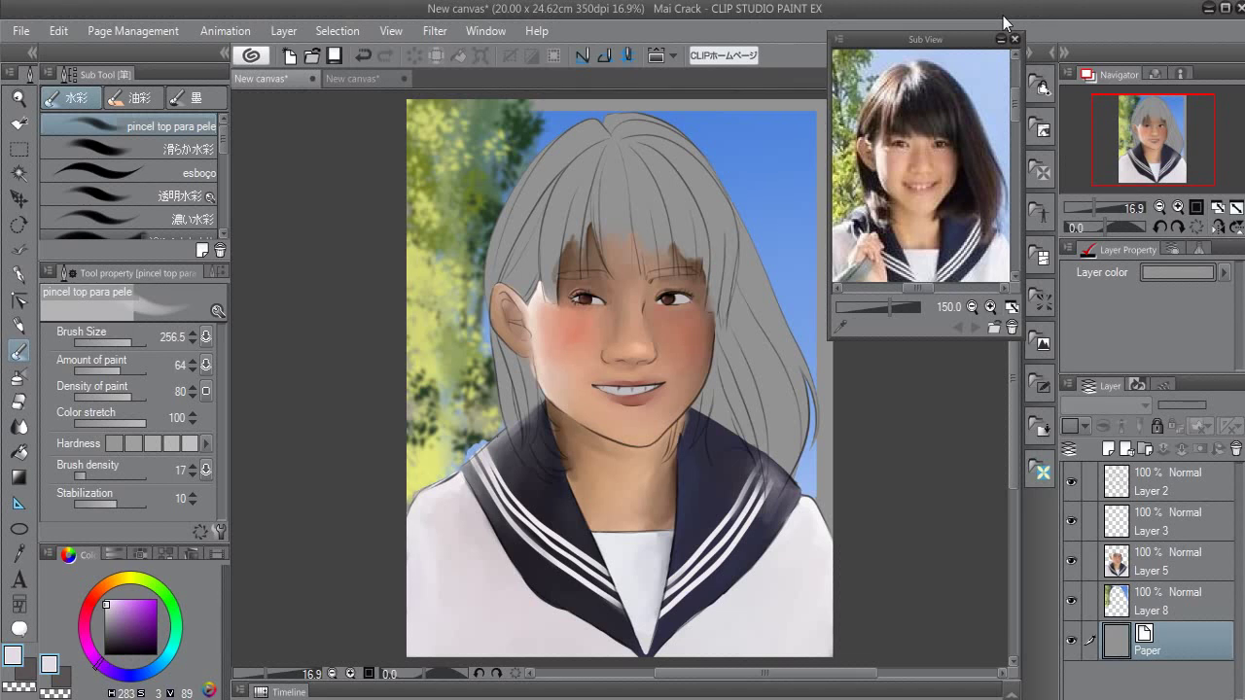
Reset the canvas rotation and return to Layer 3 after briefly toggling Layer 5's visibility
left_click_drag(659, 389, 681, 362)
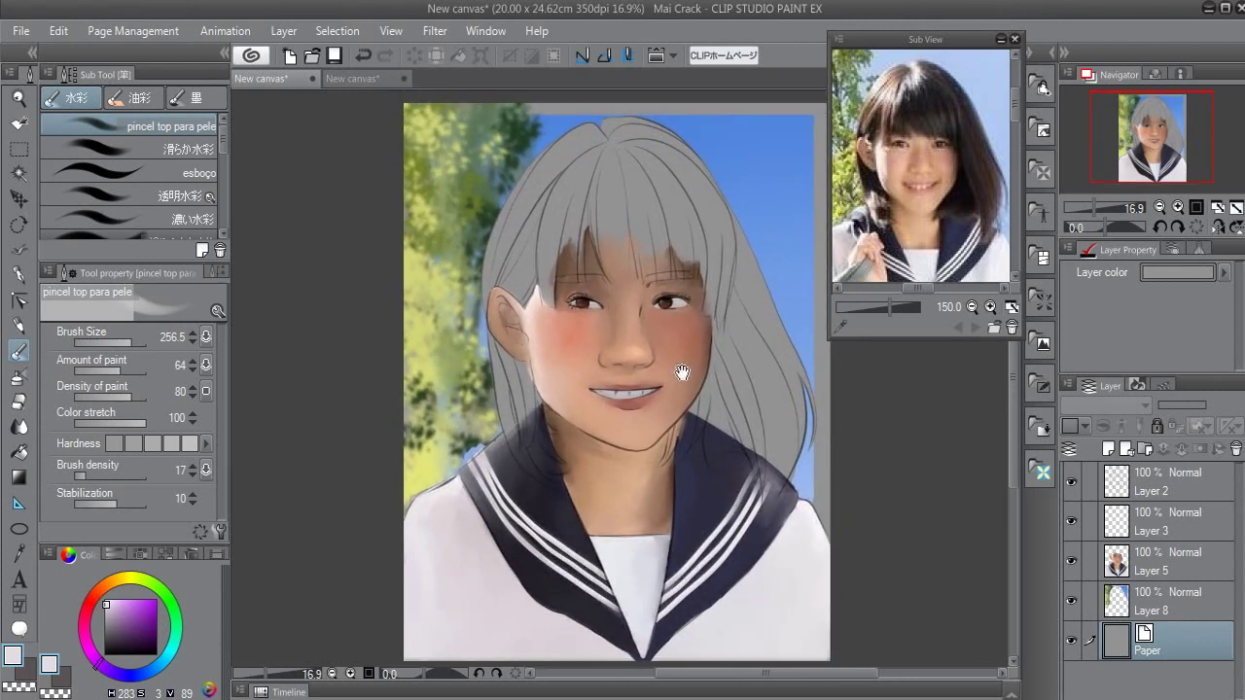
left_click(1237, 210)
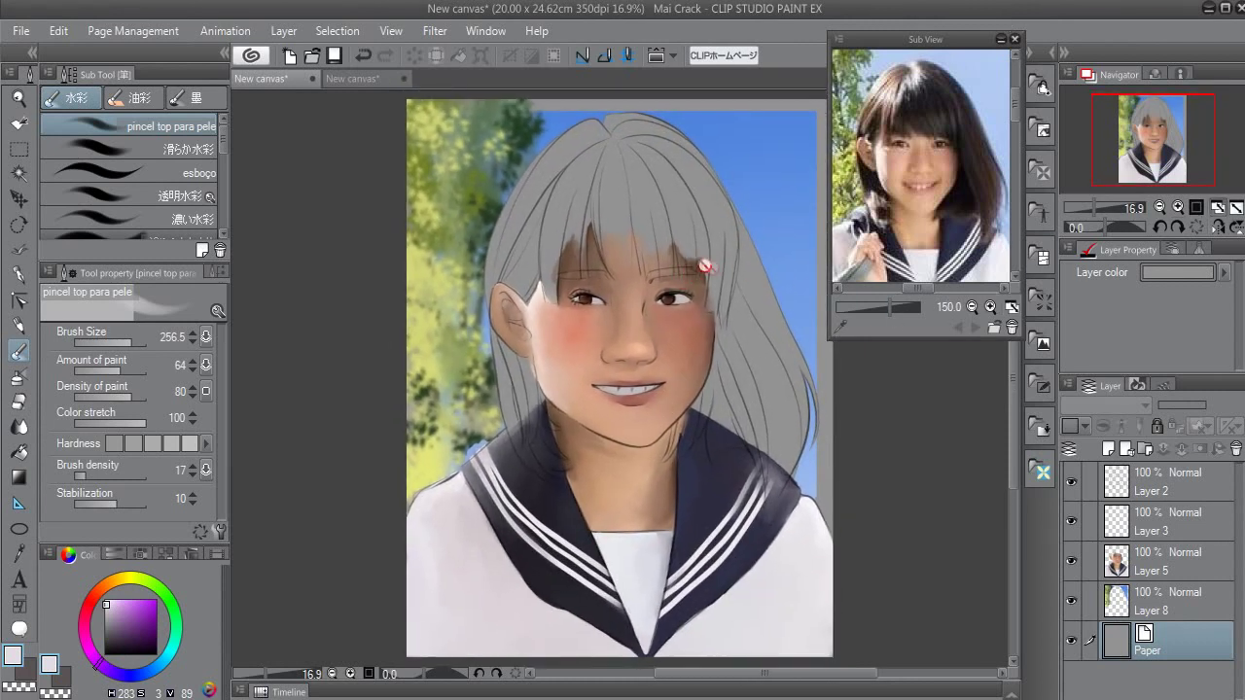
left_click(1120, 523)
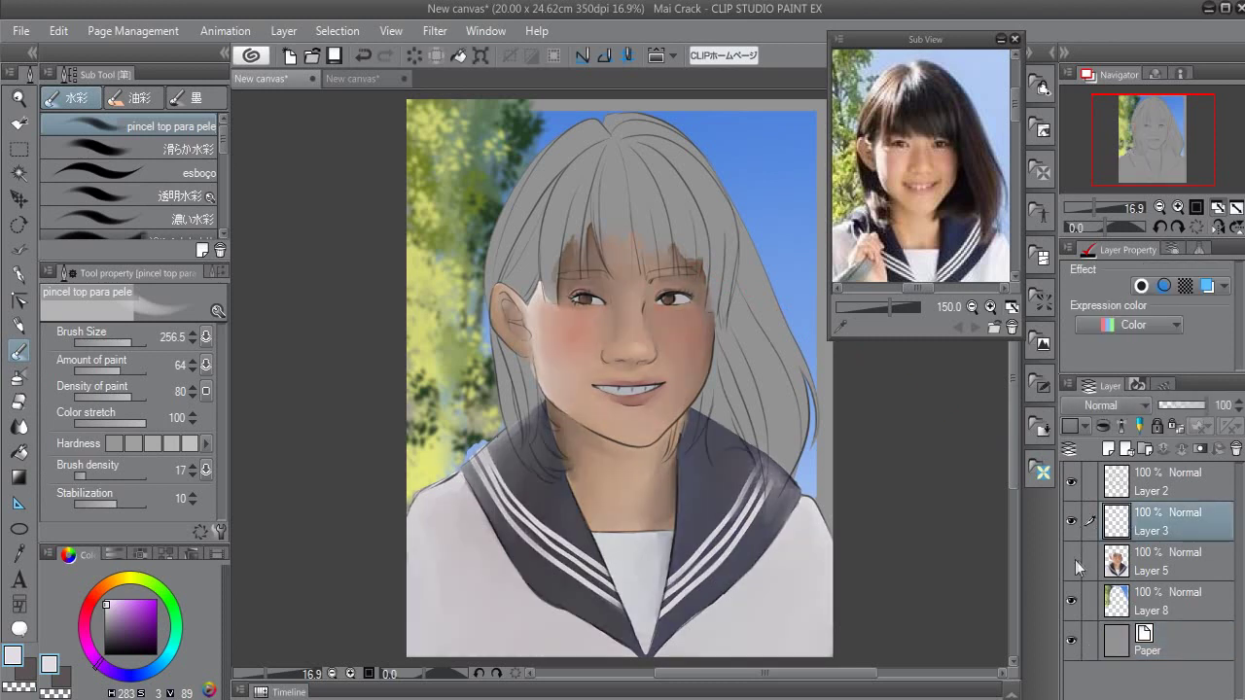
left_click(1090, 559)
left_click(1072, 562)
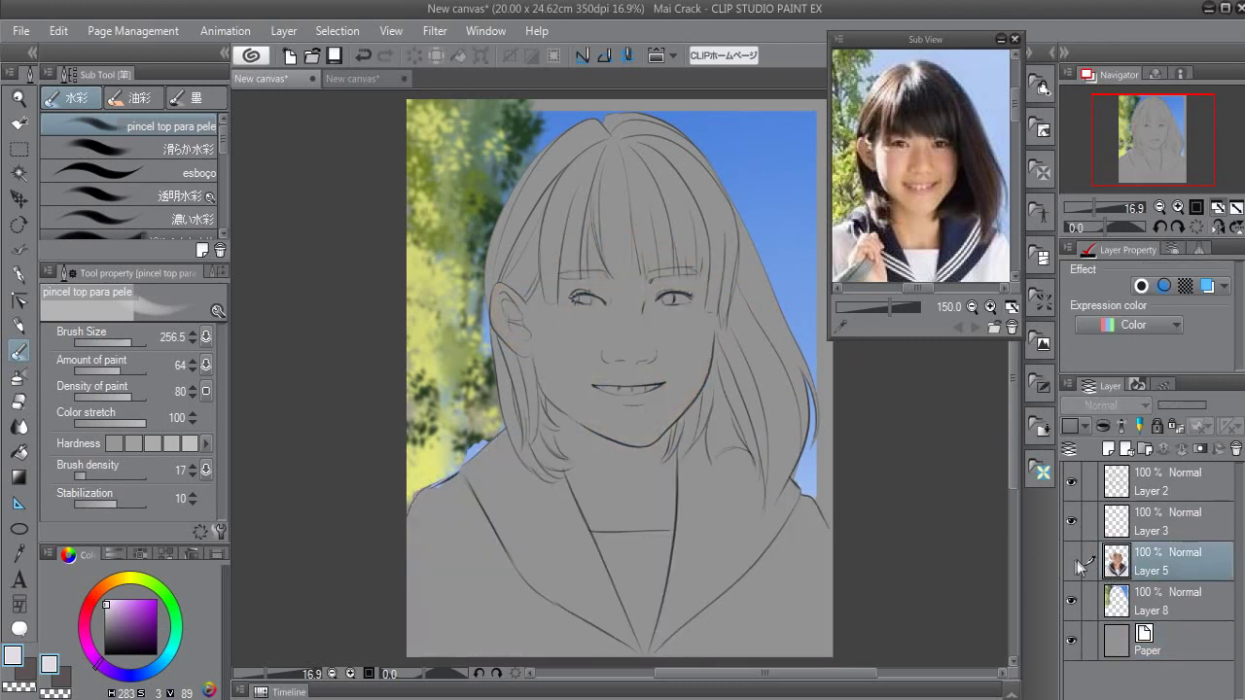
left_click(1073, 562)
left_click(1119, 522)
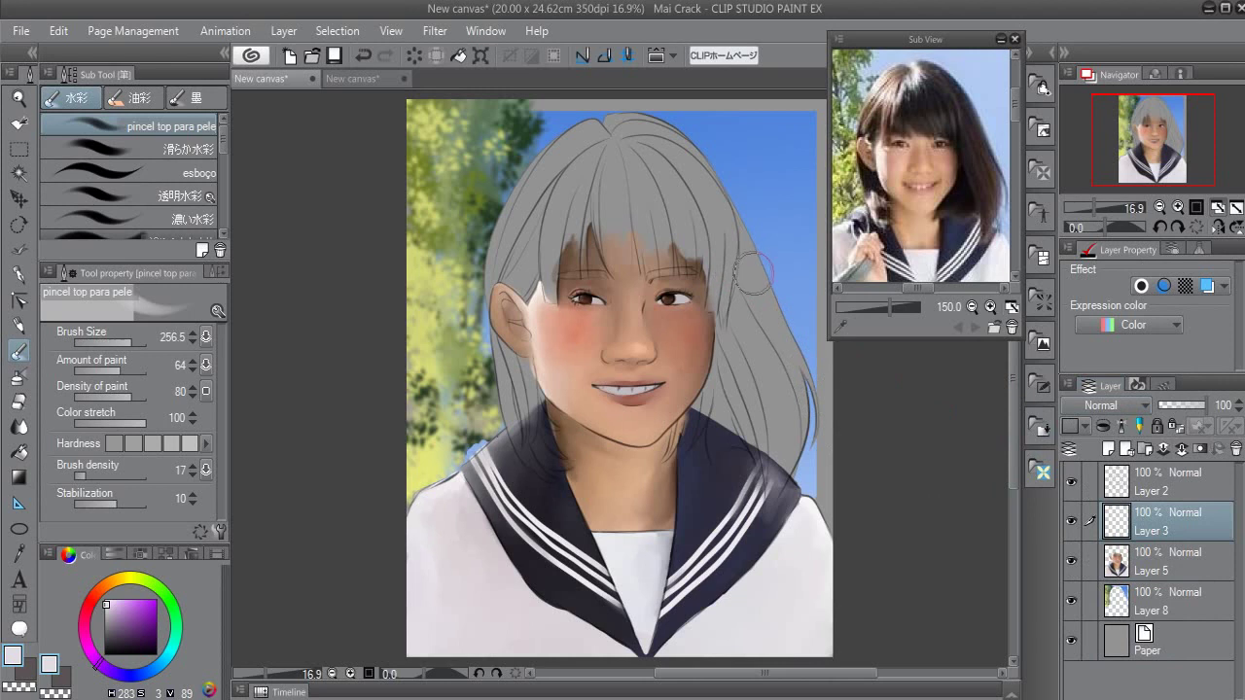
Shrink the brush to 120, set the colour to black and switch to the Round Pen
key("bracketleft")
key("bracketleft")
key("bracketleft")
key("bracketleft")
key("bracketleft")
left_click(754, 375, "alt")
key("p")
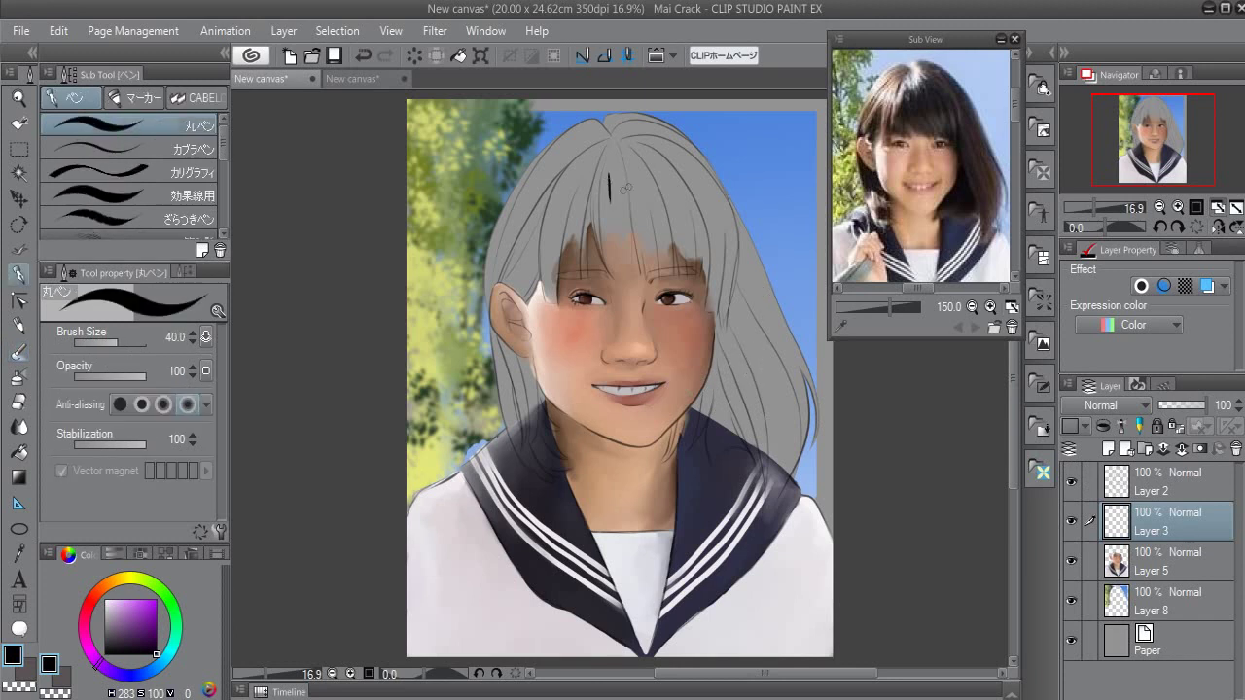
Draw and undo several test strokes on the hair until it is clear
key("ctrl+z")
left_click_drag(598, 141, 544, 274)
key("ctrl+z")
left_click_drag(567, 183, 565, 209)
mouse_move(670, 181)
left_mouse_down()
mouse_move(672, 199)
mouse_move(710, 202)
left_mouse_up()
key("ctrl+z")
key("ctrl+z")
left_click_drag(756, 282, 765, 315)
left_click_drag(516, 243, 508, 216)
key("ctrl+z")
Eyedrop a near-black hair colour from the reference photo and start painting beside the neck with the Round Pen
left_click(973, 190)
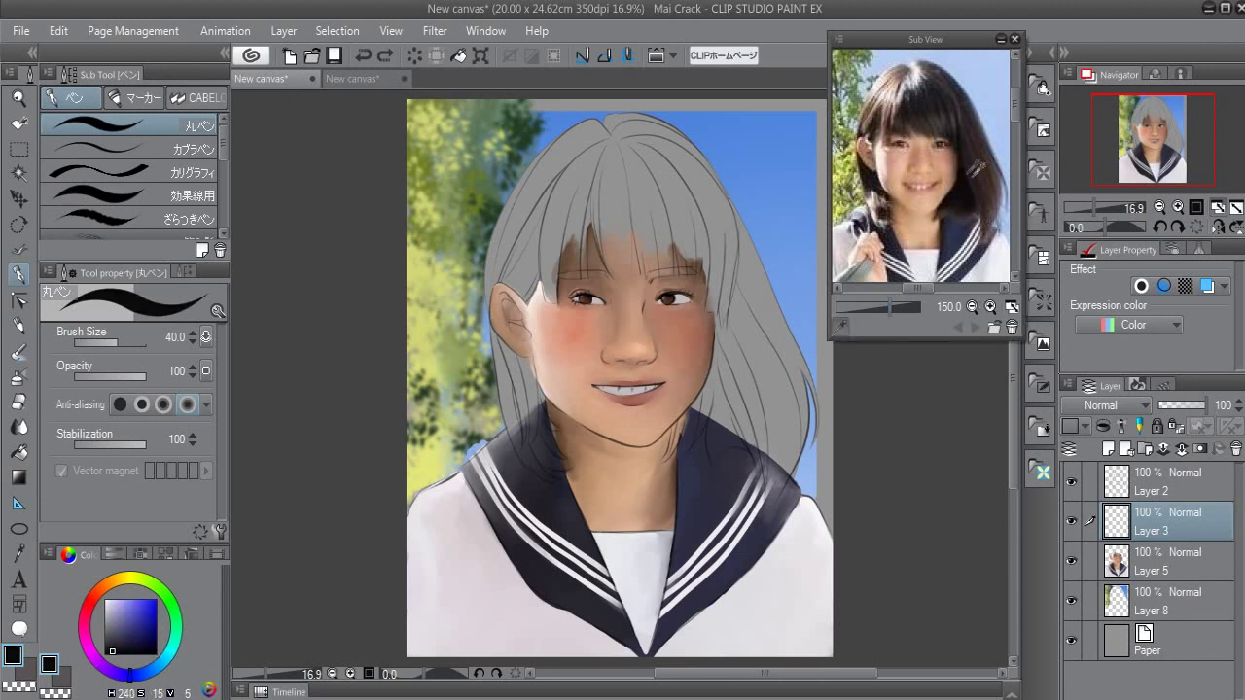
left_click(971, 173)
key("p")
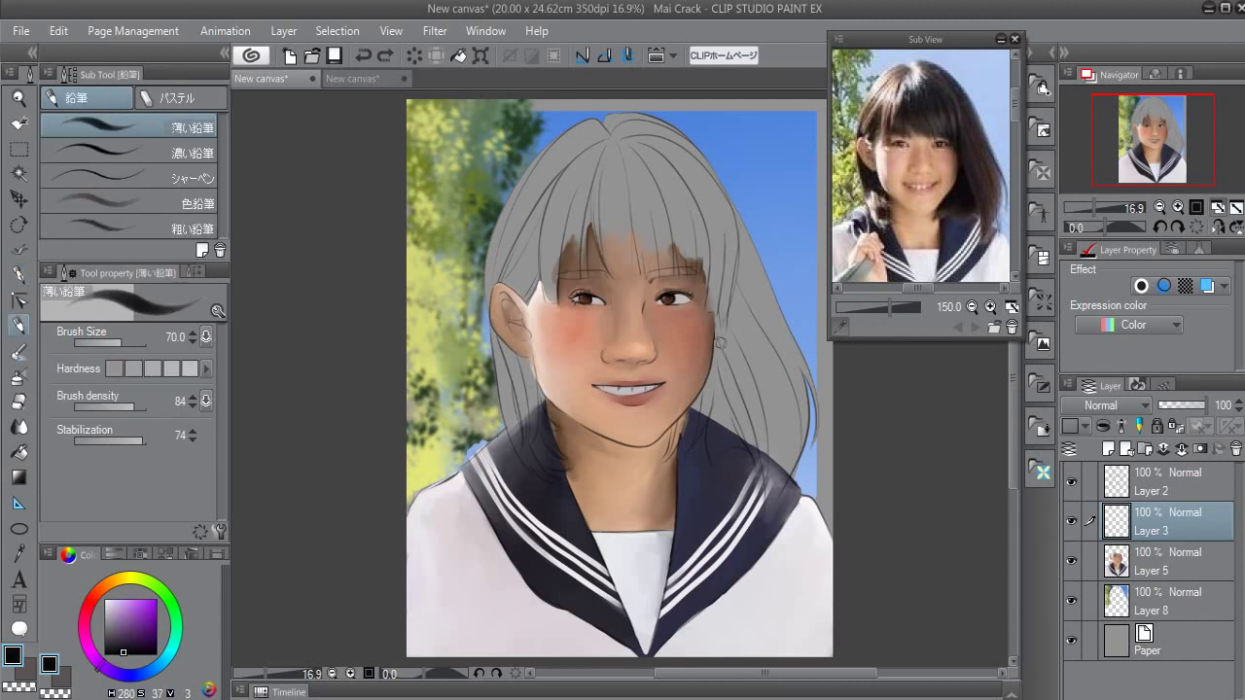
key("p")
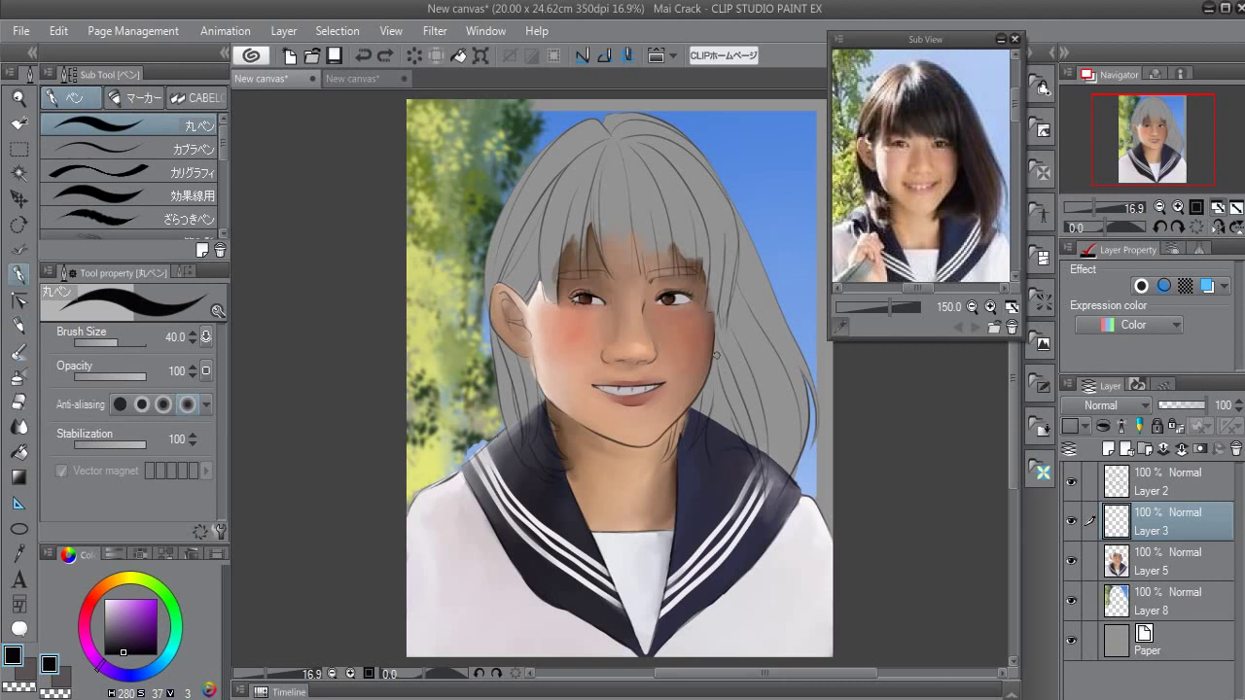
left_click_drag(717, 330, 700, 526)
Paint the right side, top and forehead bangs of the hair solid black
left_click_drag(773, 346, 769, 458)
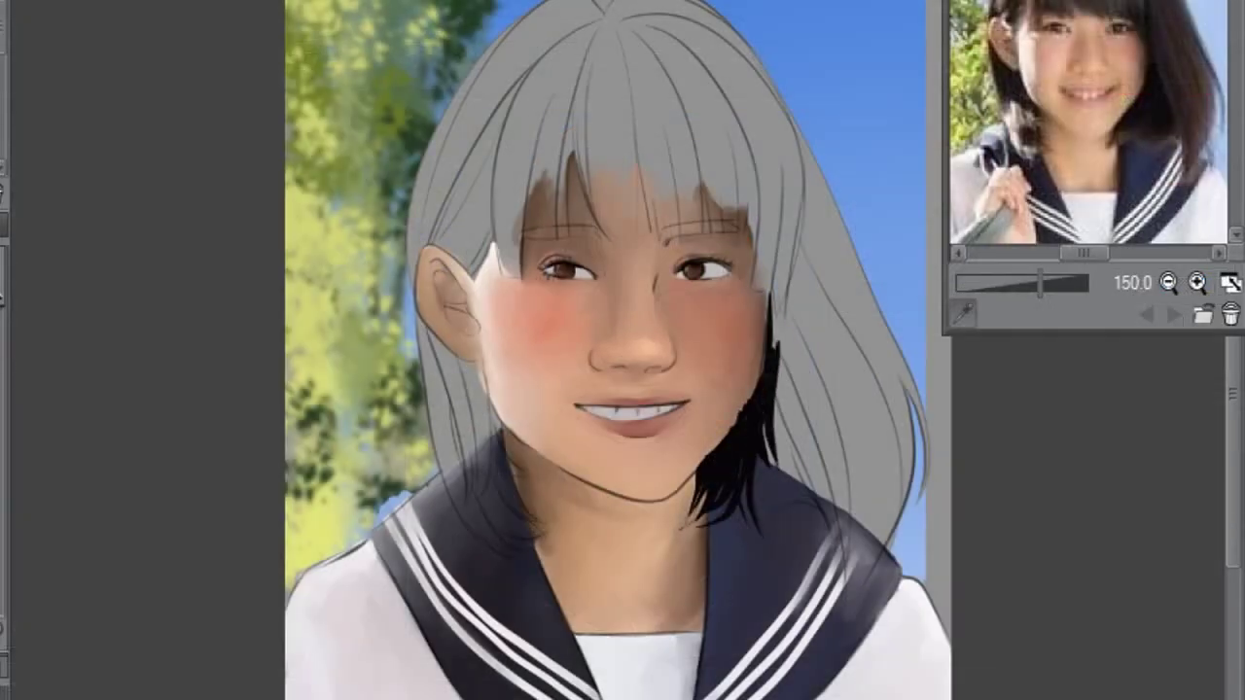
left_click_drag(776, 321, 827, 584)
mouse_move(783, 136)
left_mouse_down()
mouse_move(827, 487)
mouse_move(890, 555)
mouse_move(865, 297)
left_mouse_up()
scroll(861, 302, "up", 2)
mouse_move(647, 102)
left_mouse_down()
mouse_move(710, 311)
mouse_move(593, 311)
mouse_move(681, 303)
mouse_move(764, 350)
left_mouse_up()
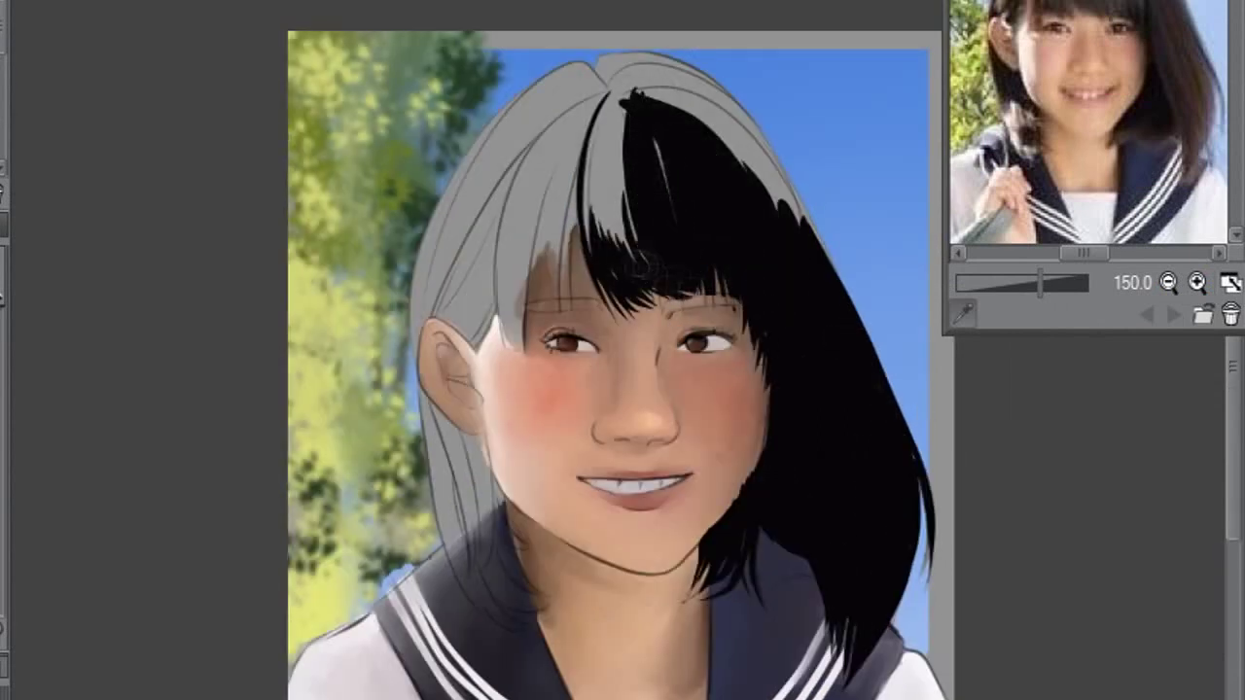
left_click_drag(672, 254, 720, 304)
left_click_drag(584, 156, 564, 326)
left_click_drag(569, 176, 544, 311)
Blacken the left bangs, crown and the hair below the left ear
left_click_drag(544, 199, 516, 365)
left_click_drag(540, 126, 442, 321)
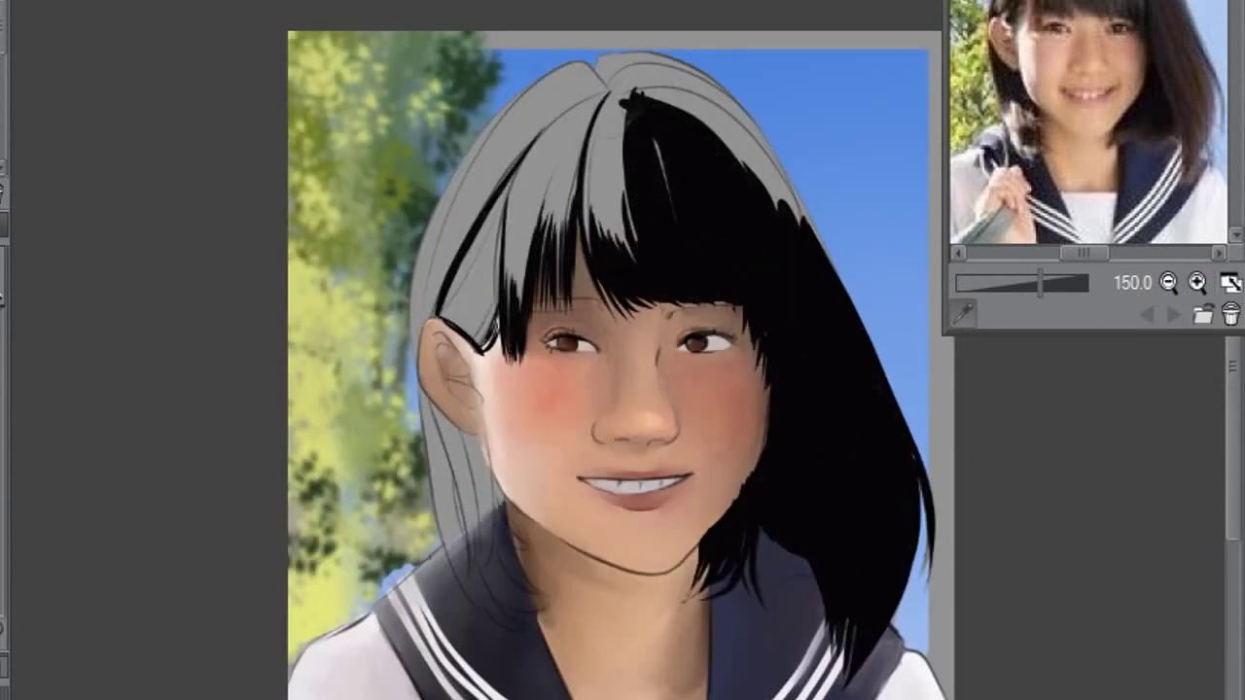
left_click_drag(633, 88, 593, 258)
mouse_move(604, 61)
left_mouse_down()
mouse_move(749, 156)
mouse_move(798, 224)
mouse_move(486, 302)
mouse_move(418, 350)
left_mouse_up()
mouse_move(496, 146)
left_mouse_down()
mouse_move(438, 355)
mouse_move(457, 632)
left_mouse_up()
left_click_drag(486, 394, 525, 613)
left_click_drag(457, 413, 482, 545)
left_click_drag(437, 457, 450, 618)
mouse_move(569, 226)
left_mouse_down()
mouse_move(601, 305)
mouse_move(530, 283)
left_mouse_up()
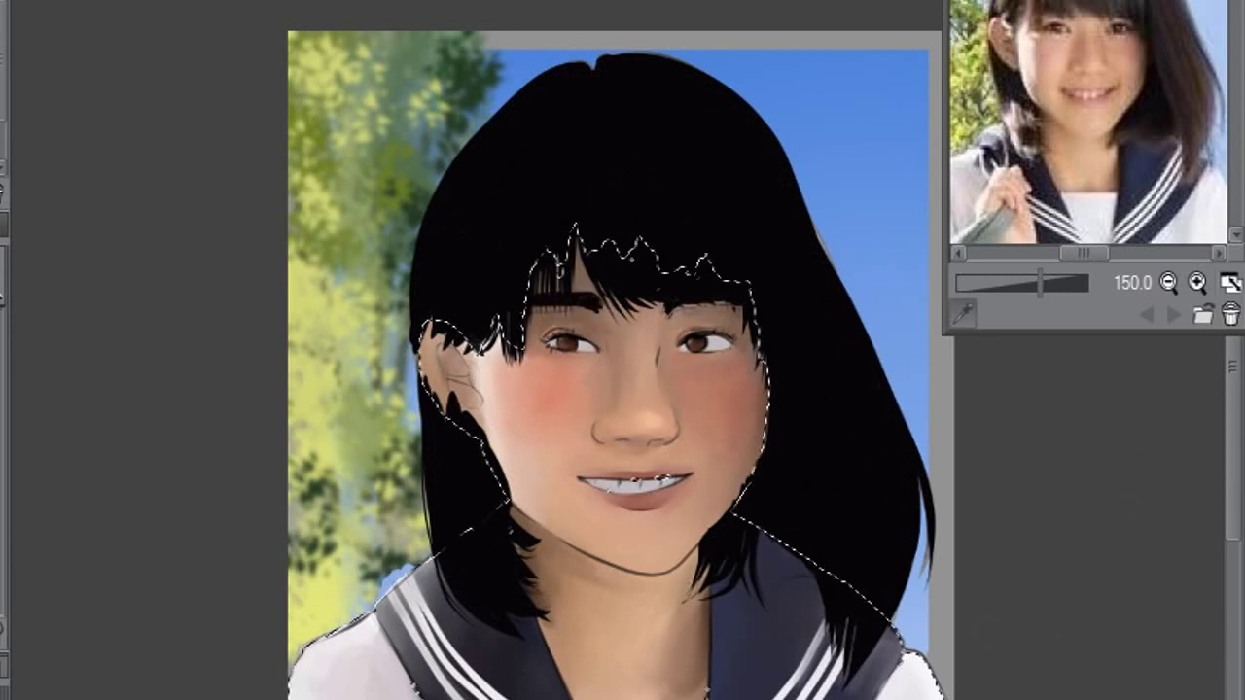
Undo the strands covering the left ear and repaint the bangs above the left eye
key("ctrl+z")
left_click_drag(545, 222, 560, 288)
left_click_drag(603, 194, 584, 272)
left_click_drag(608, 220, 580, 297)
left_click_drag(454, 434, 486, 467)
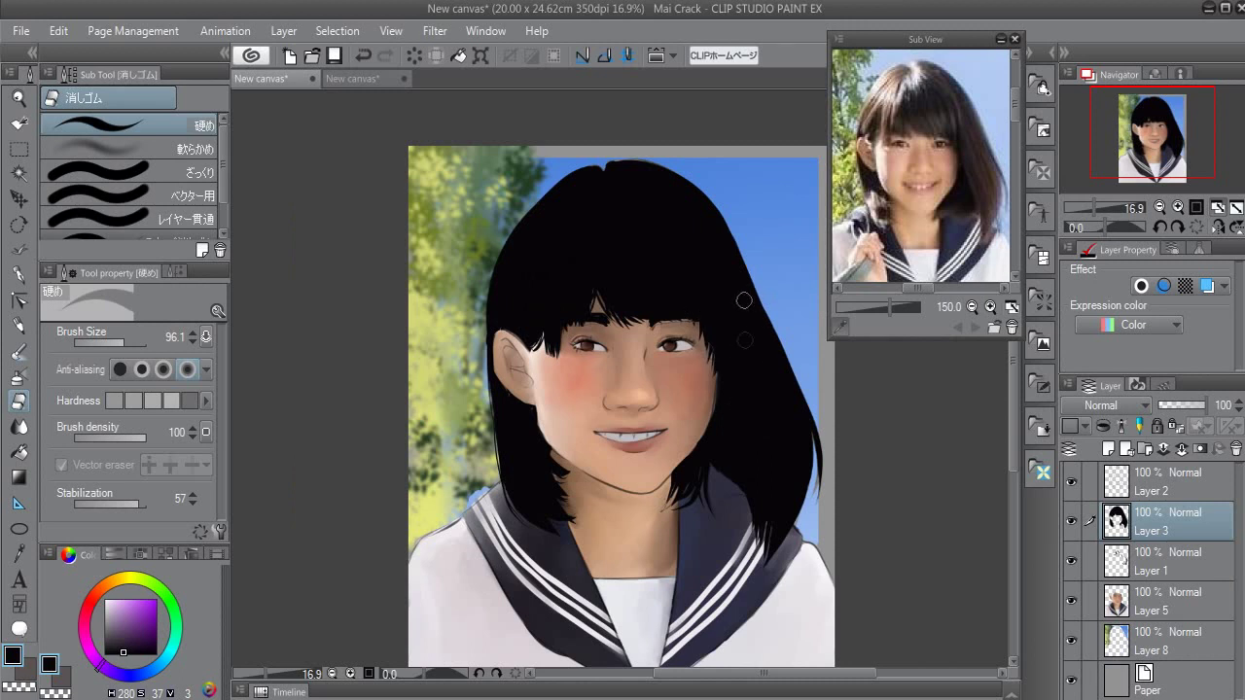
Select Layer 2's line art pixels, fill them with cyan and deselect
left_click(1124, 491)
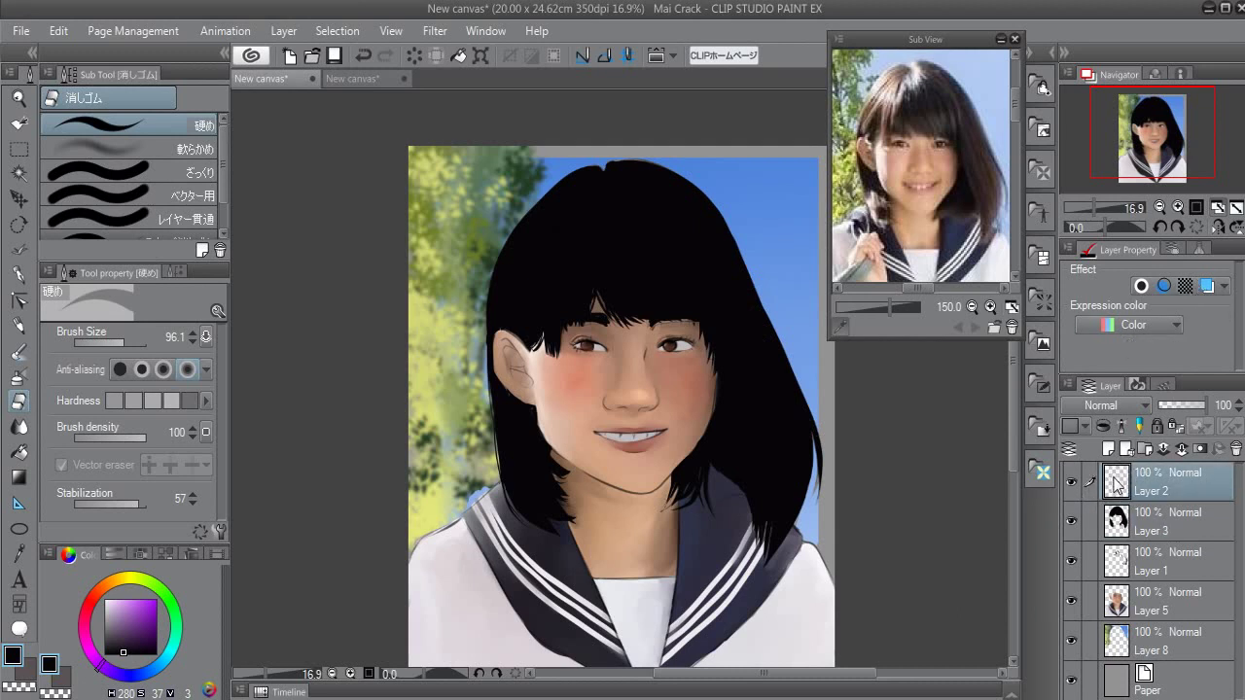
left_click(1121, 483, "ctrl")
left_click(123, 620)
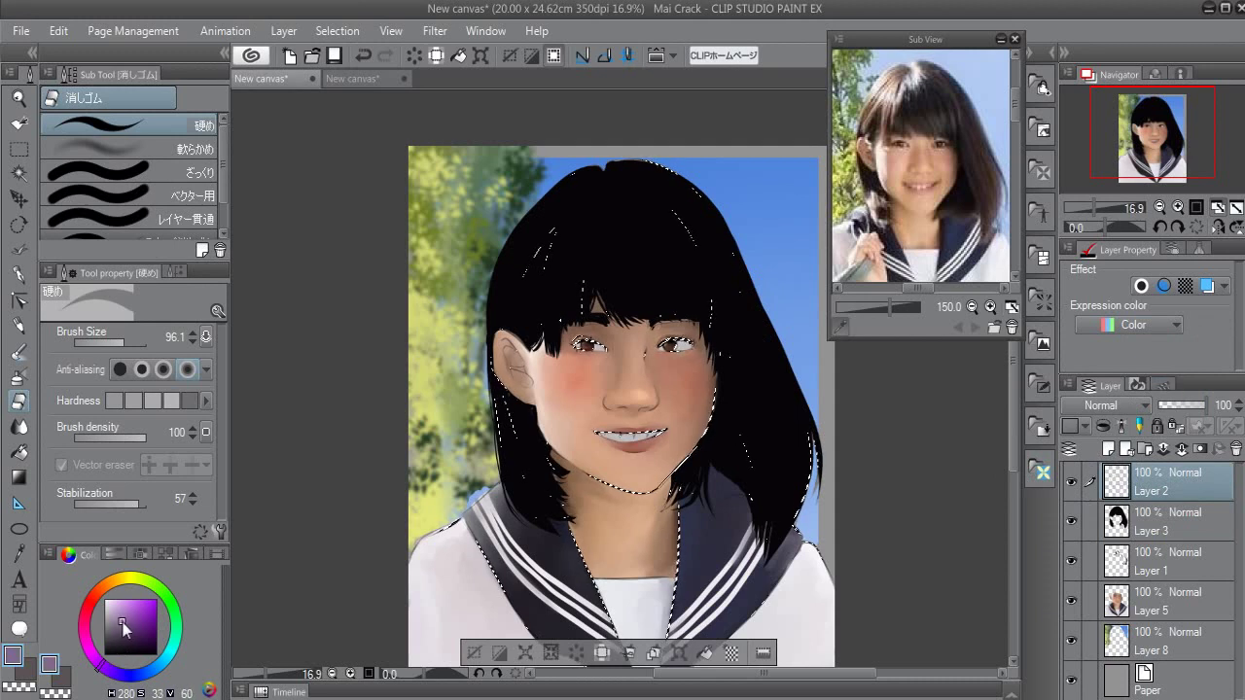
left_click_drag(118, 592, 169, 650)
left_click(136, 610)
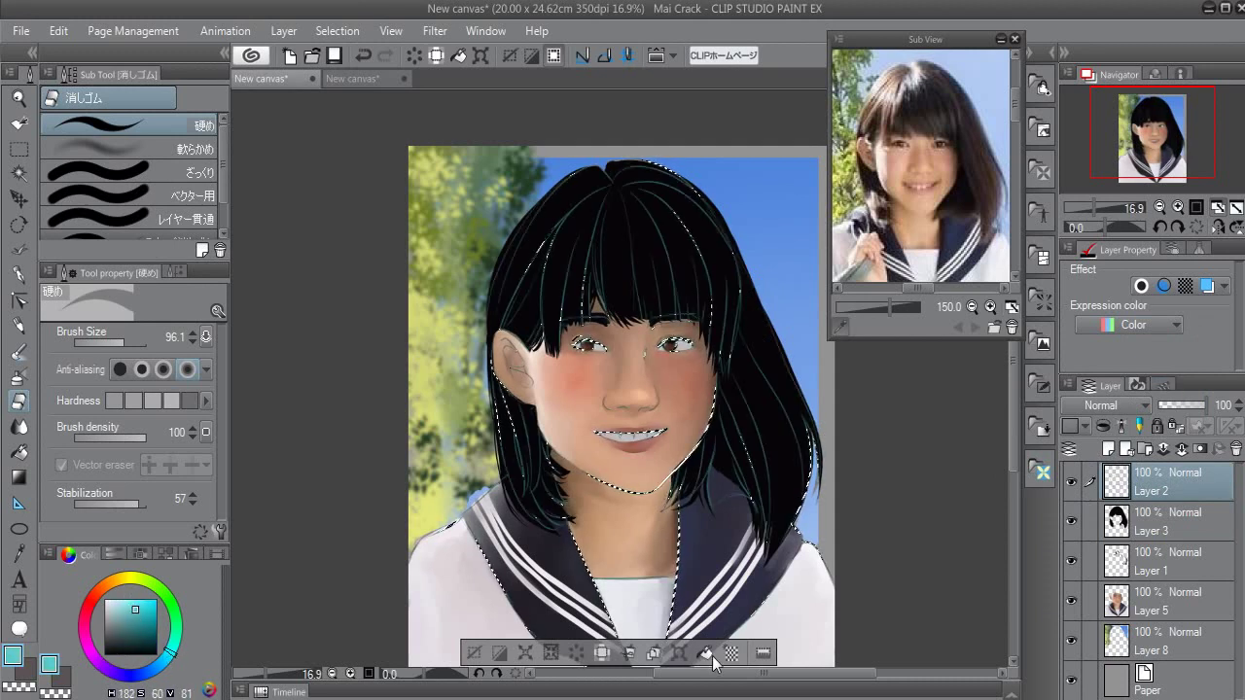
left_click(475, 653)
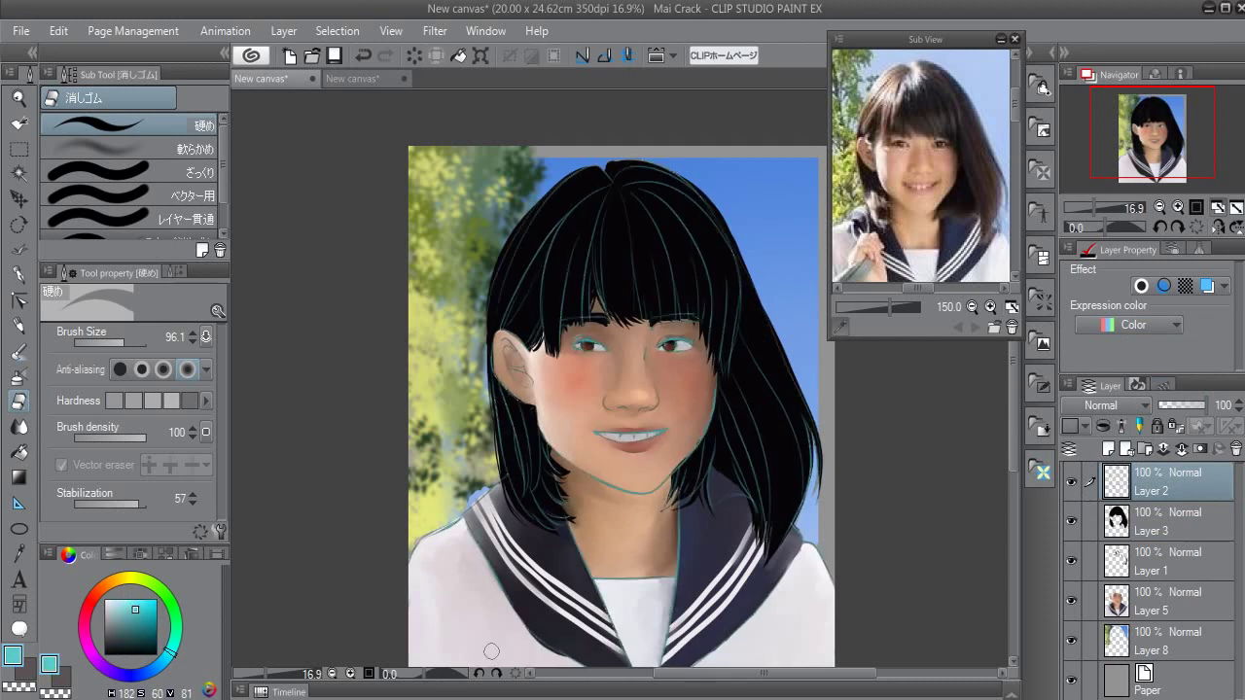
Lower Layer 2's opacity to 62% and reposition the canvas
key("ctrl+y")
mouse_move(1203, 405)
left_mouse_down()
mouse_move(1184, 413)
mouse_move(1193, 406)
left_mouse_up()
key("ctrl+d")
key("o")
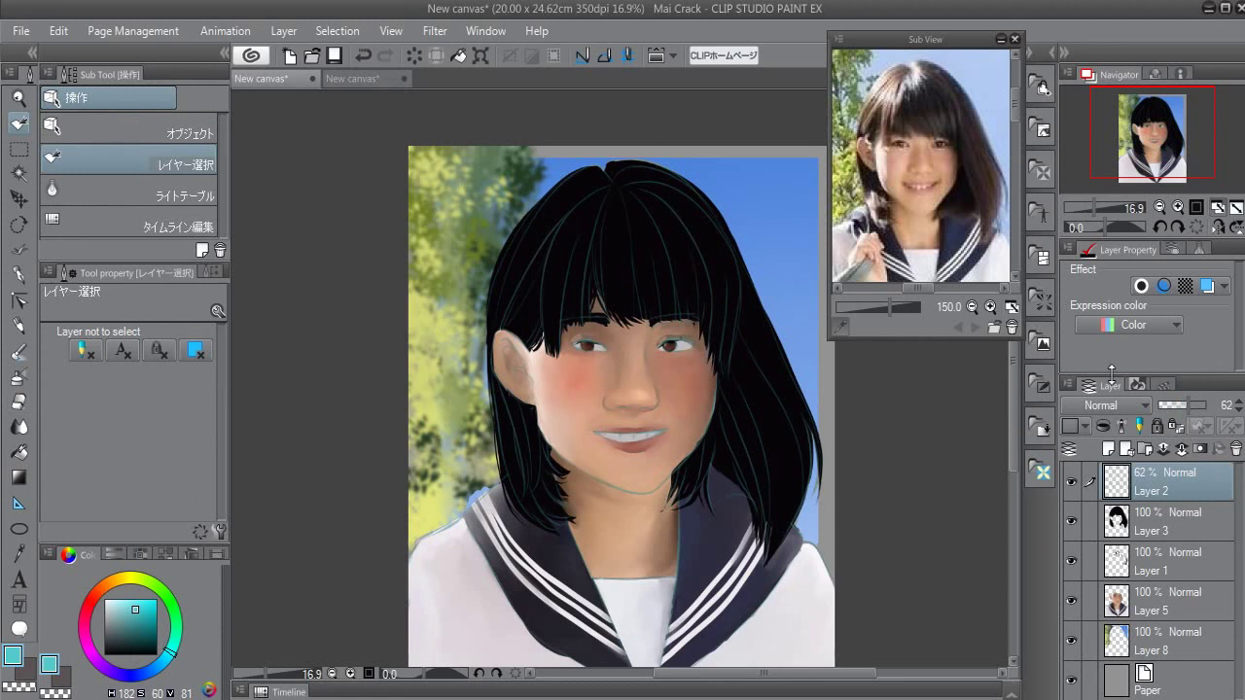
left_click_drag(731, 424, 736, 458)
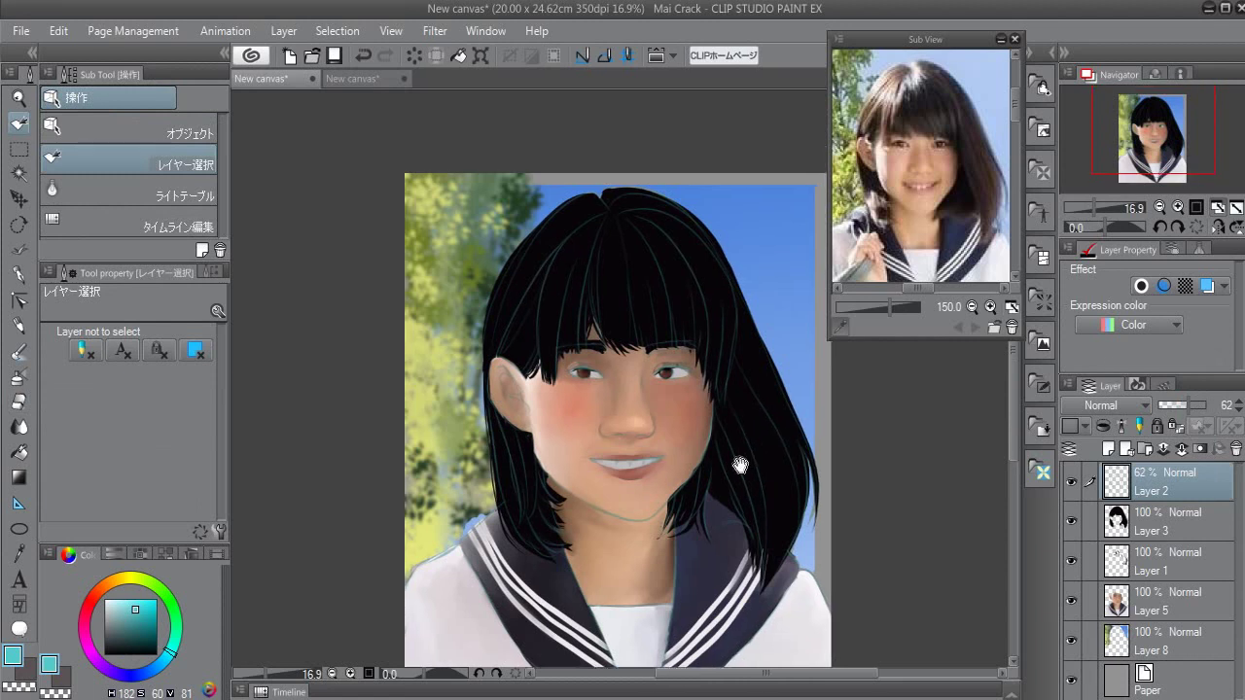
On Layer 3 with the Light Pencil, sample a reddish-brown hair tone from the reference photo
left_click(792, 434, "alt")
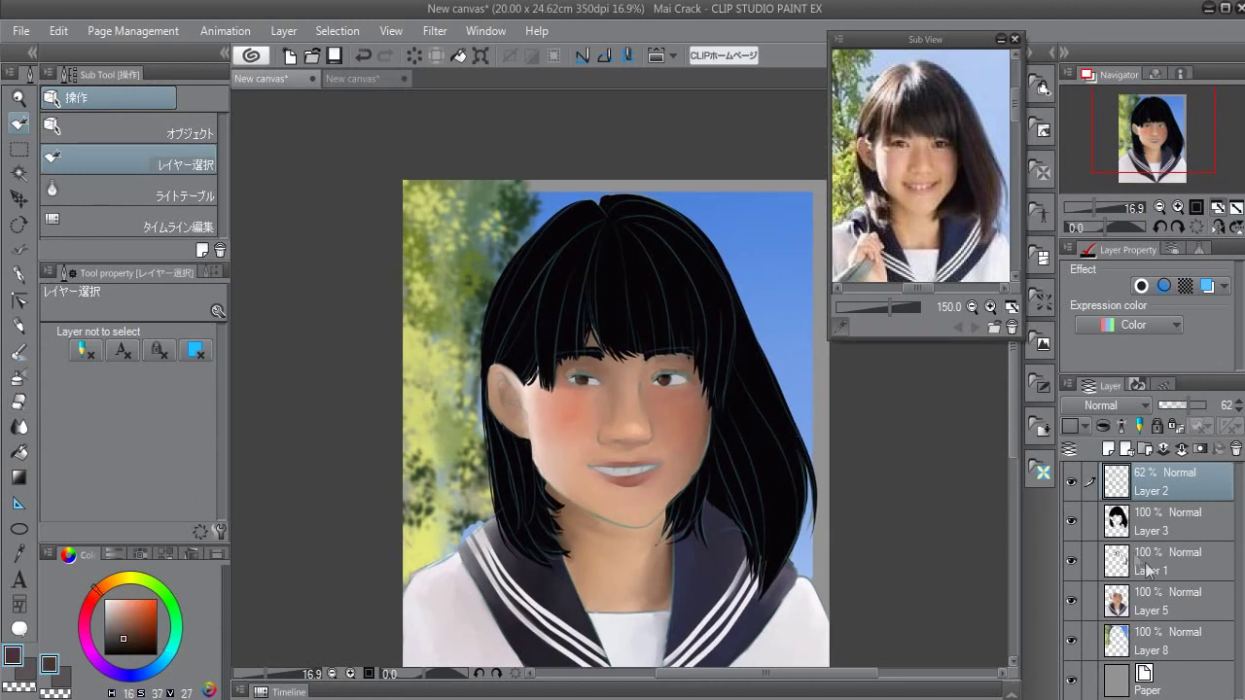
left_click(1146, 530)
key("p")
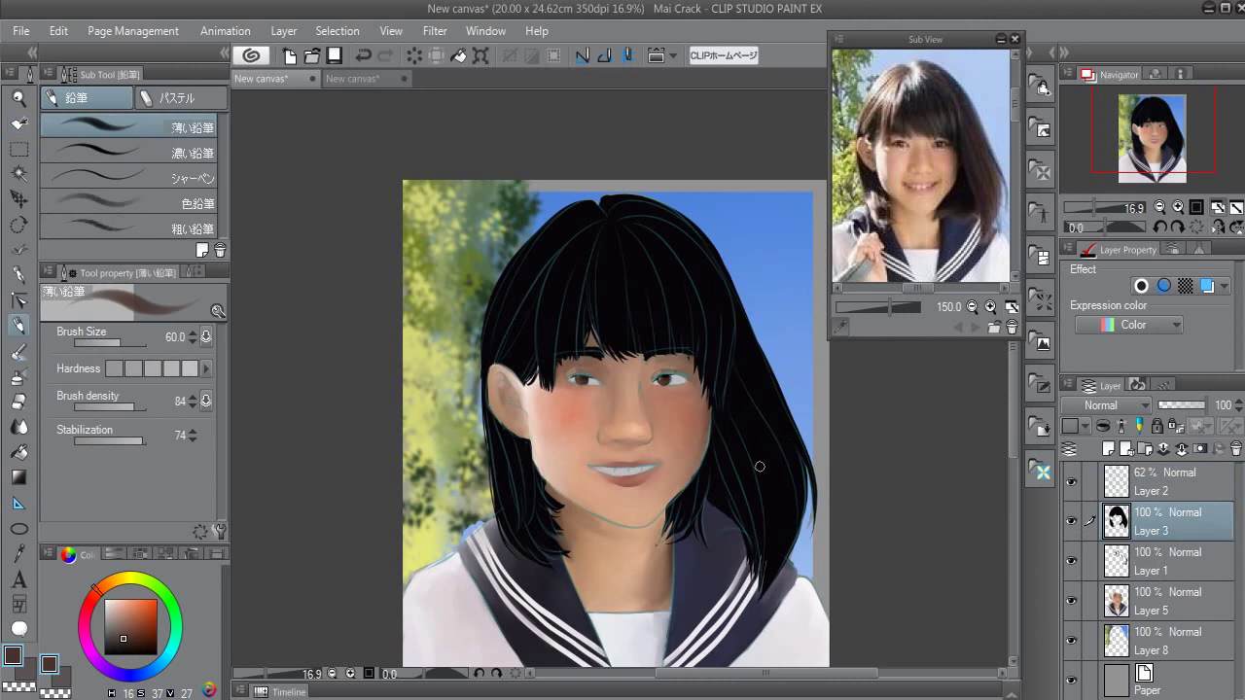
left_click_drag(983, 243, 964, 188)
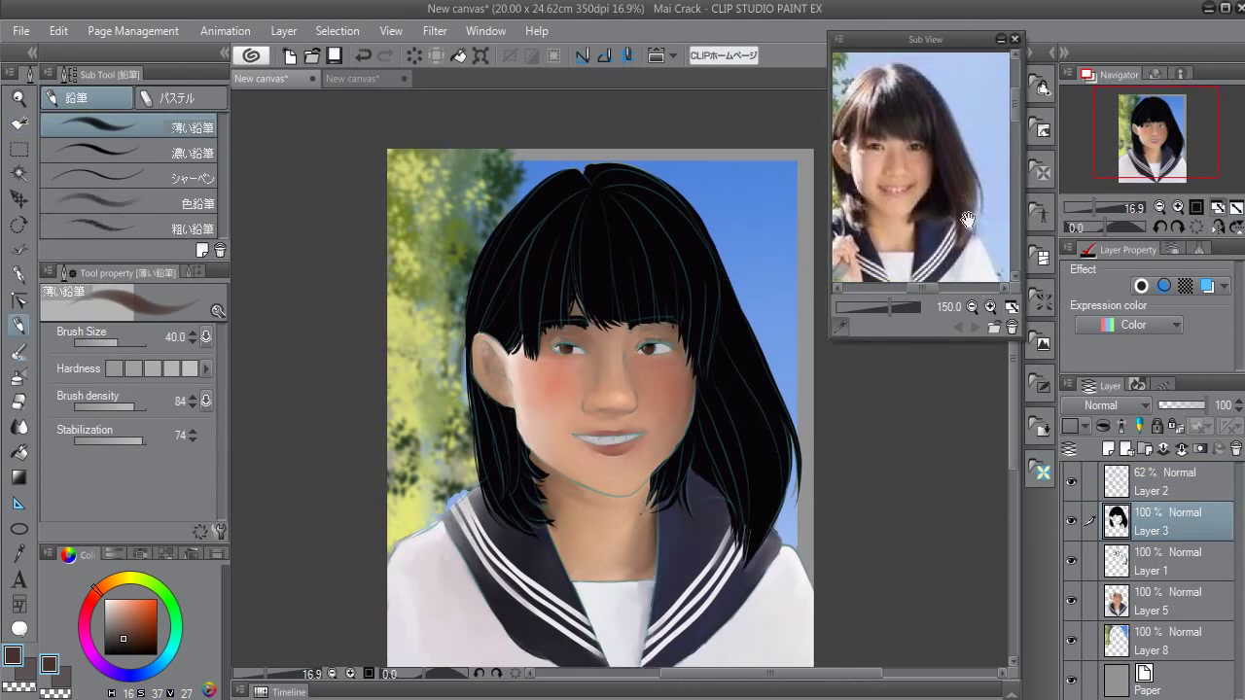
left_click(980, 182)
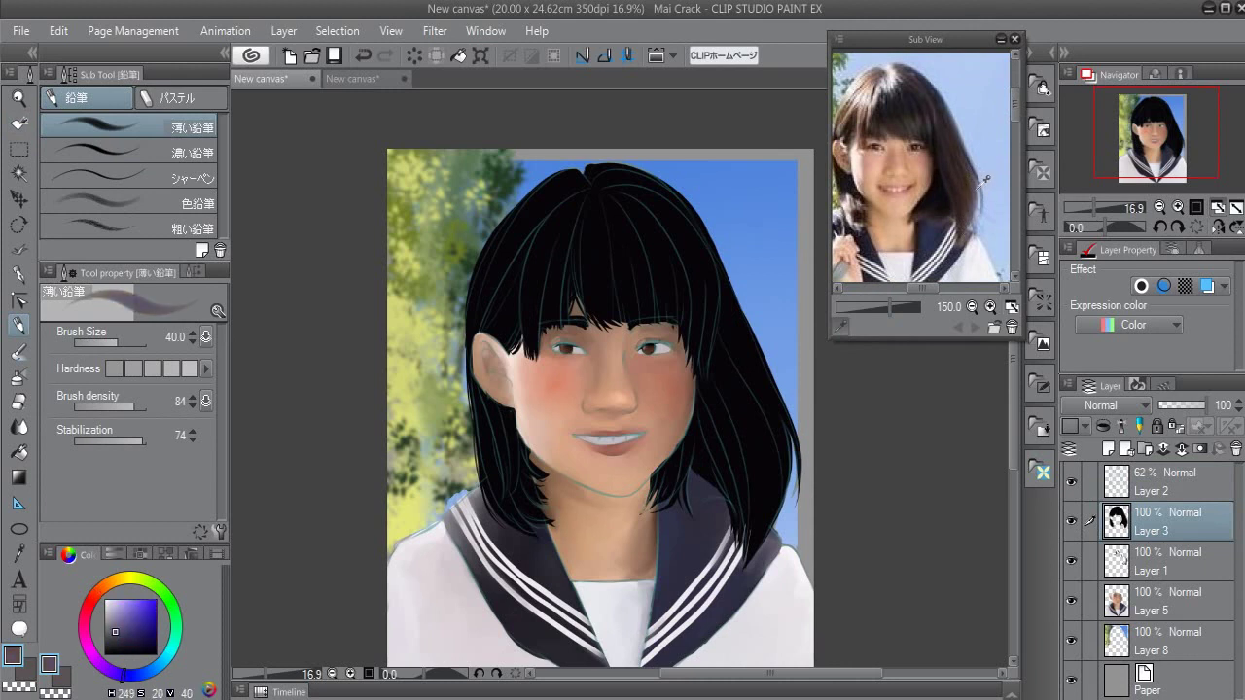
left_click(980, 184)
Paint reddish-brown and lighter strands through the right hair, then hide the Layer 2 line art
left_click_drag(764, 412, 766, 516)
left_click_drag(790, 370, 789, 446)
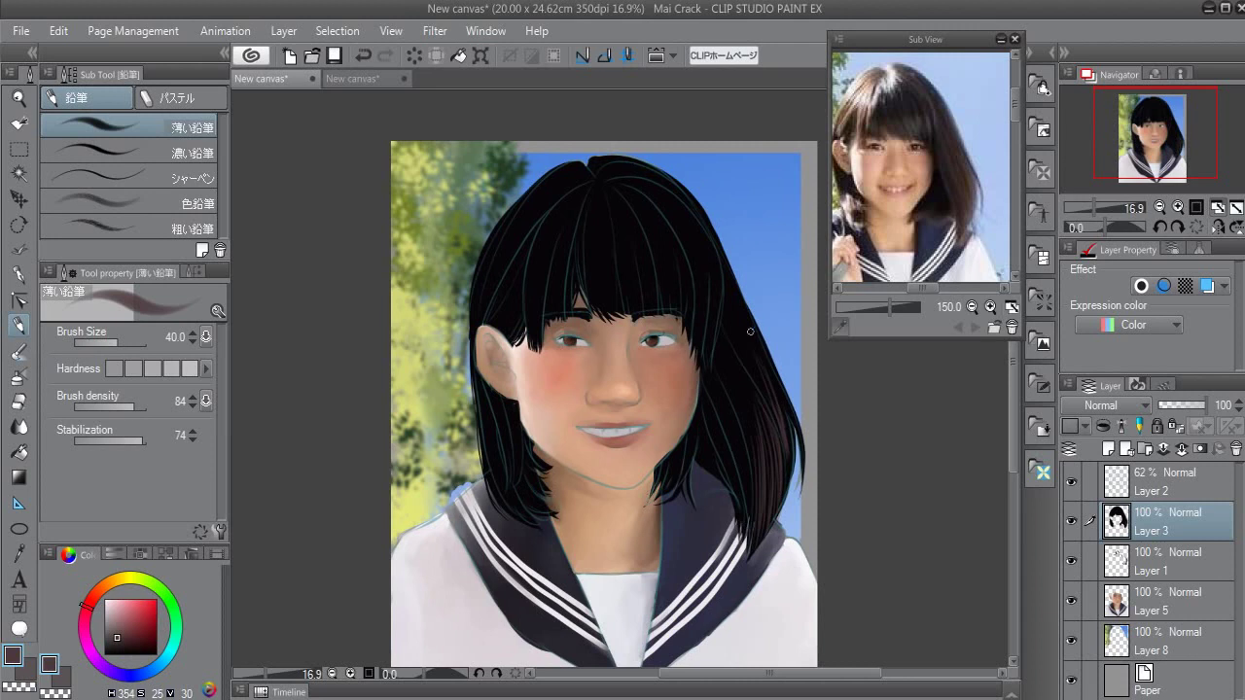
left_click_drag(764, 358, 802, 445)
left_click_drag(747, 362, 784, 438)
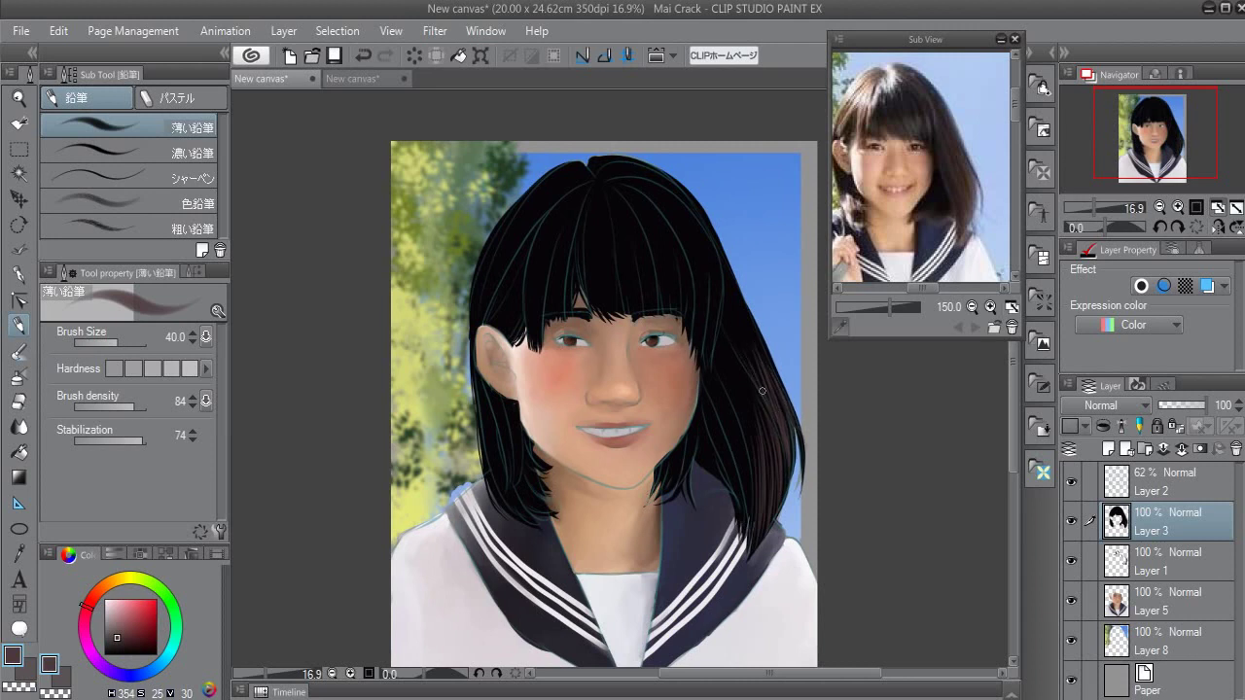
left_click(934, 151)
left_click_drag(722, 339, 737, 399)
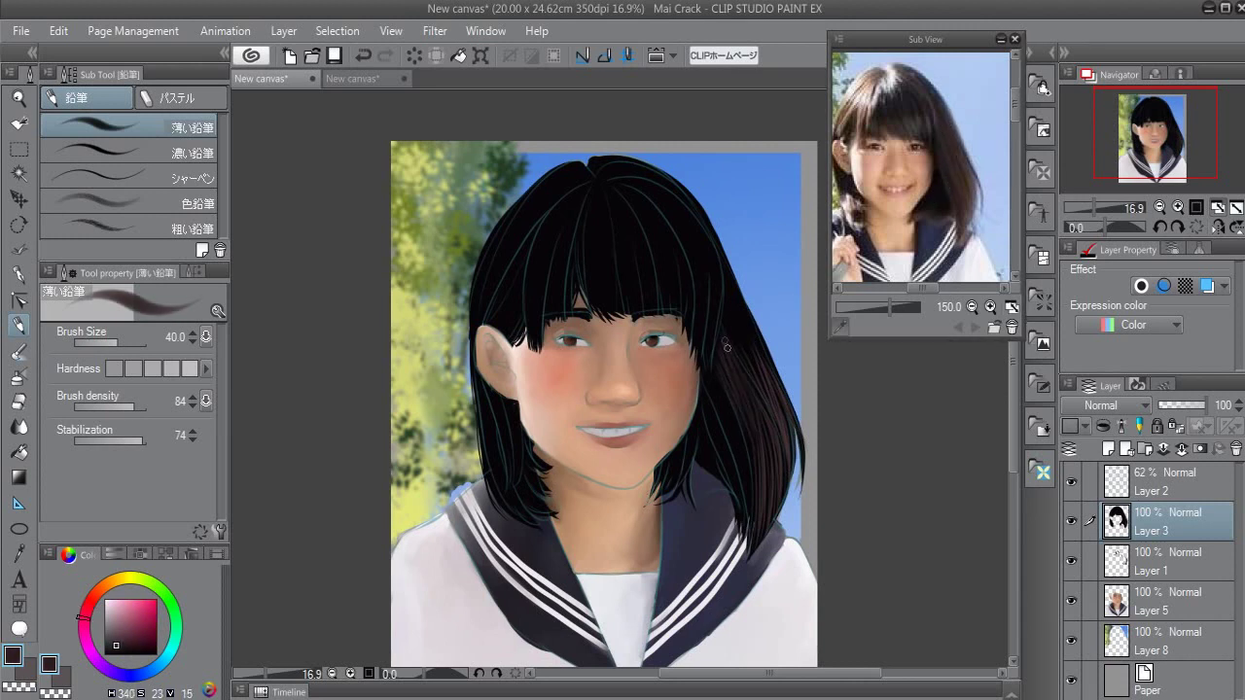
left_click(756, 378, "alt")
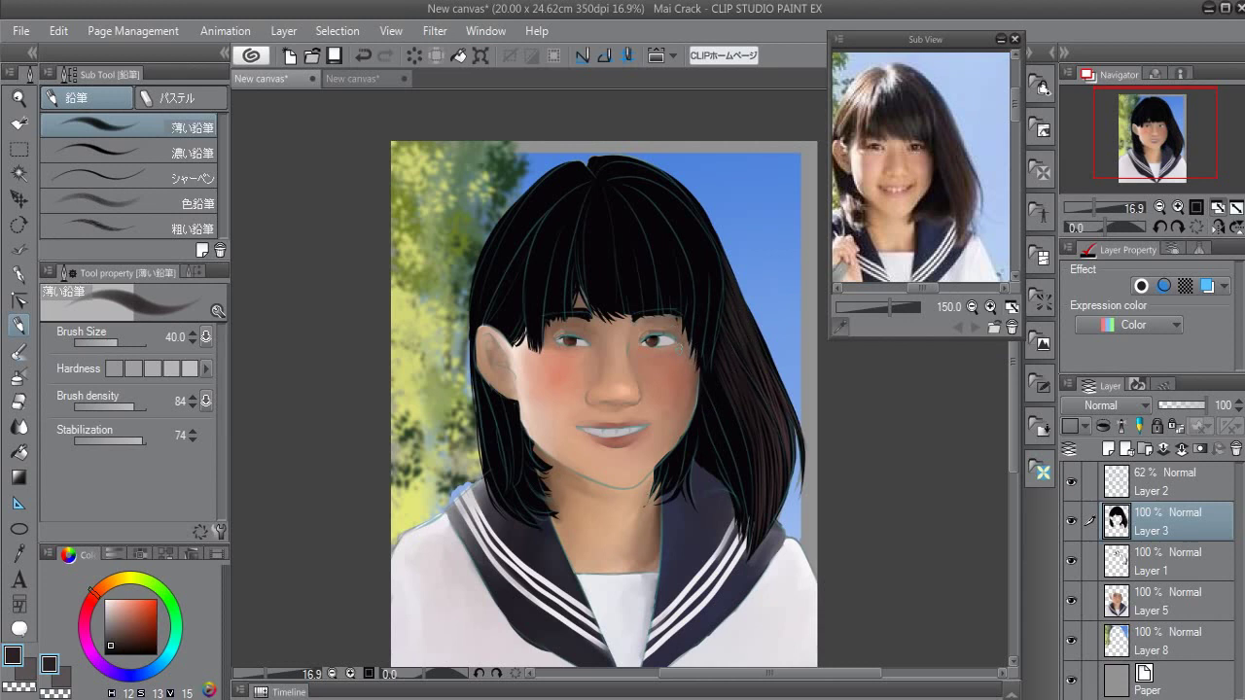
left_click(958, 184)
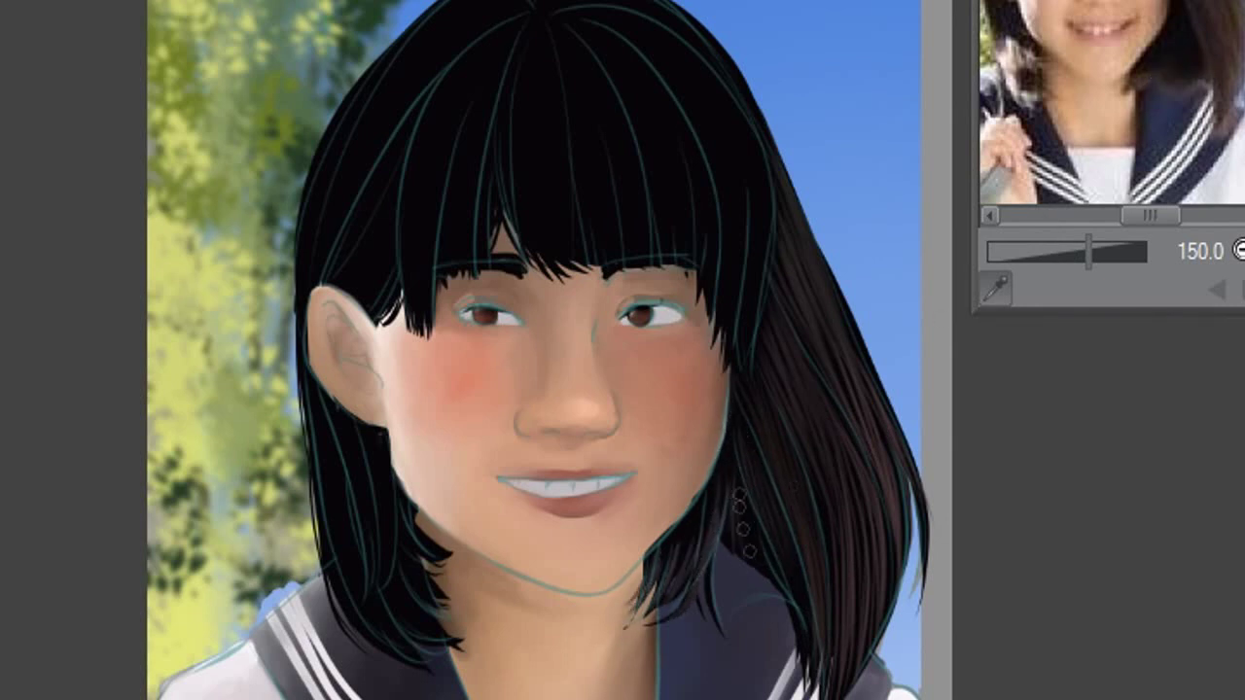
left_click(1073, 483)
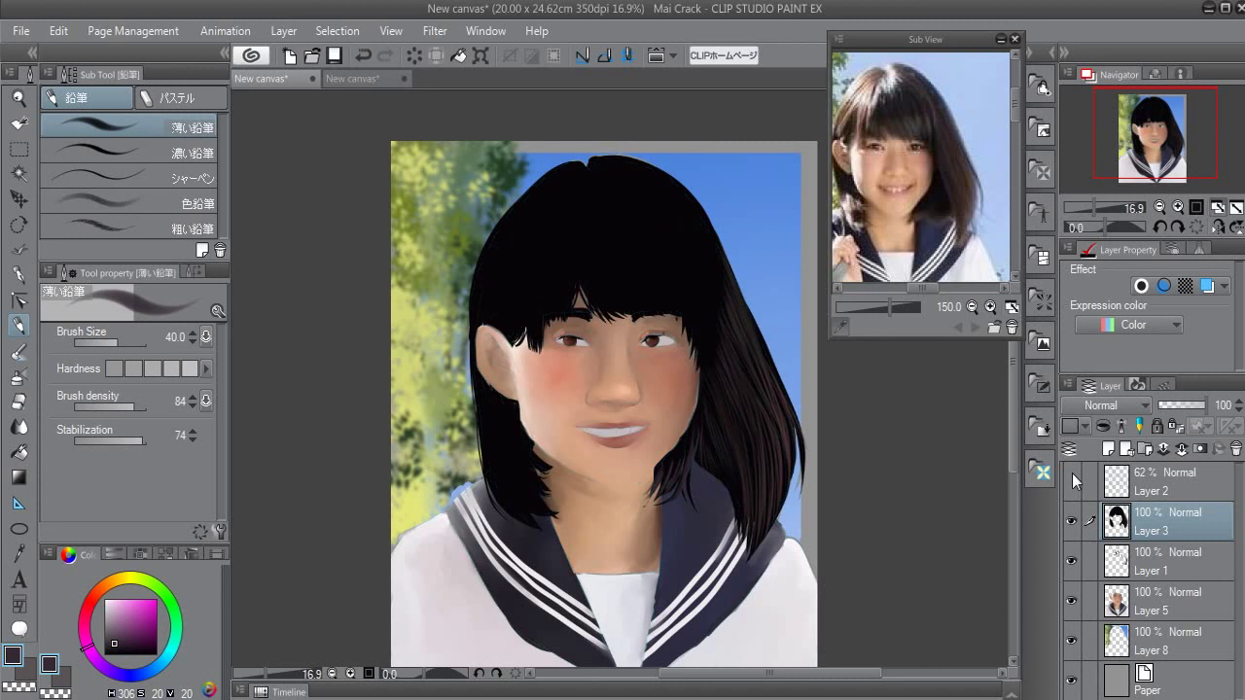
Show the line art again and paint brownish strands into the bangs with reference colours
left_click(1071, 475)
left_click(920, 116)
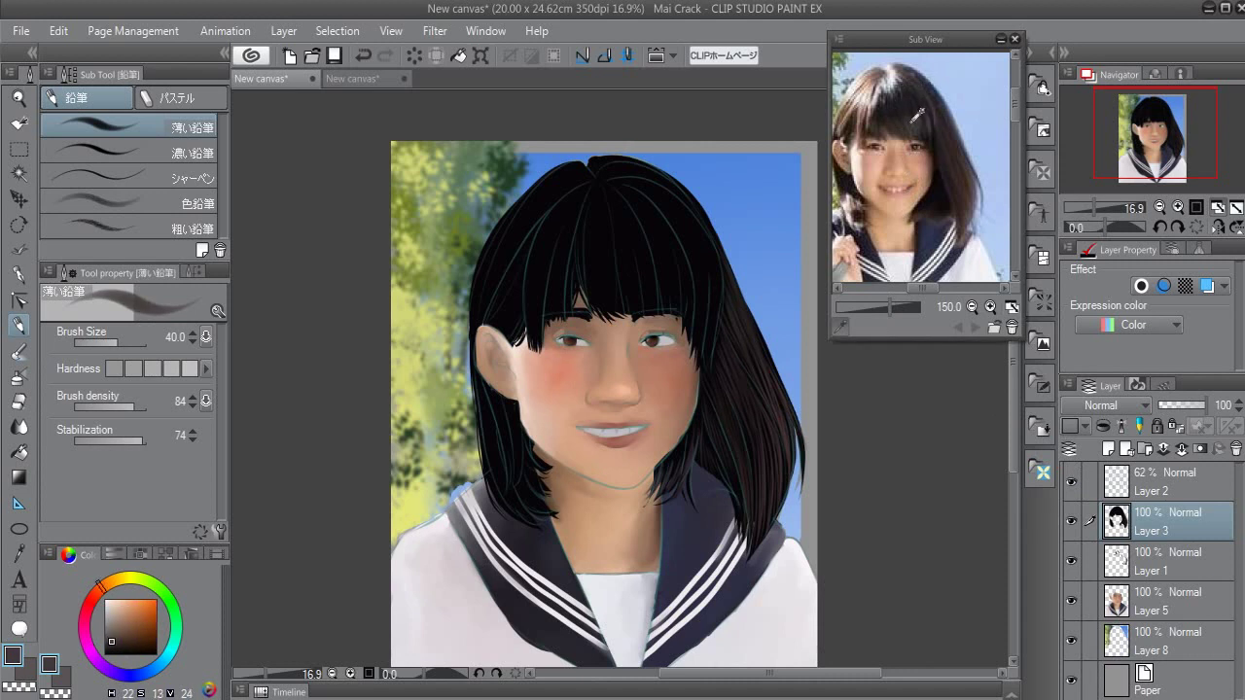
left_click(915, 121)
mouse_move(595, 236)
left_mouse_down()
mouse_move(589, 309)
mouse_move(654, 275)
mouse_move(654, 321)
left_mouse_up()
left_click_drag(645, 261, 648, 319)
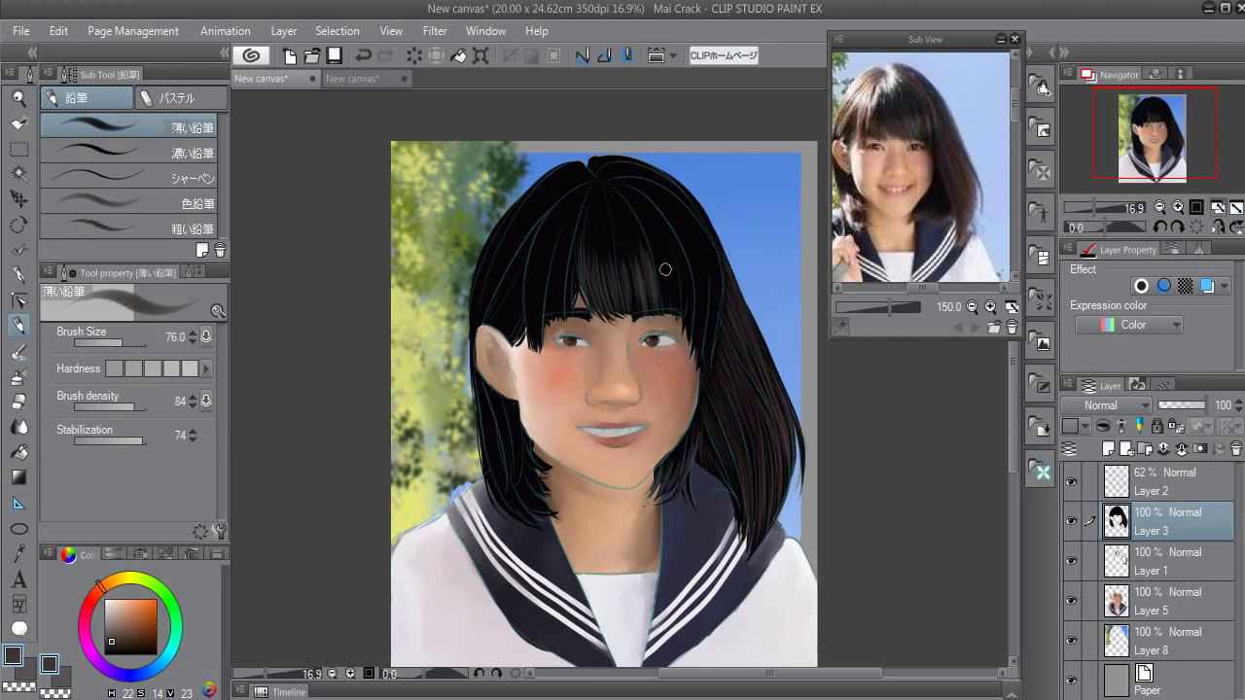
Add a faint dark strand down the bangs and shrink the brush to about 45
left_click(938, 110)
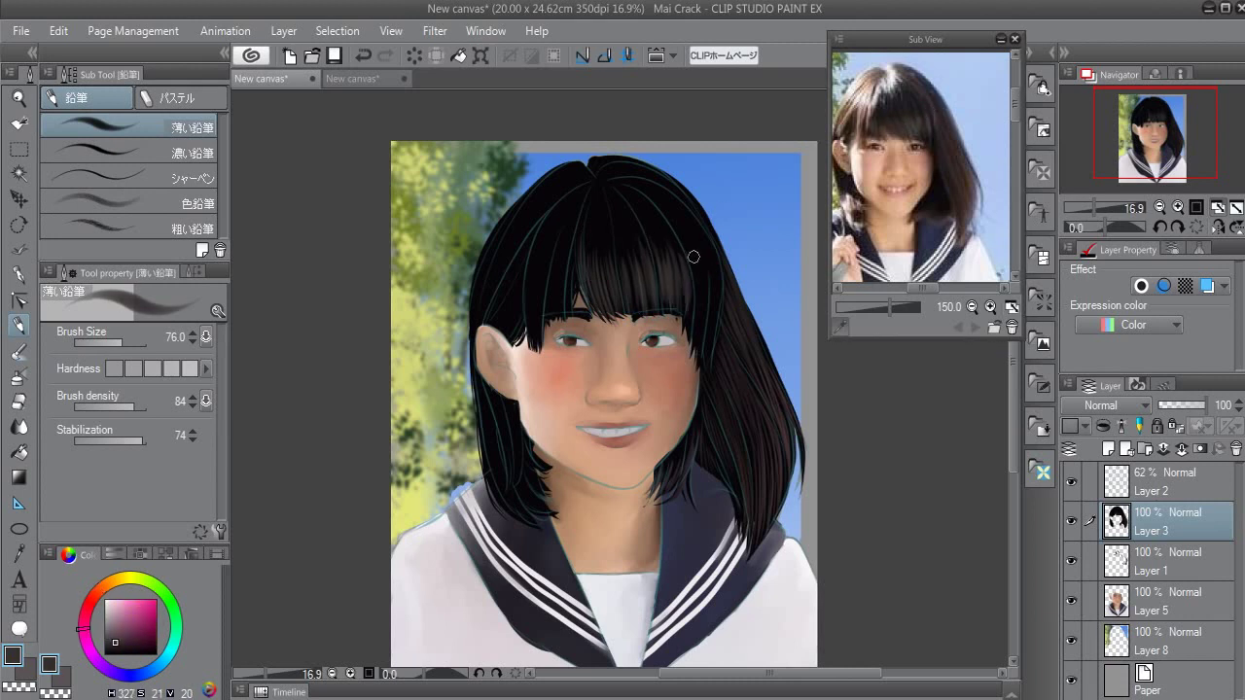
left_click_drag(697, 267, 692, 299)
left_click(936, 117)
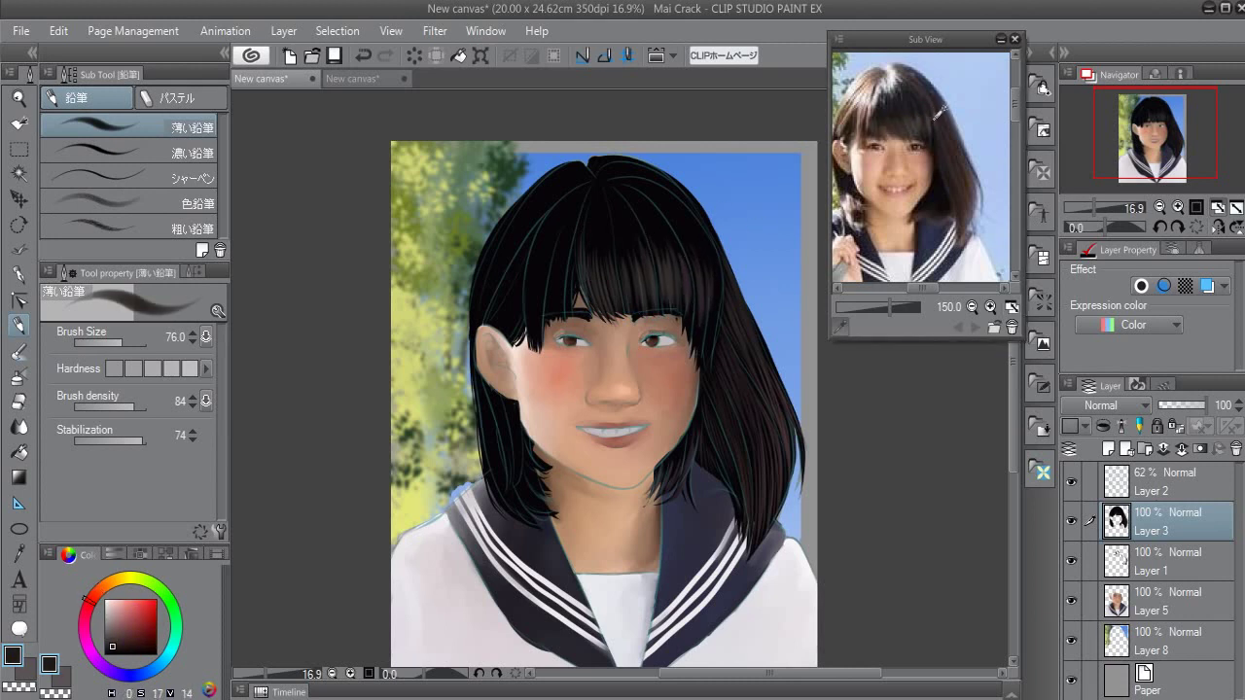
left_click(703, 287, "alt")
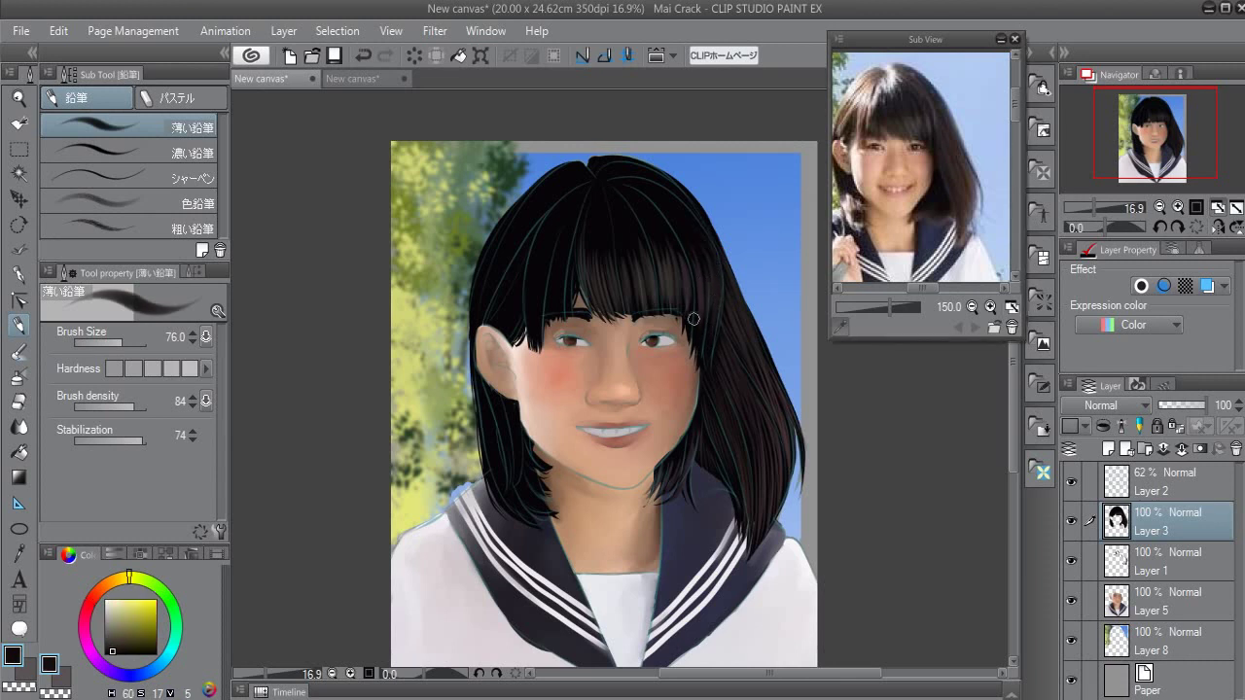
left_click_drag(708, 311, 696, 336)
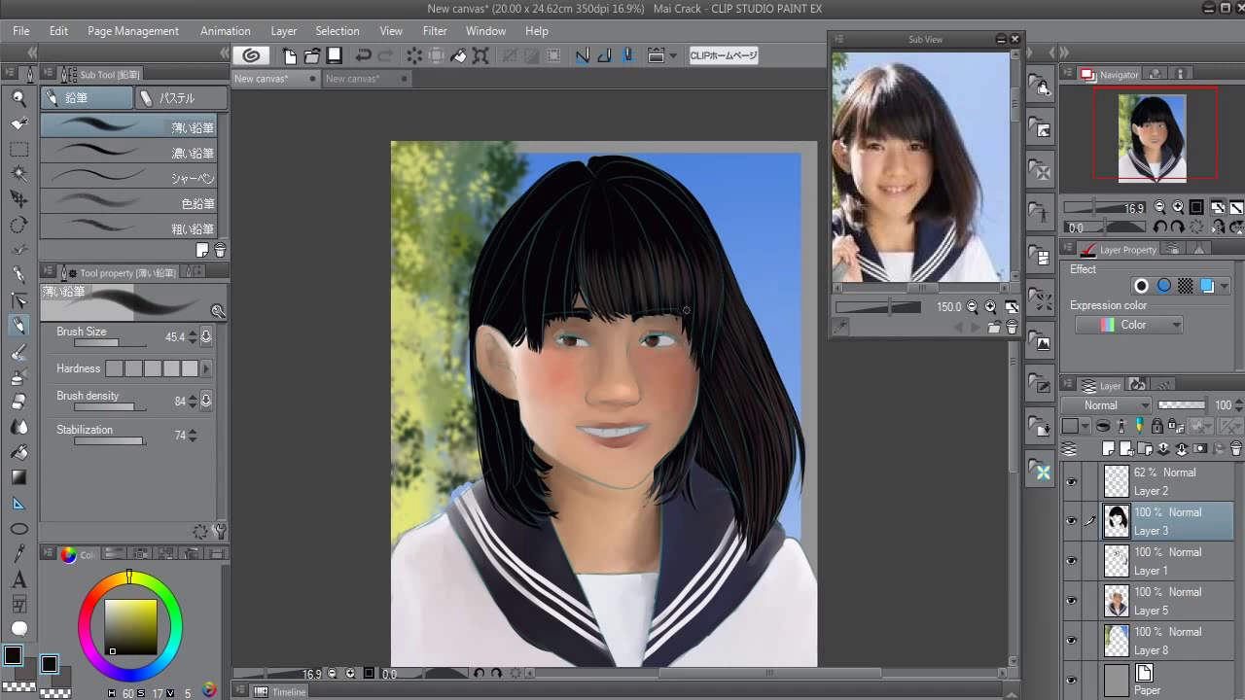
Paint thin muted-purple light strands across the bangs and a brown strand above the eye
left_click(690, 237, "alt")
left_click_drag(602, 200, 608, 263)
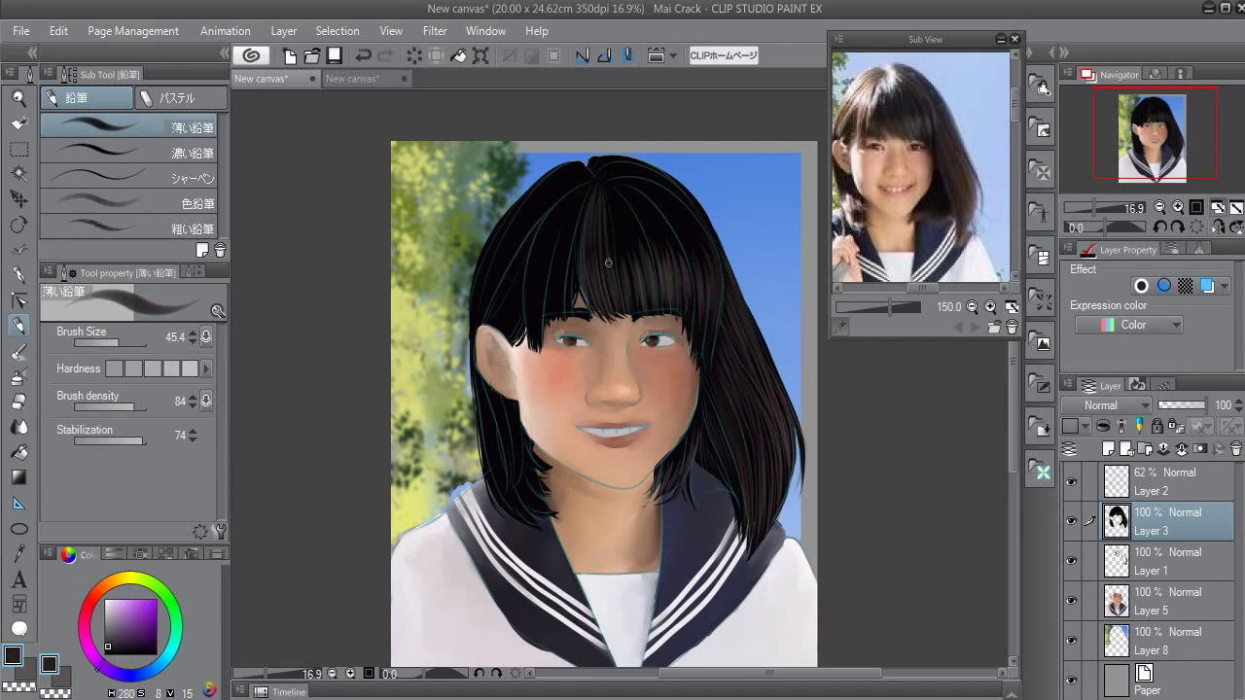
mouse_move(607, 191)
left_mouse_down()
mouse_move(635, 260)
mouse_move(644, 243)
left_mouse_up()
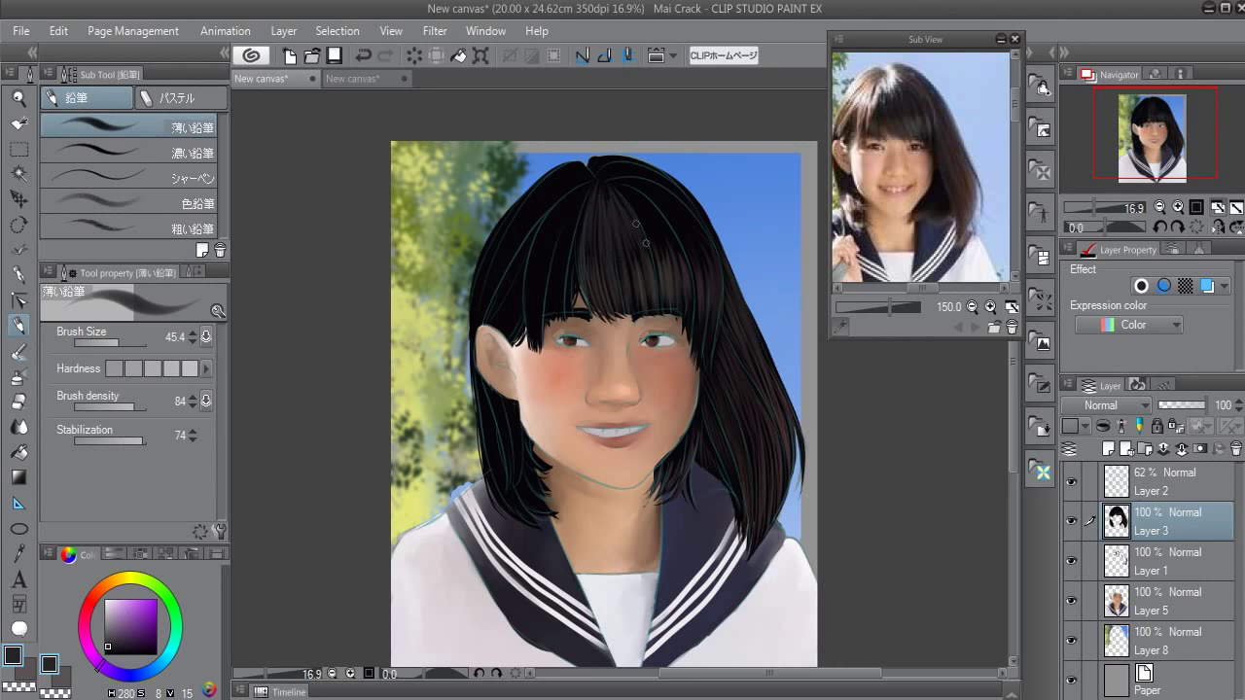
left_click_drag(648, 197, 650, 238)
left_click_drag(623, 189, 670, 243)
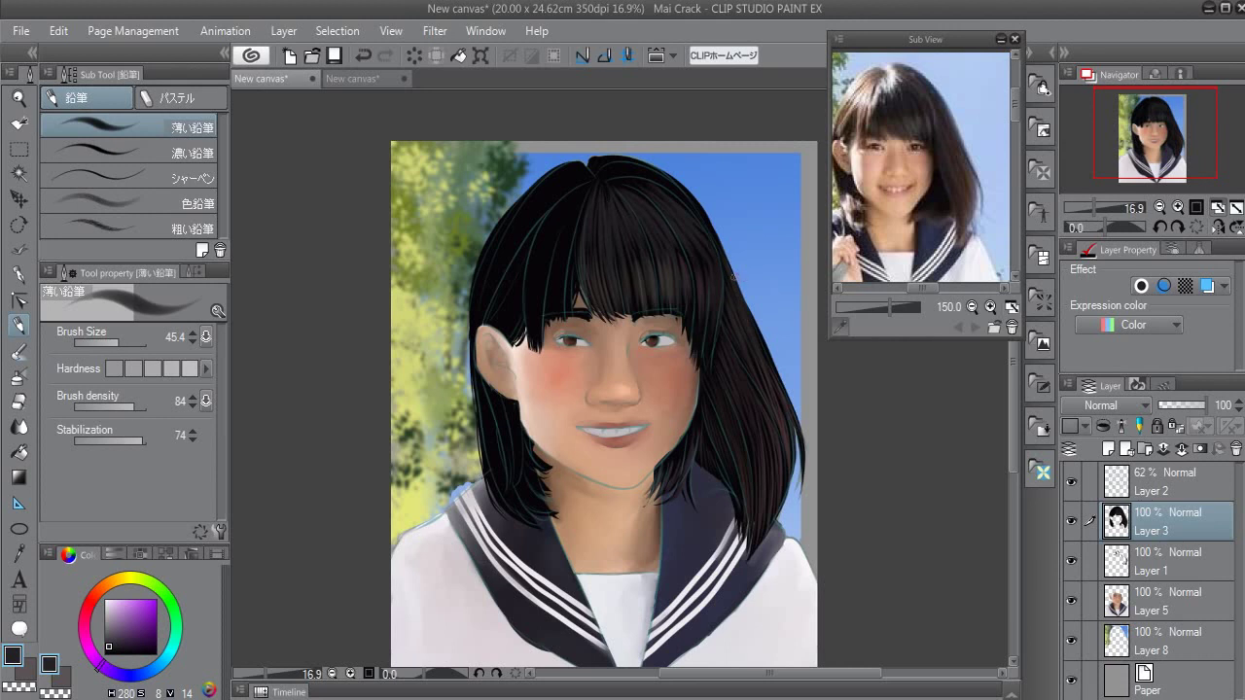
left_click(576, 324, "alt")
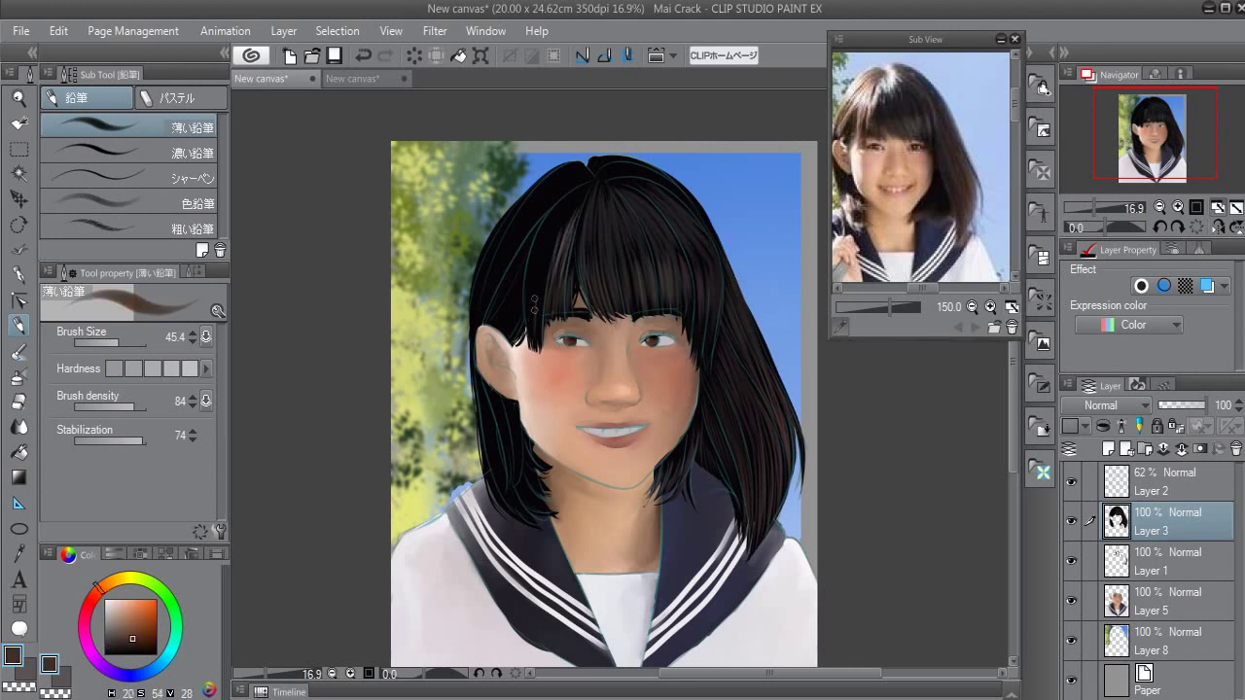
left_click_drag(543, 288, 538, 333)
Set up the watercolour brush on Layer 3 with a near-white colour, size about 60 and density 10
left_click(881, 265)
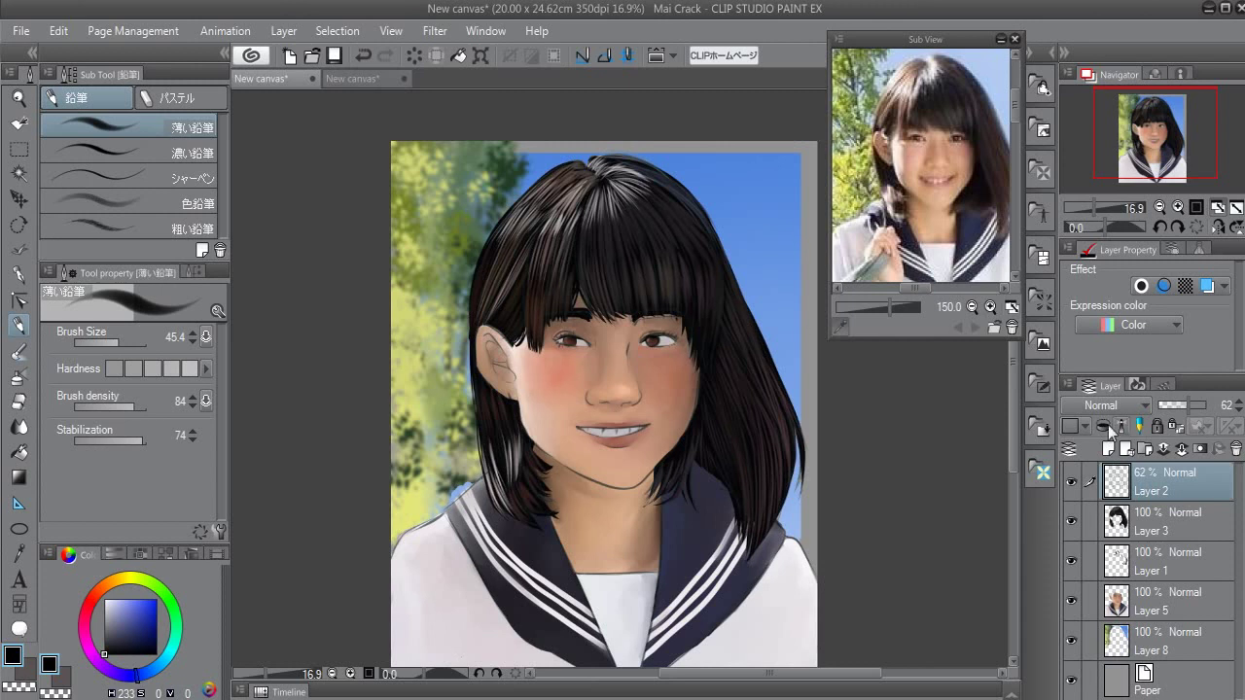
left_click(1133, 517)
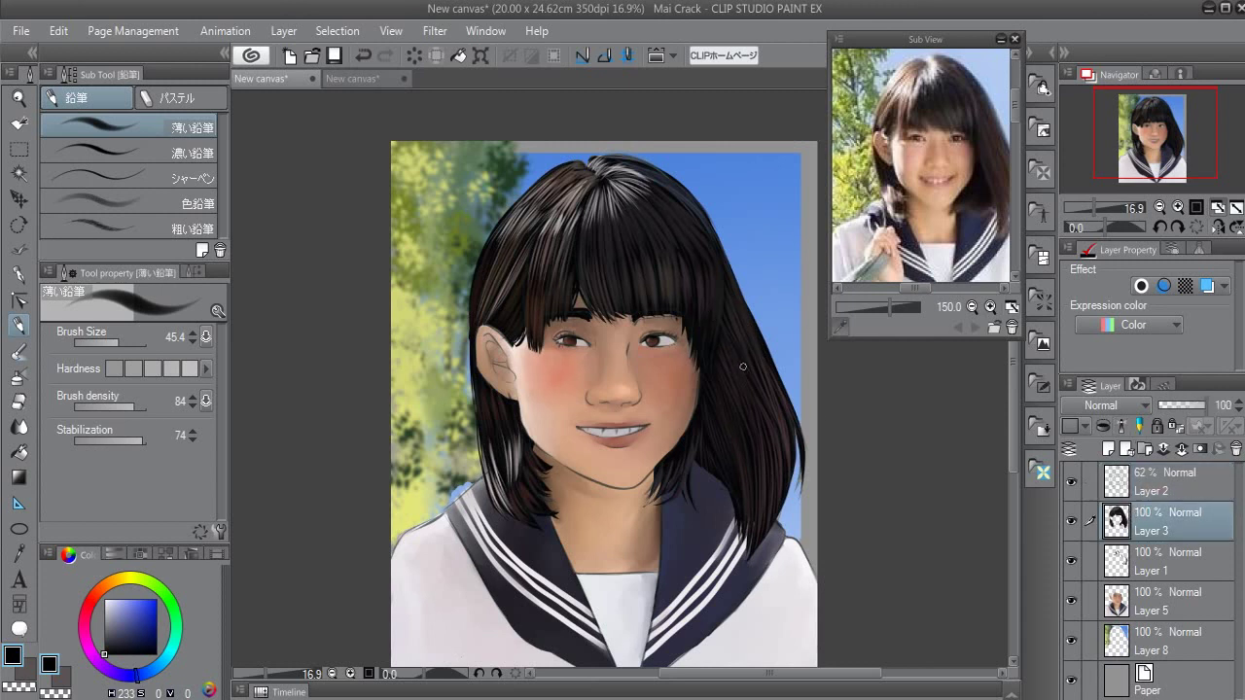
key("b")
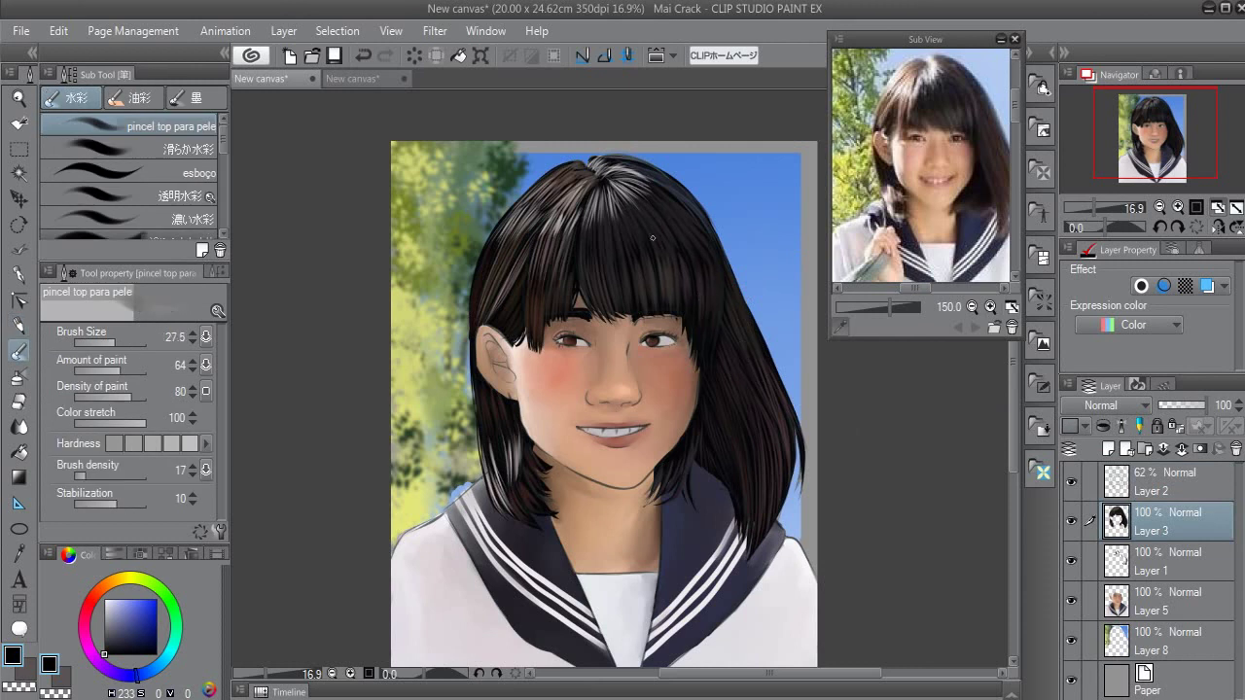
left_click_drag(664, 269, 628, 255)
left_click(87, 504)
left_click(83, 475)
left_click(194, 474)
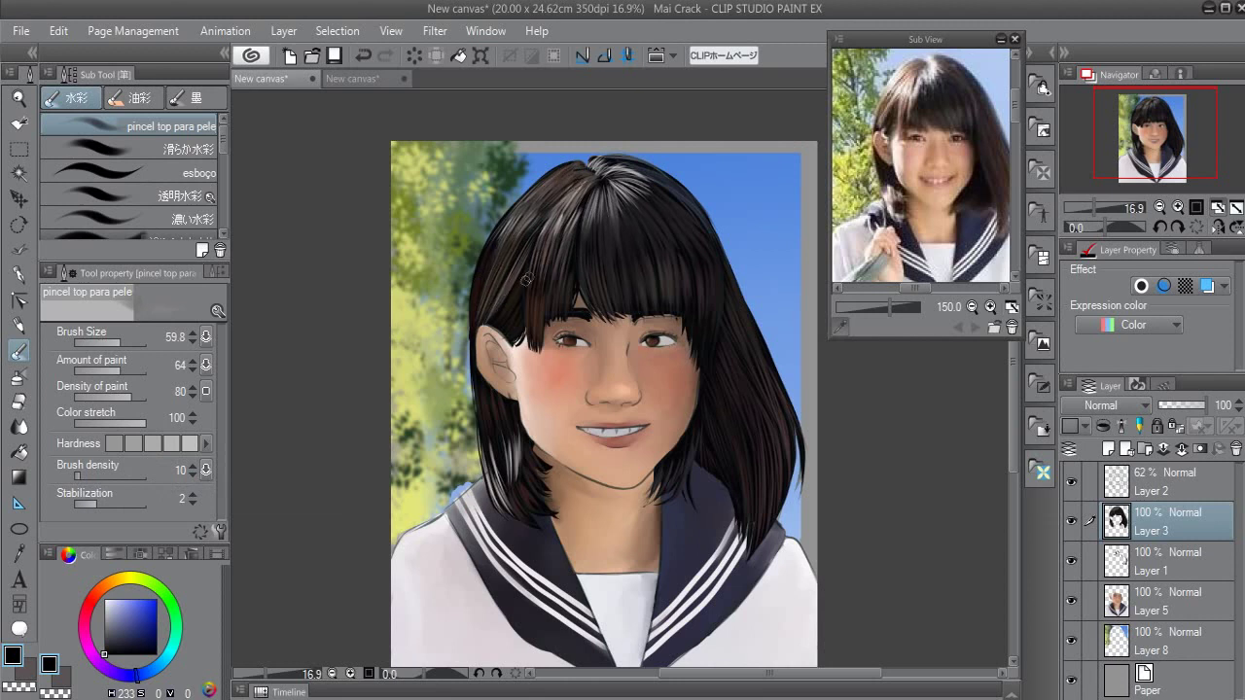
At brush size about 59, smooth and lighten the top of the hair crown
left_click_drag(693, 249, 725, 268)
left_click_drag(720, 486, 717, 389)
key("ctrl+z")
left_click_drag(652, 249, 543, 249)
left_click_drag(580, 181, 498, 249)
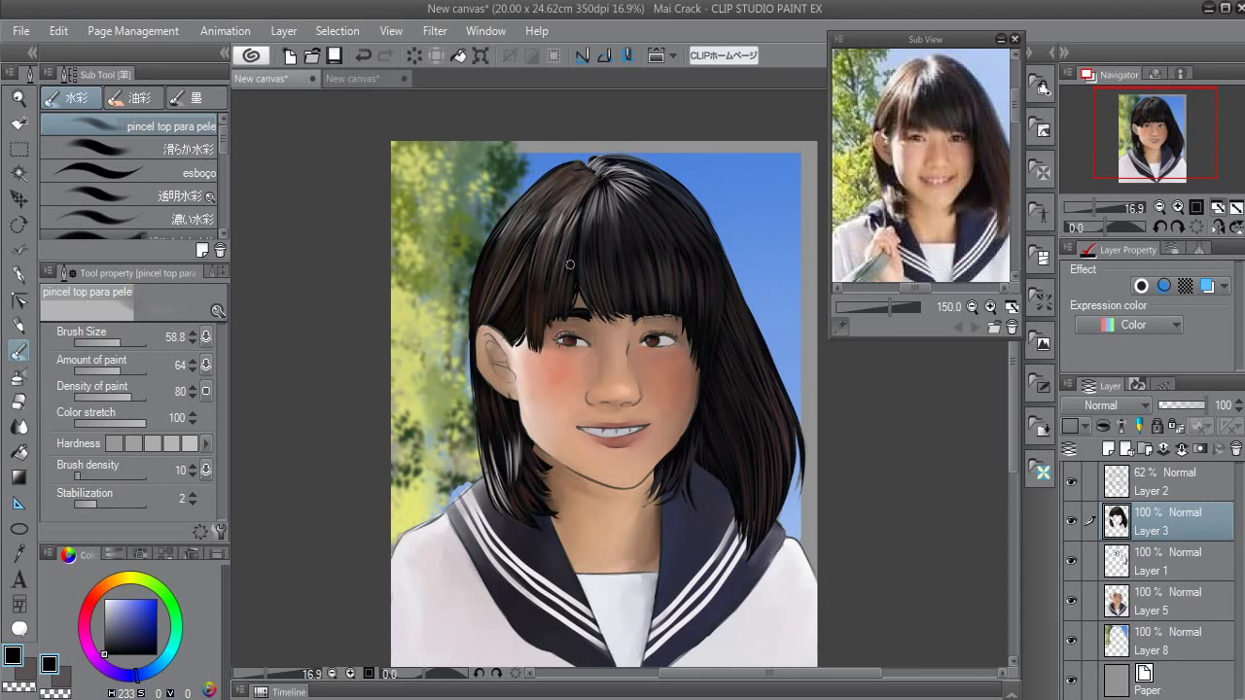
left_click_drag(583, 161, 623, 161)
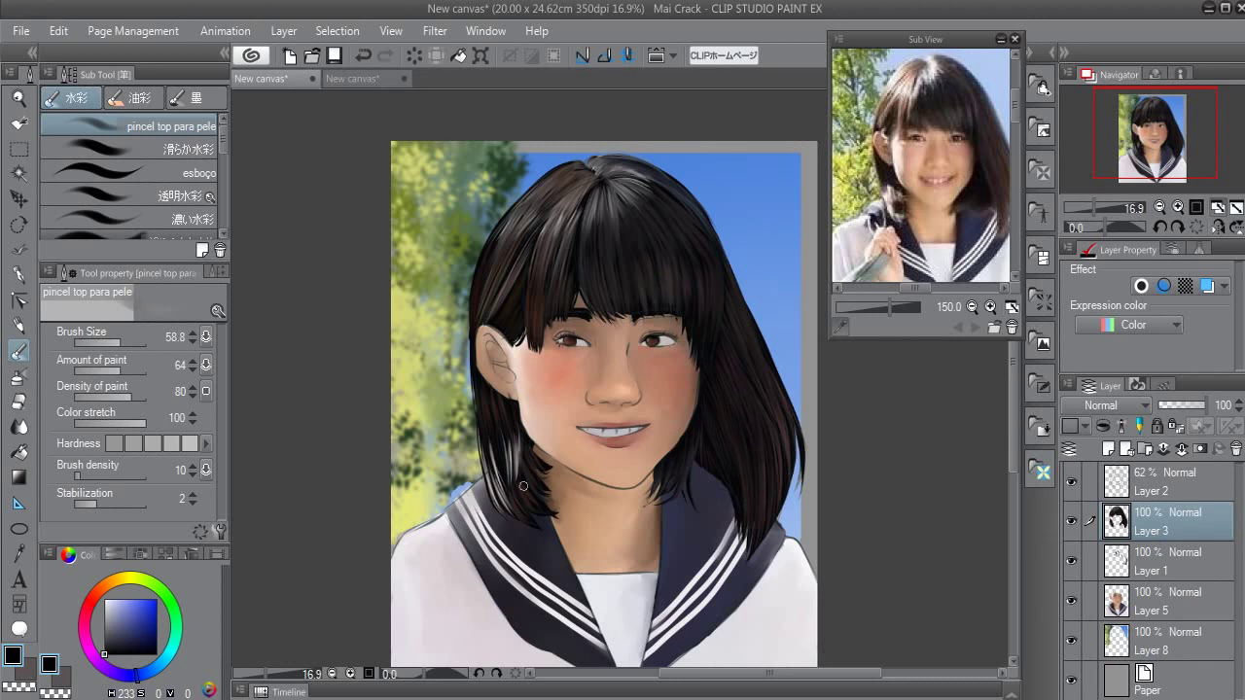
Paint a thin stroke along the hair and a small highlight near the top of the head
left_click_drag(514, 502, 503, 424)
left_click_drag(669, 194, 647, 173)
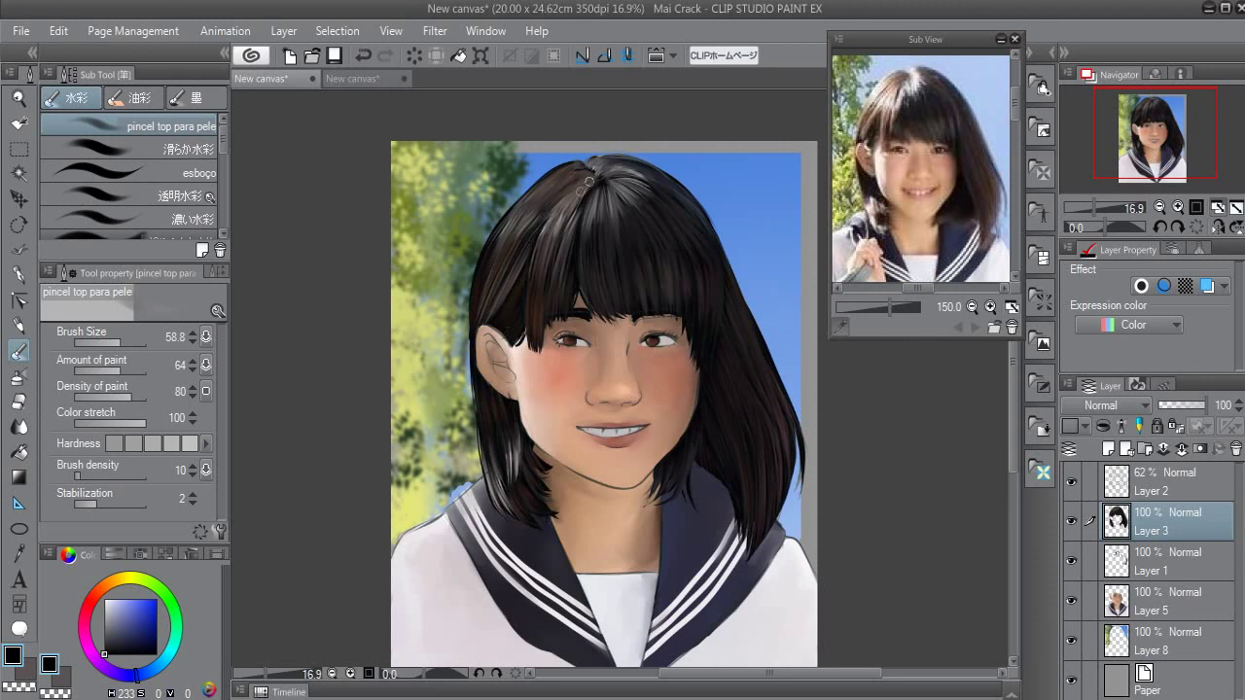
key("p")
left_click(911, 70)
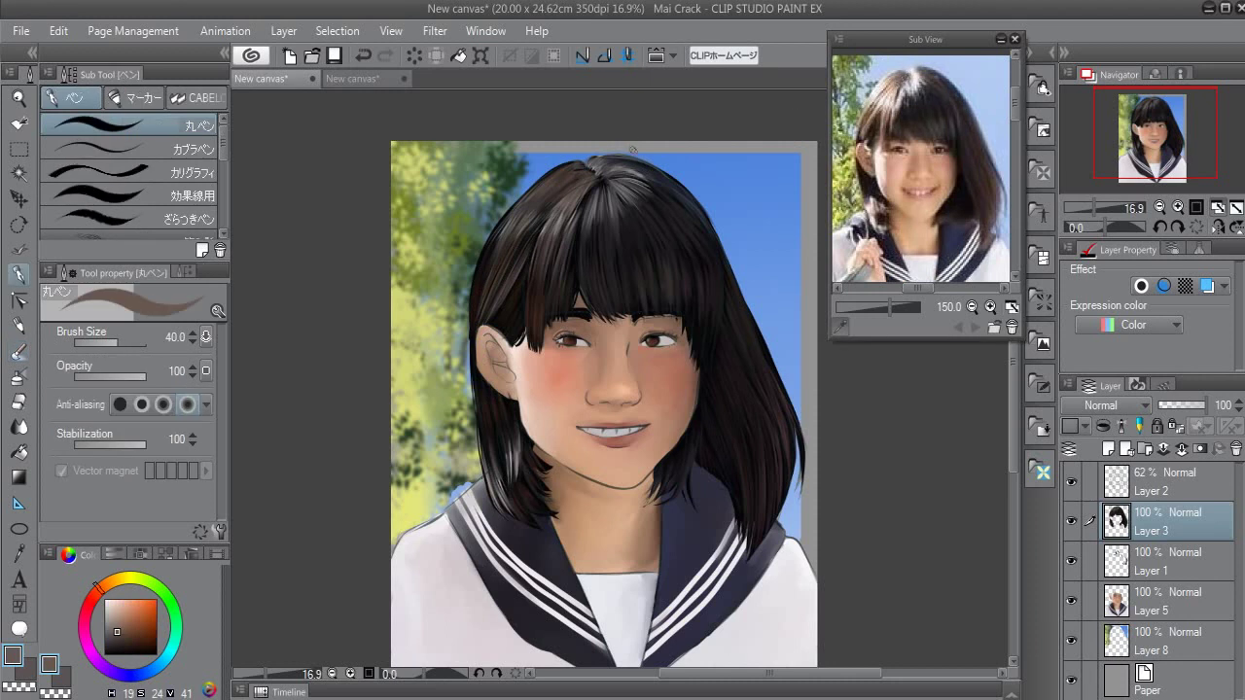
With the pen at size 20, paint off-white highlight strokes along the crown on Layer 2
key("bracketleft")
key("bracketleft")
key("bracketleft")
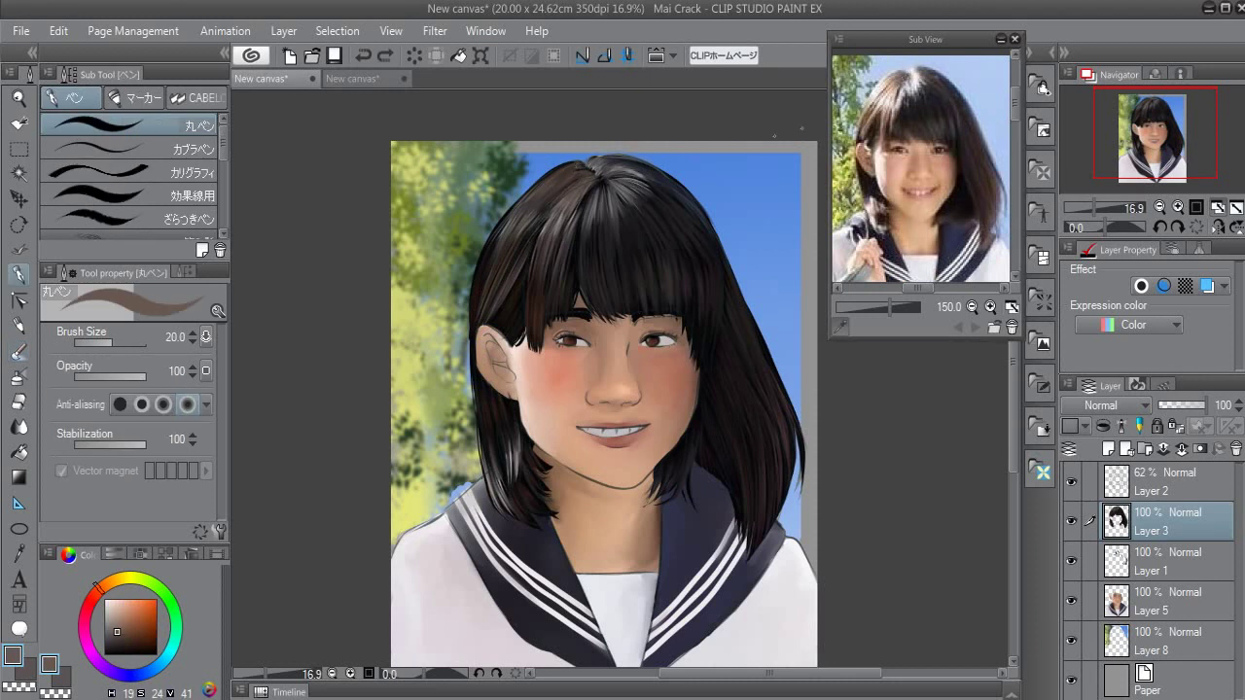
left_click(910, 70)
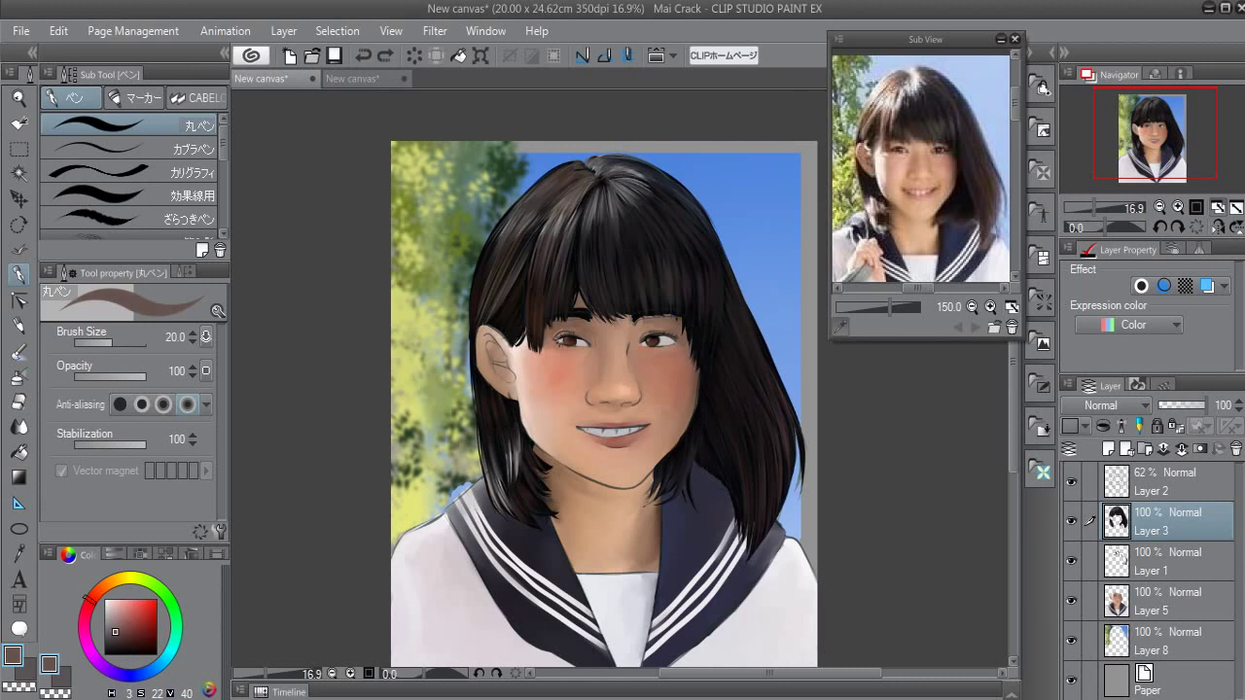
left_click(920, 265)
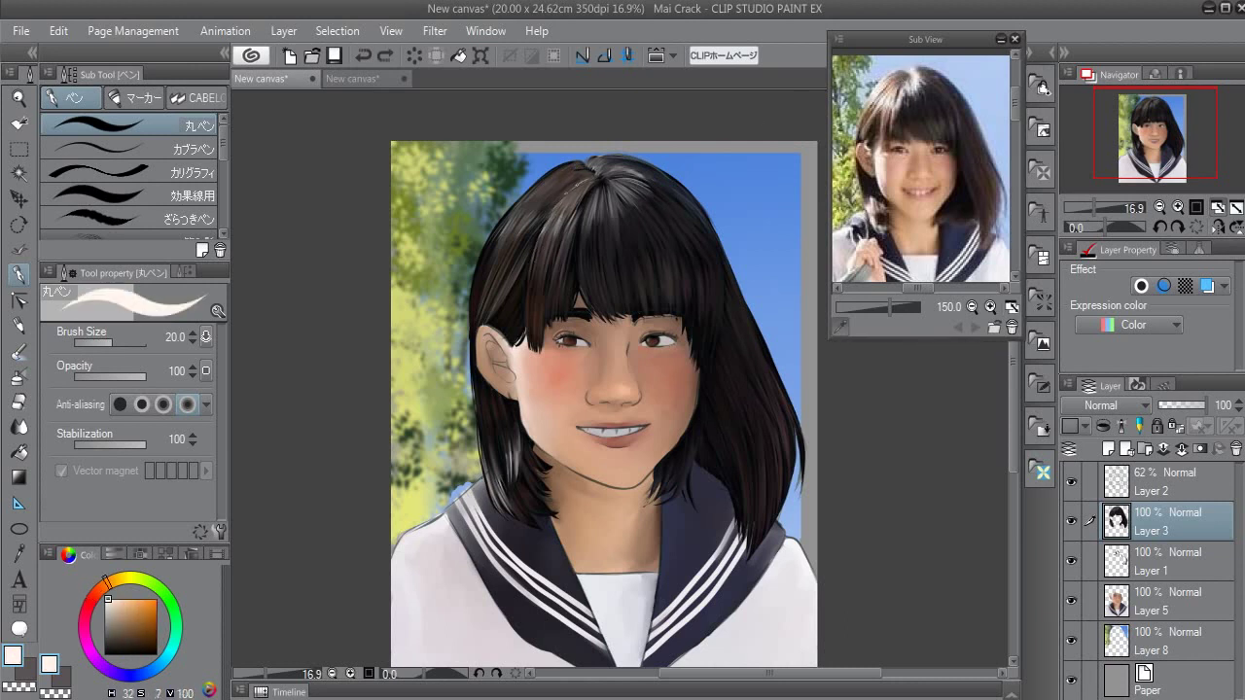
left_click(1168, 482)
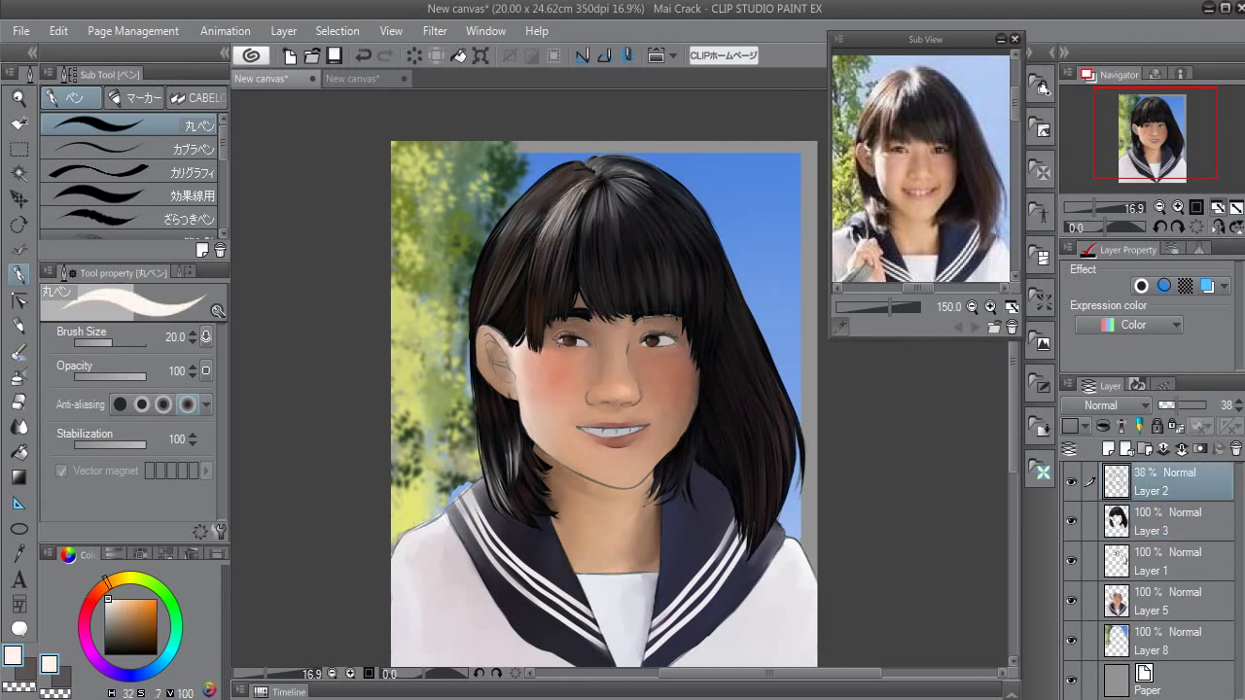
left_click(924, 269)
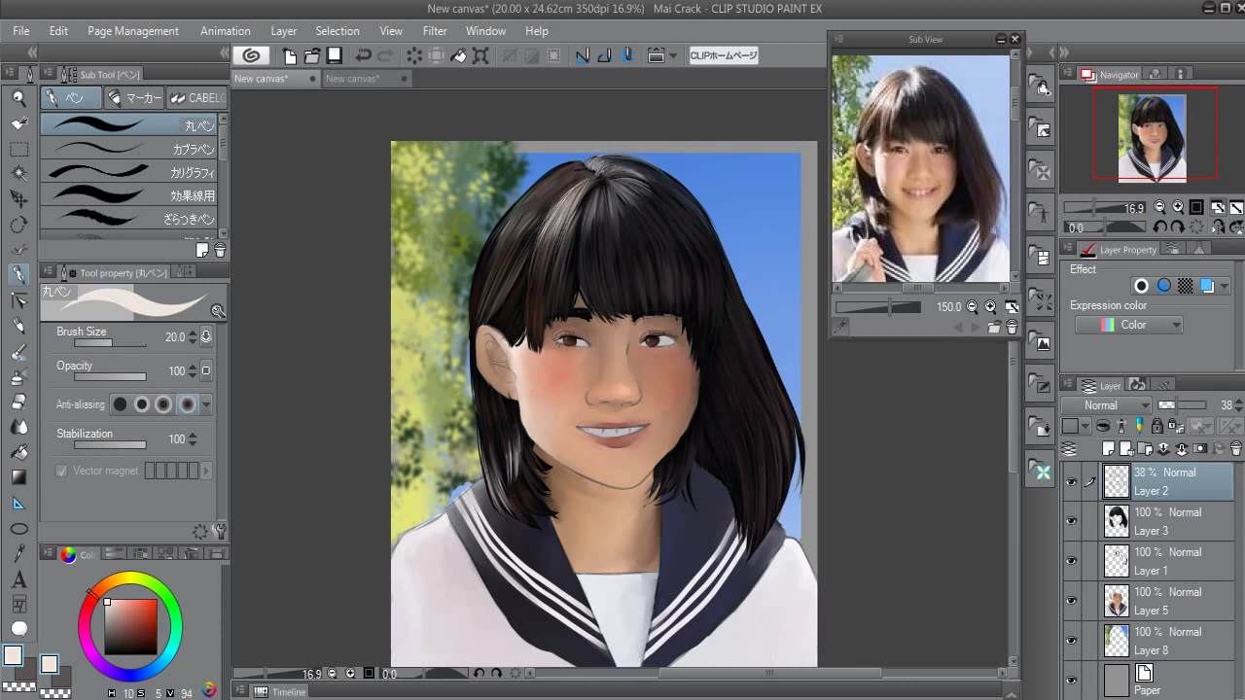
left_click(599, 165, "alt")
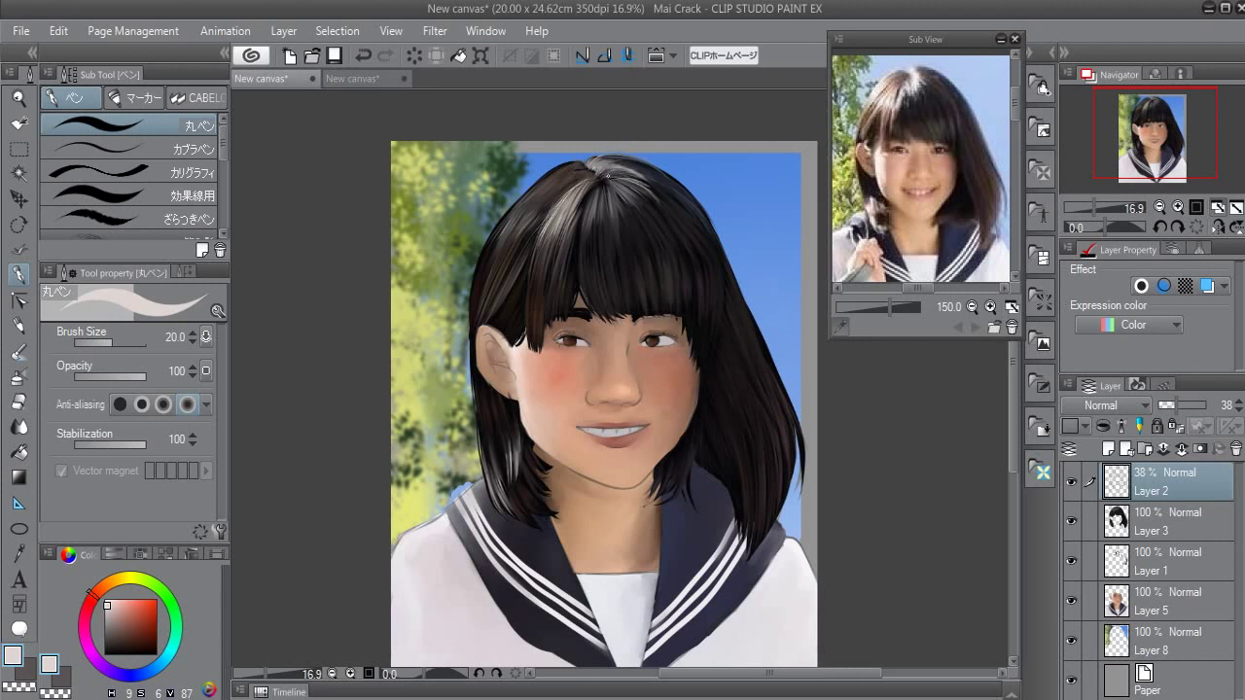
mouse_move(623, 181)
left_mouse_down()
mouse_move(638, 222)
mouse_move(502, 251)
left_mouse_up()
Add faint near-white strokes along the left hair edge, then white strands near the crown on Layer 3
left_click(903, 97)
left_click_drag(516, 200, 492, 255)
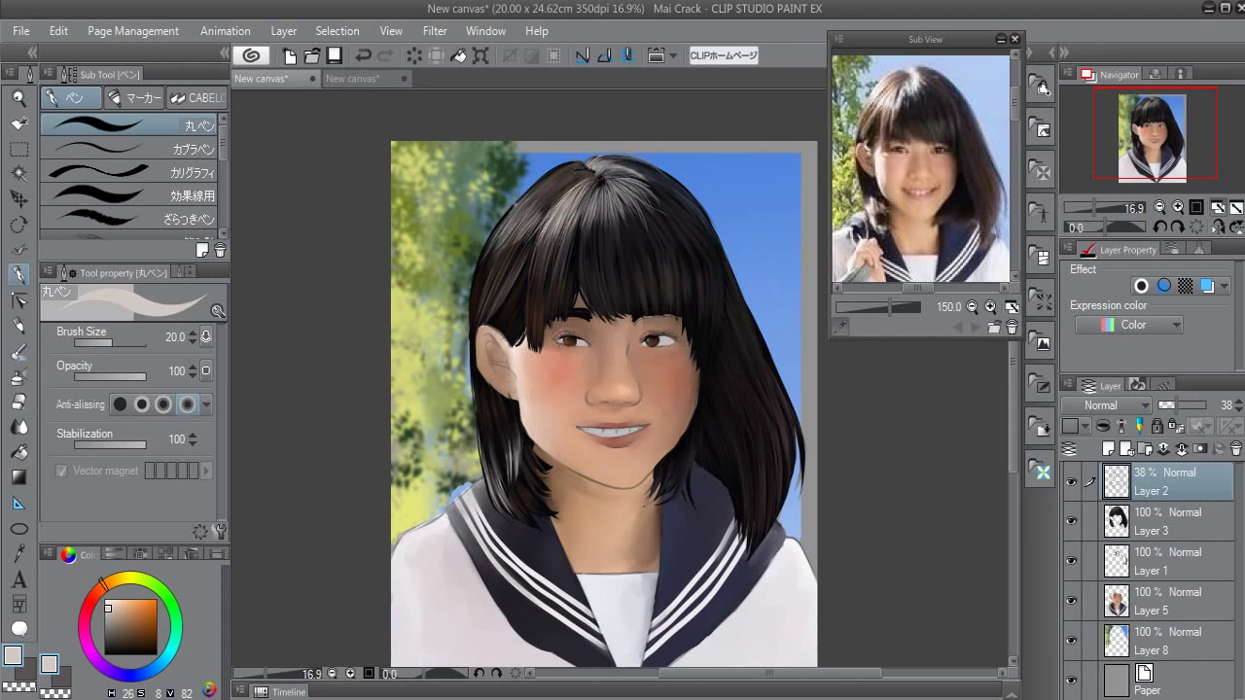
left_click(883, 90)
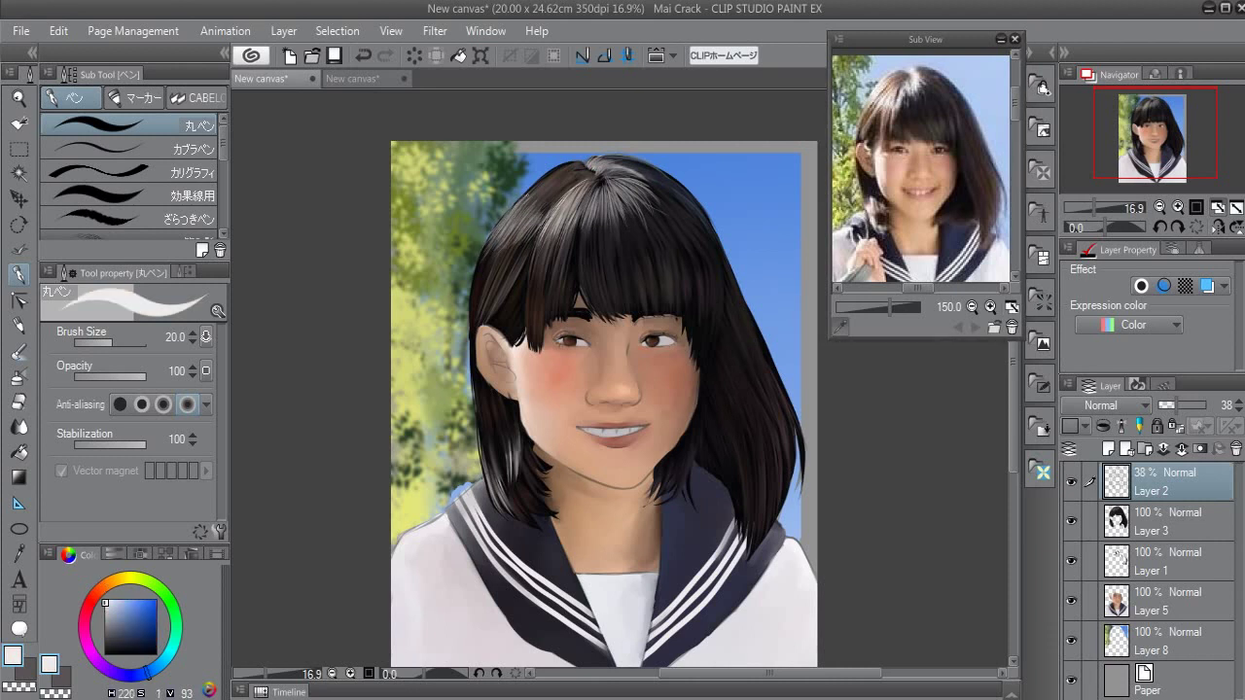
mouse_move(584, 166)
left_mouse_down()
mouse_move(526, 199)
mouse_move(467, 321)
left_mouse_up()
left_click(104, 601)
left_click(1167, 521)
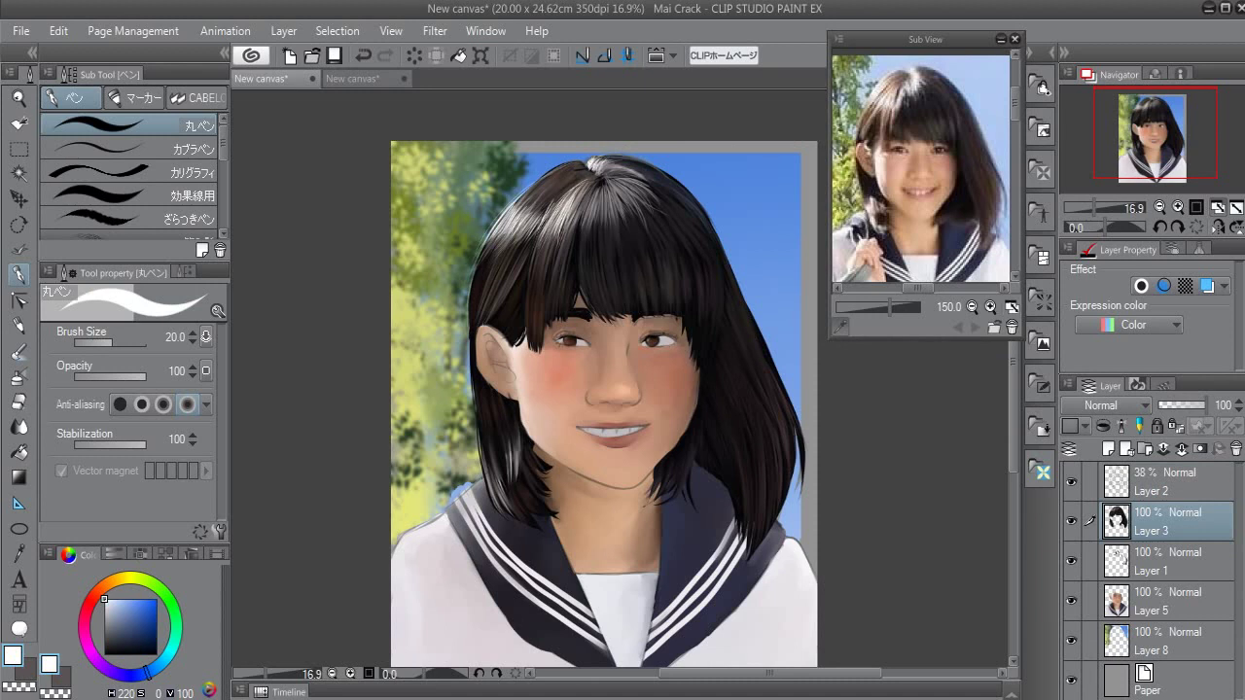
mouse_move(613, 171)
left_mouse_down()
mouse_move(632, 200)
mouse_move(545, 270)
left_mouse_up()
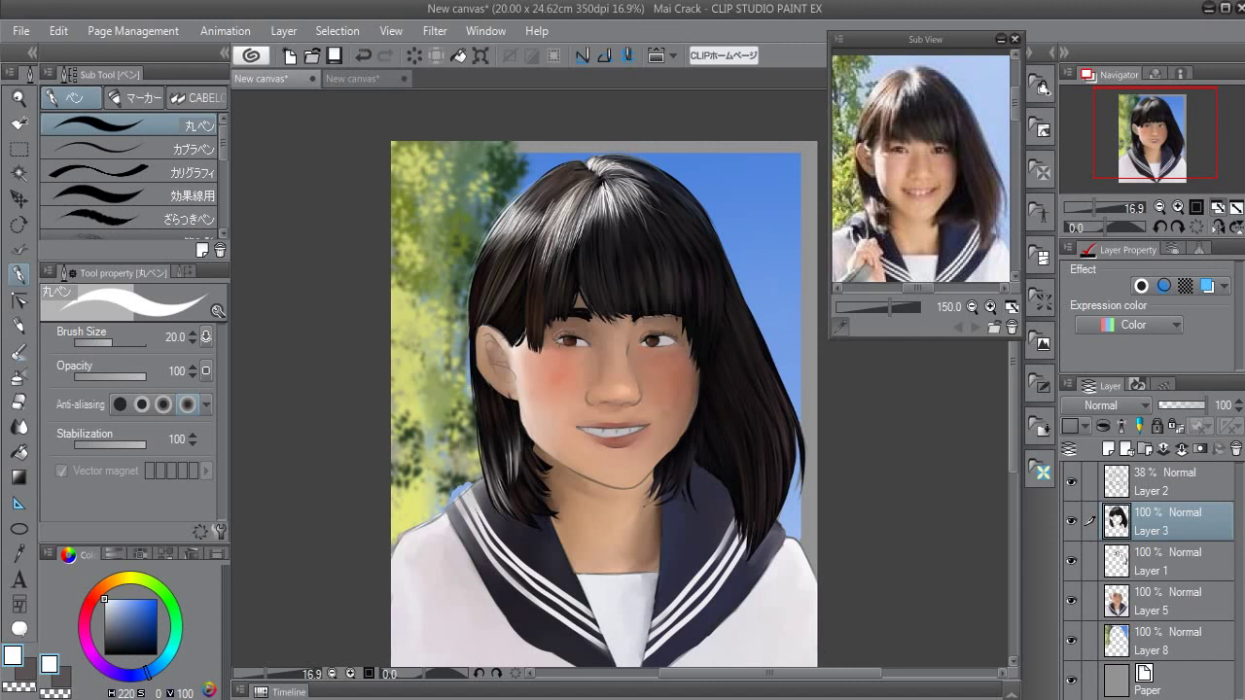
Pick a dark brown, enlarge the pen to about 63 and delete Layer 2
left_click_drag(875, 137, 866, 175)
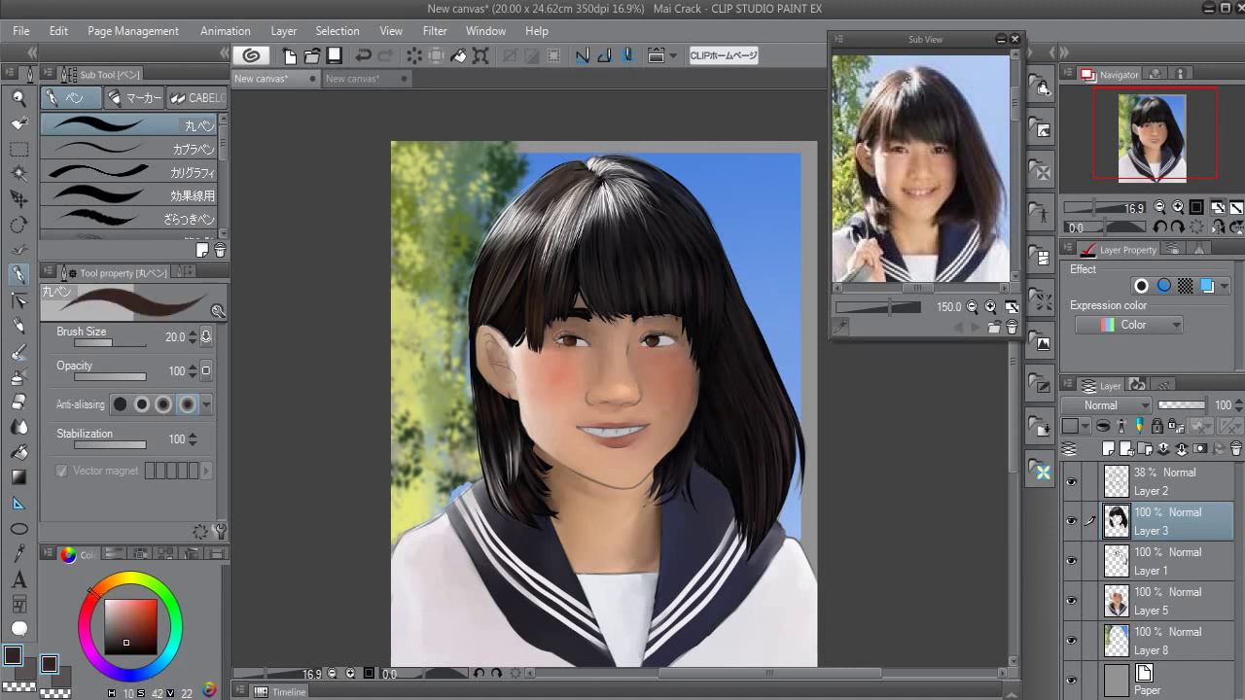
left_click_drag(574, 194, 560, 216)
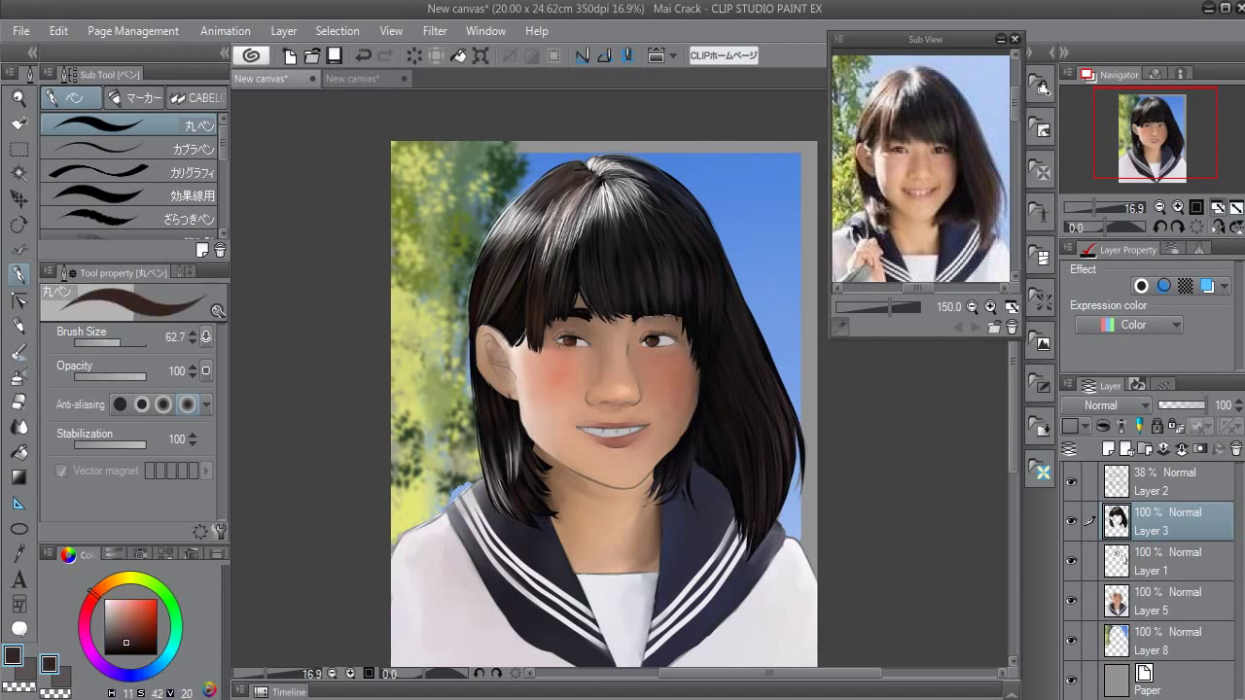
left_click_drag(1139, 486, 1236, 449)
left_click(562, 209, "alt")
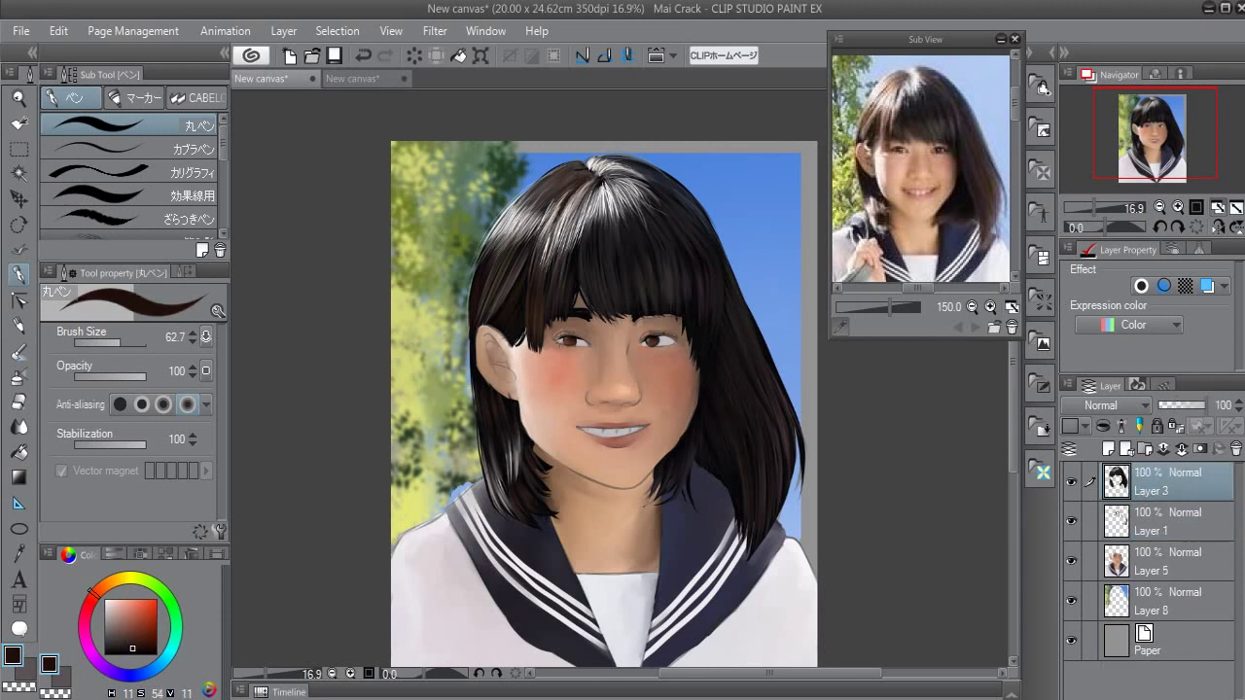
Pick white, shrink the pen to 15 and try a slightly smaller colour-blending brush
left_click(565, 209, "alt")
left_click_drag(563, 224, 561, 219)
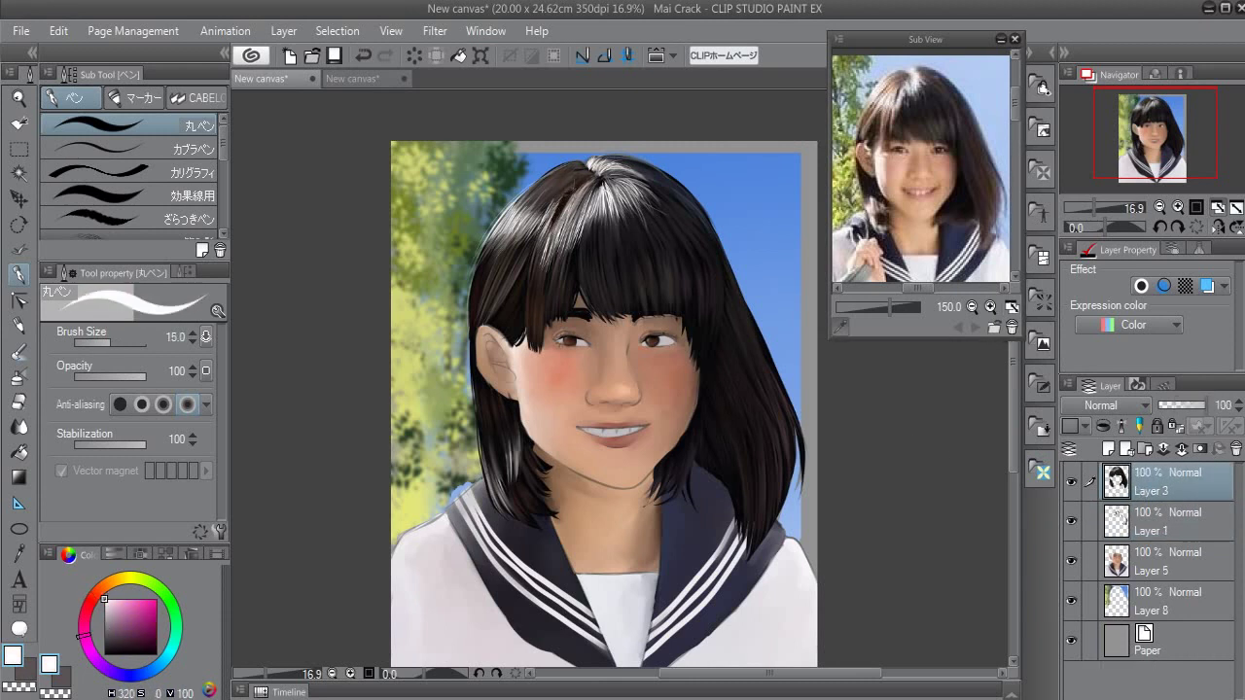
key("j")
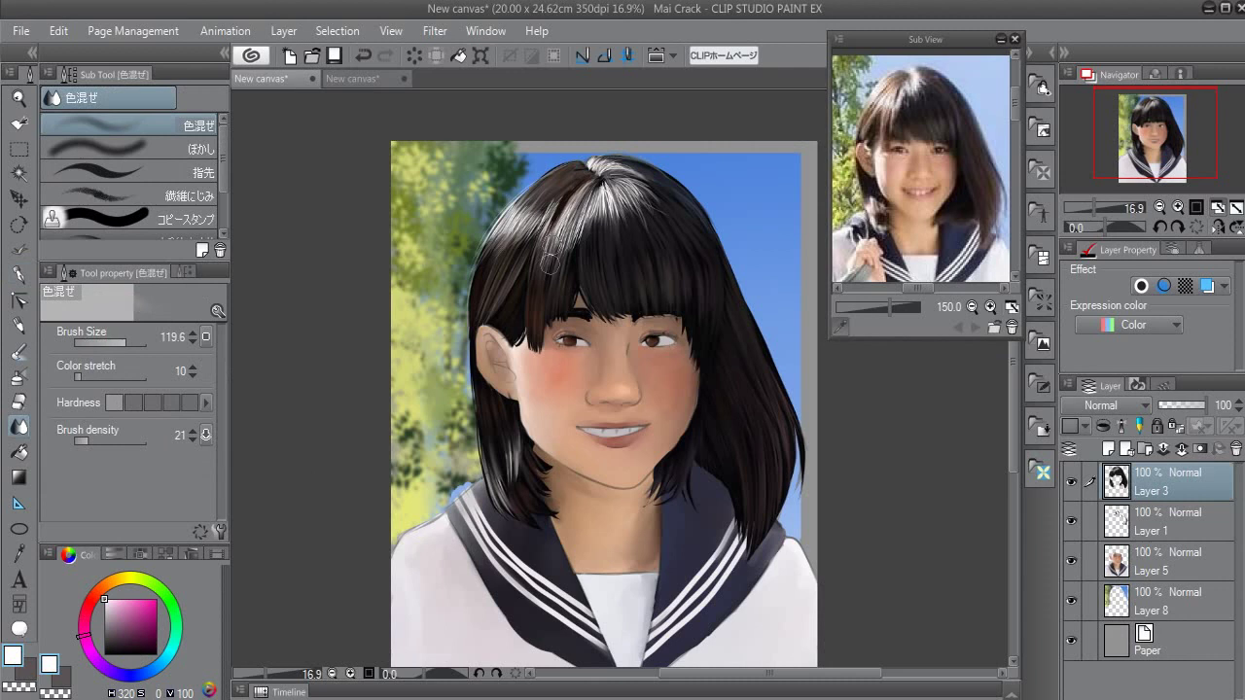
left_click_drag(570, 249, 578, 251)
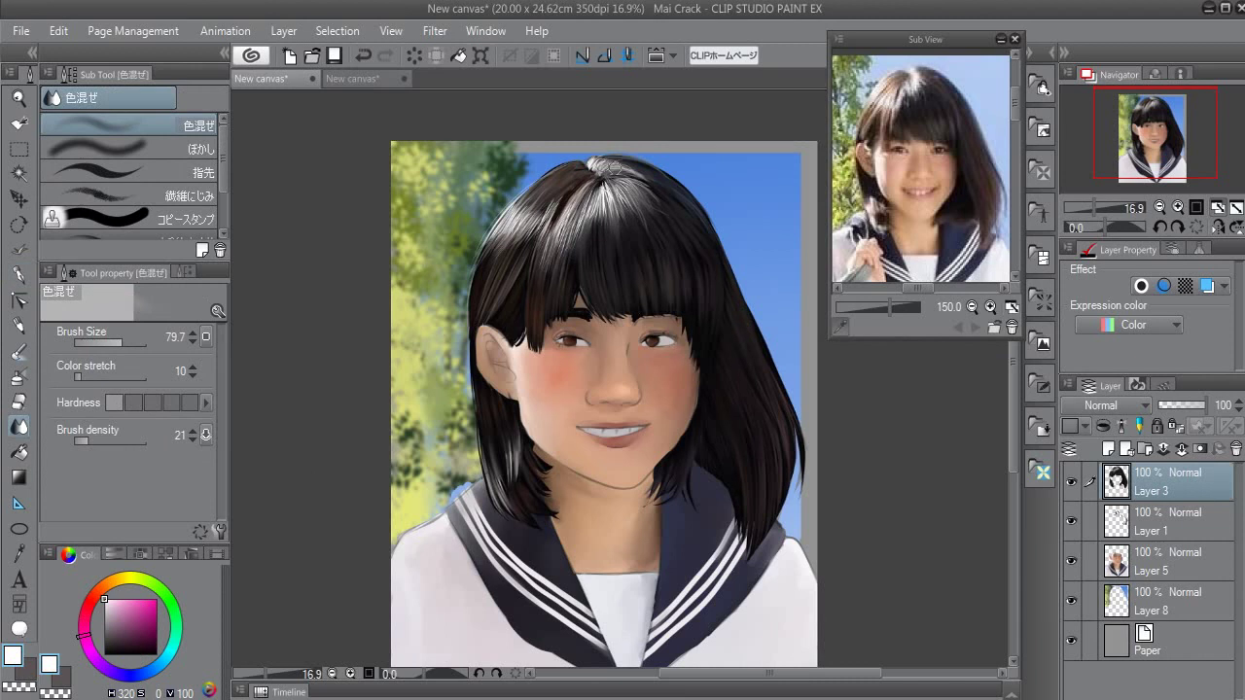
Eyedrop a near-black purplish hair colour from the reference photo and switch to the pencil
left_click(938, 92)
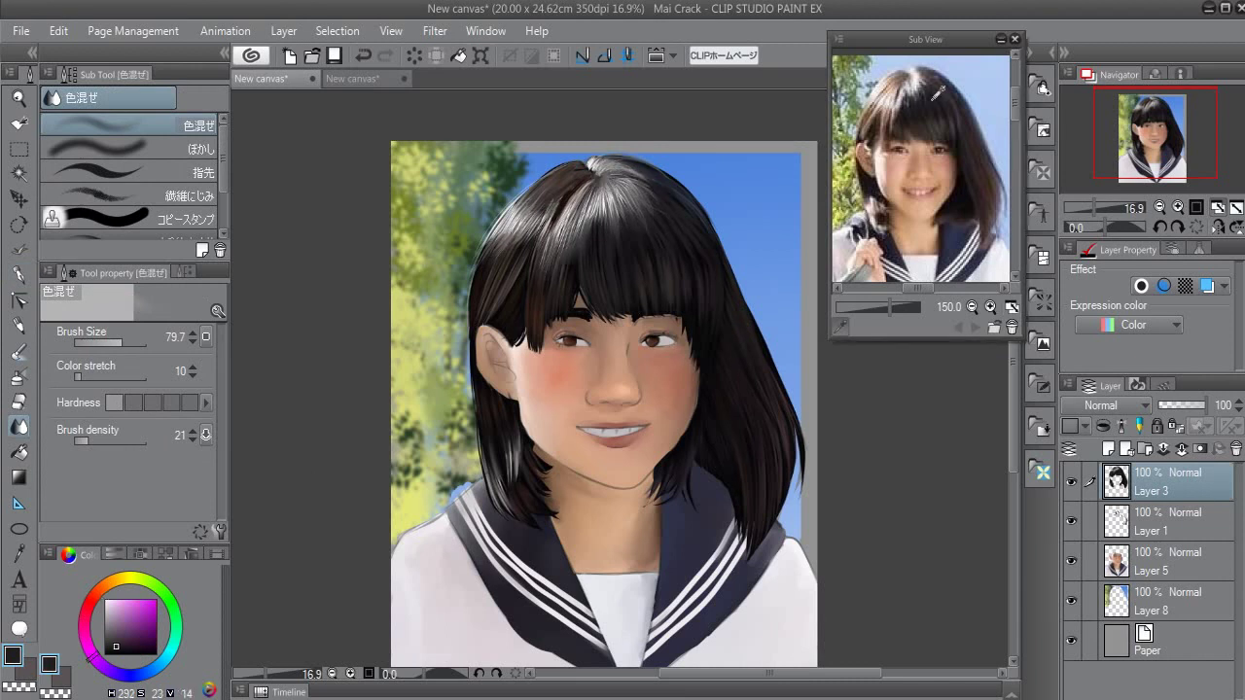
left_click(935, 95)
key("p")
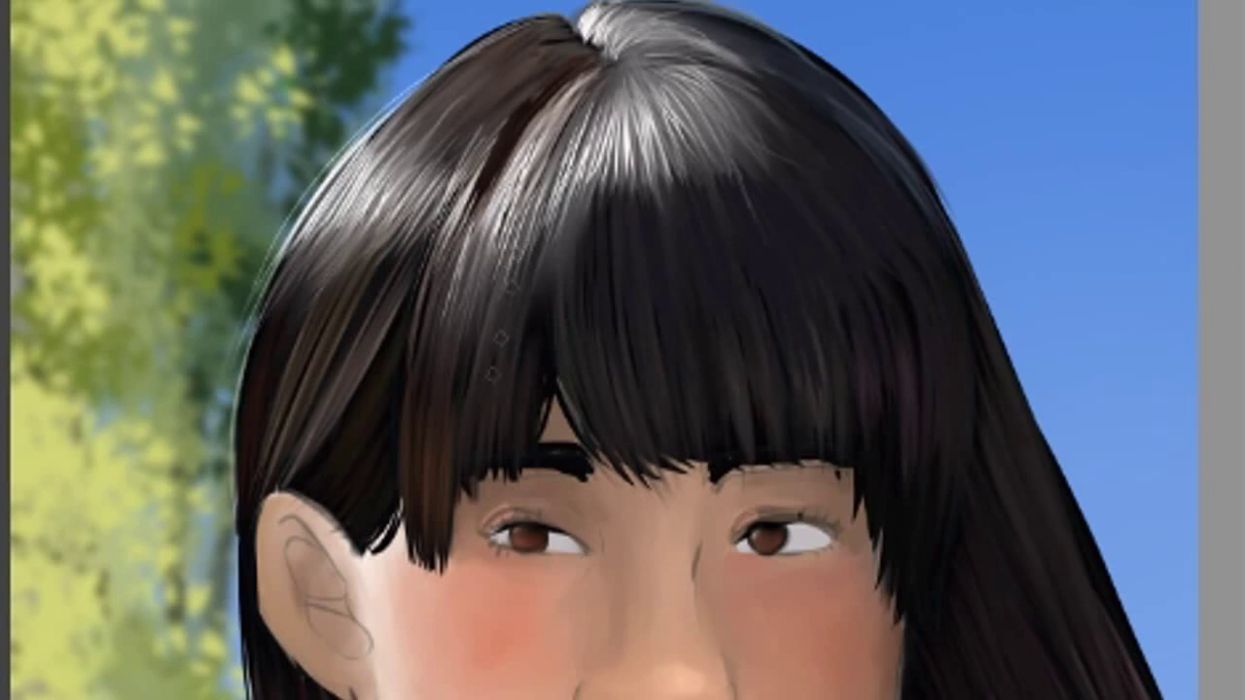
Stroke fine dark strands across the bangs and light highlight strands down the left bangs
left_click_drag(498, 340, 467, 398)
left_click_drag(545, 195, 526, 312)
mouse_move(516, 222)
left_mouse_down()
mouse_move(506, 311)
mouse_move(439, 401)
left_mouse_up()
left_click_drag(428, 233, 394, 535)
left_click_drag(438, 282, 413, 550)
left_click_drag(448, 199, 389, 476)
Paint light strands along the left side of the hair and a highlight near the parting
left_click_drag(423, 233, 401, 526)
left_click_drag(351, 321, 283, 487)
mouse_move(389, 282)
left_mouse_down()
mouse_move(277, 492)
mouse_move(292, 492)
left_mouse_up()
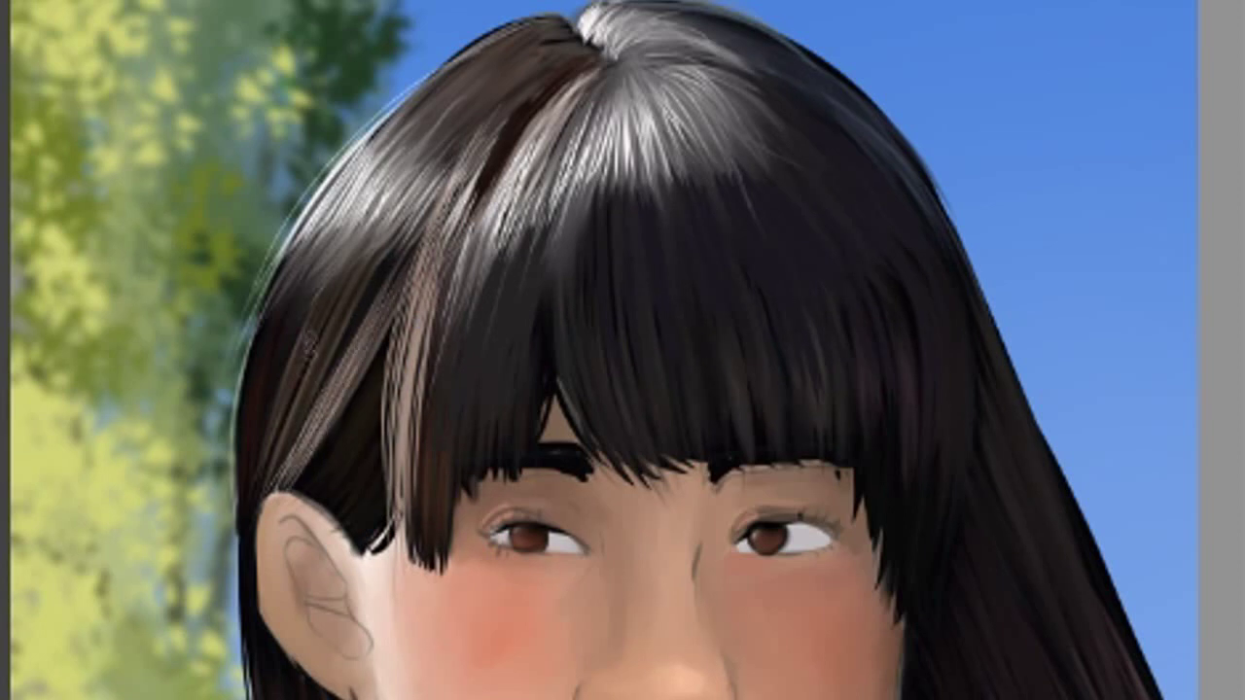
left_click_drag(311, 326, 258, 496)
left_click_drag(331, 267, 262, 477)
left_click_drag(355, 243, 292, 390)
left_click_drag(394, 214, 291, 408)
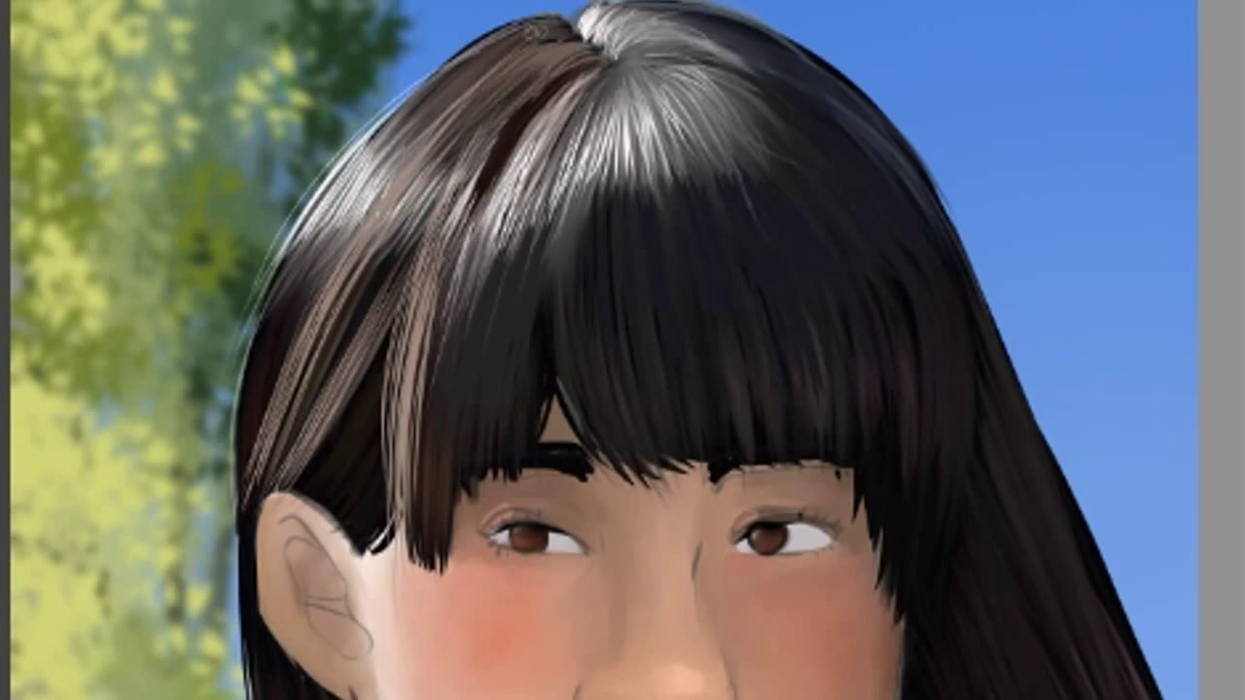
left_click_drag(540, 19, 438, 107)
Add light brown strands, darker strands along the lower-left hair edge, and light strands above the ear
left_click_drag(336, 224, 263, 443)
mouse_move(302, 258)
left_mouse_down()
mouse_move(233, 438)
mouse_move(244, 457)
left_mouse_up()
left_click_drag(326, 204, 248, 457)
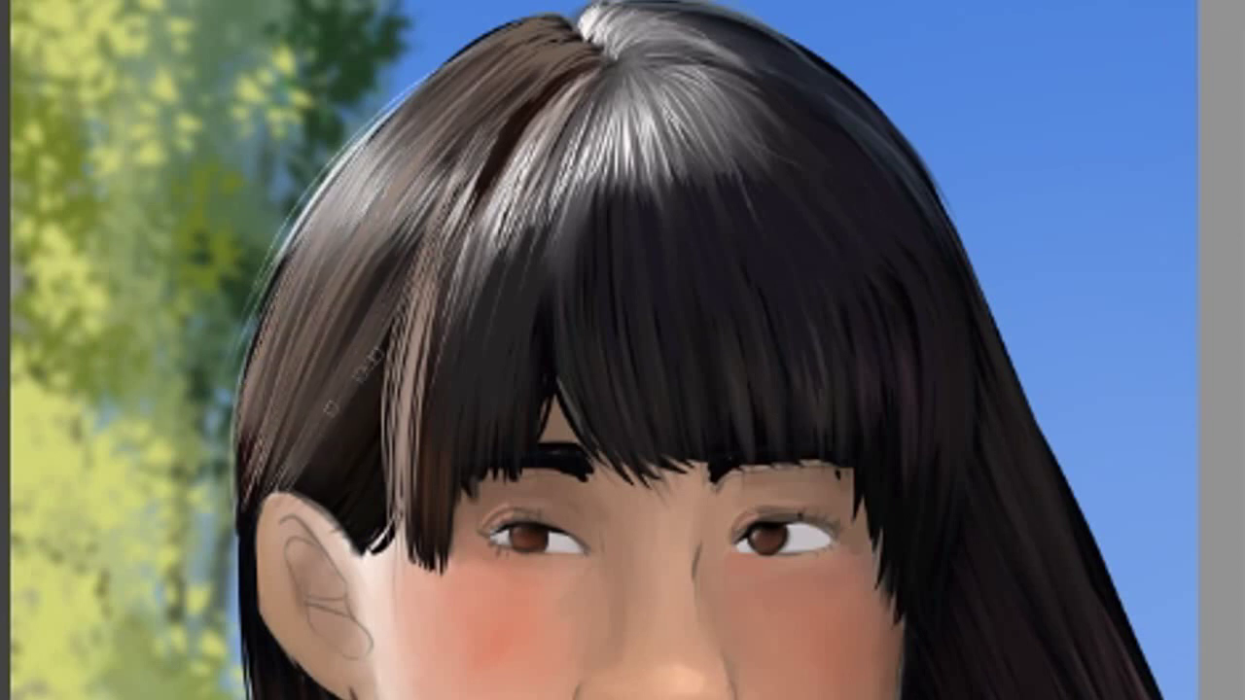
left_click_drag(379, 311, 292, 466)
left_click_drag(341, 258, 257, 481)
mouse_move(272, 394)
left_mouse_down()
mouse_move(236, 506)
mouse_move(268, 477)
left_mouse_up()
left_click_drag(307, 385, 253, 438)
left_click_drag(277, 325, 255, 423)
mouse_move(318, 484)
left_mouse_down()
mouse_move(364, 520)
mouse_move(350, 476)
left_mouse_up()
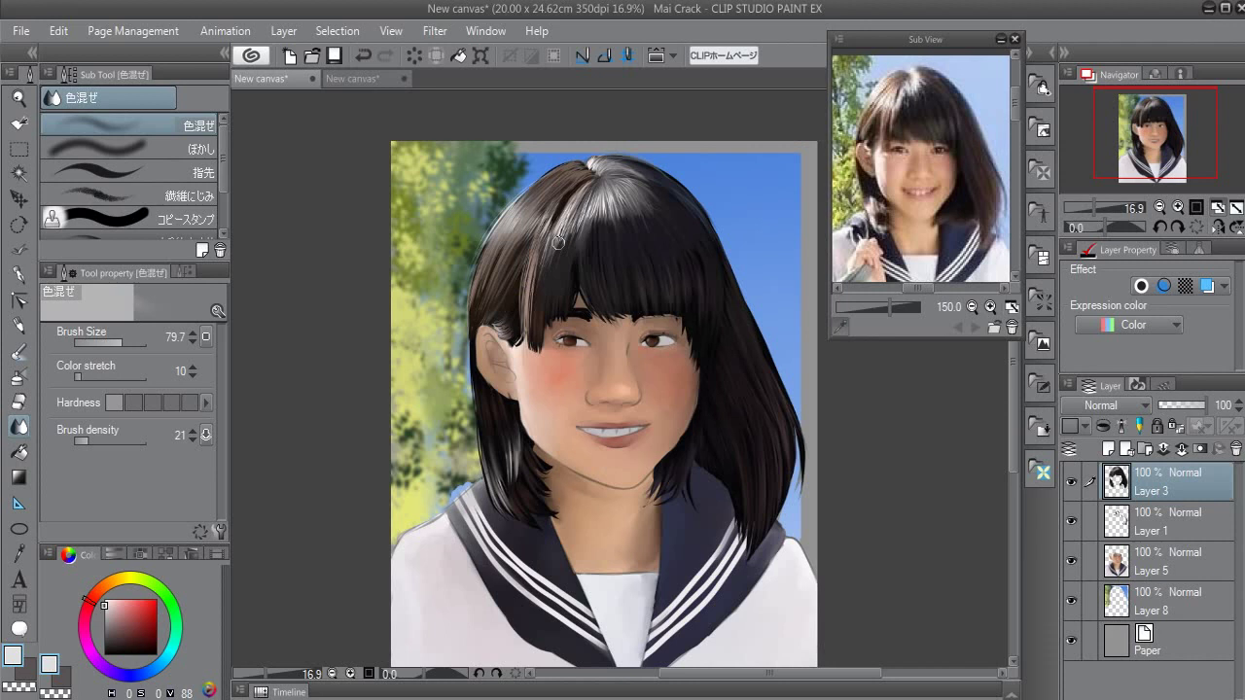
Magnify the reference photo, sample a dark hair colour, and draw a short dark stroke at the hair edge
left_click(990, 307)
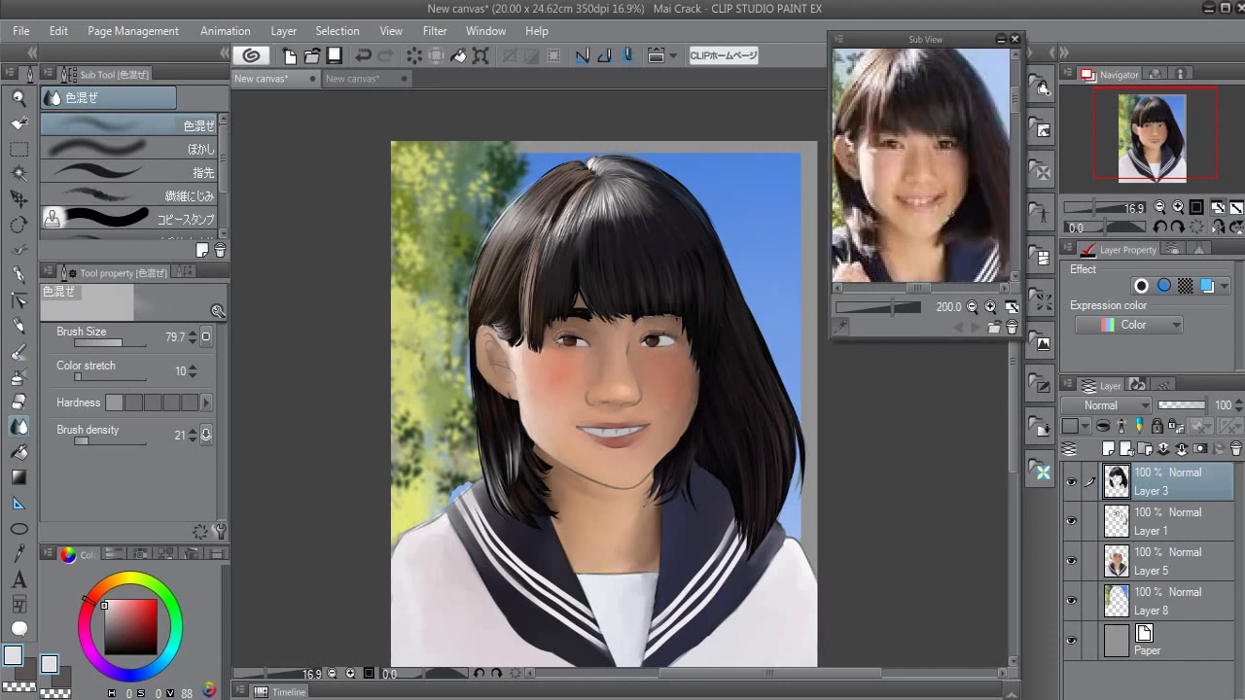
key("p")
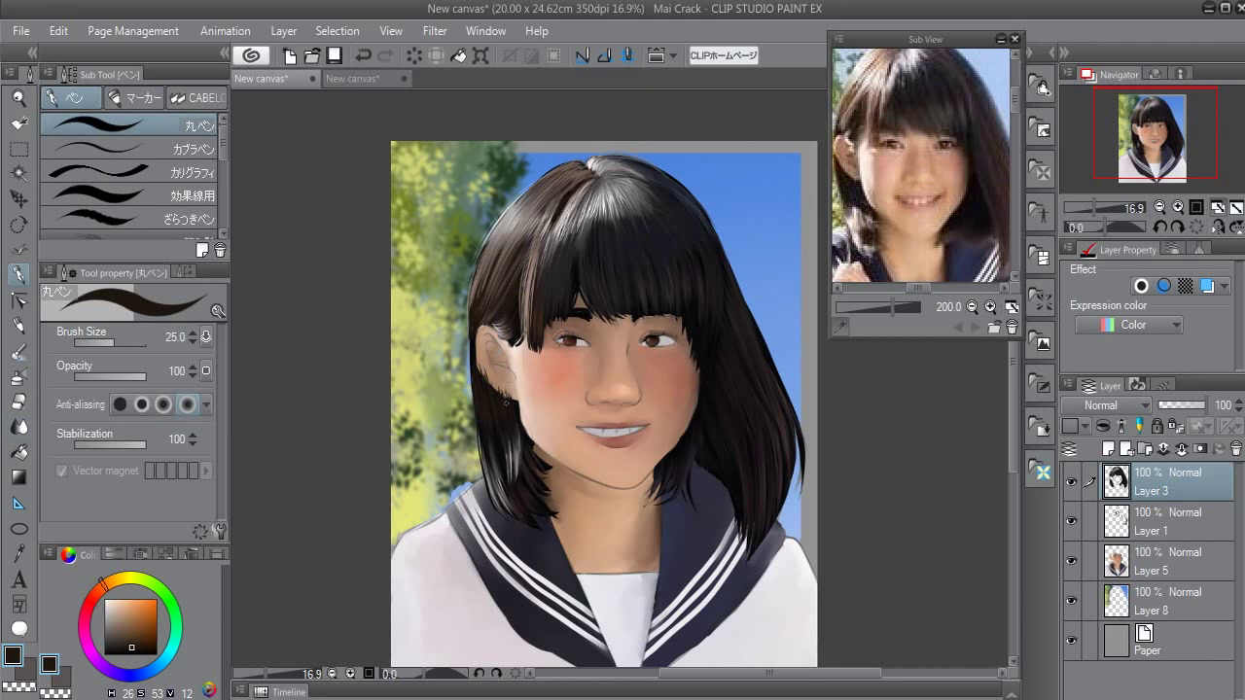
left_click(866, 202)
left_click_drag(516, 457, 516, 424)
Paint tan skin tone along the hair and neck edge, then blend the strands beside the cheek
left_click(864, 230)
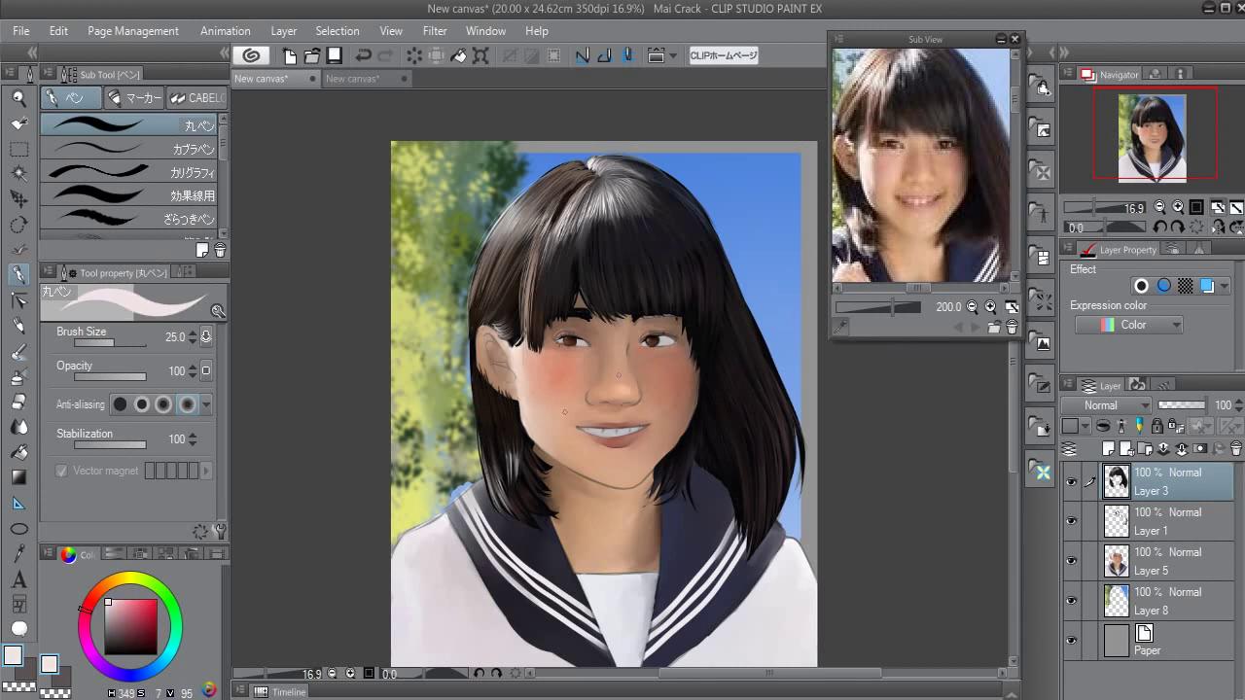
left_click(652, 399, "alt")
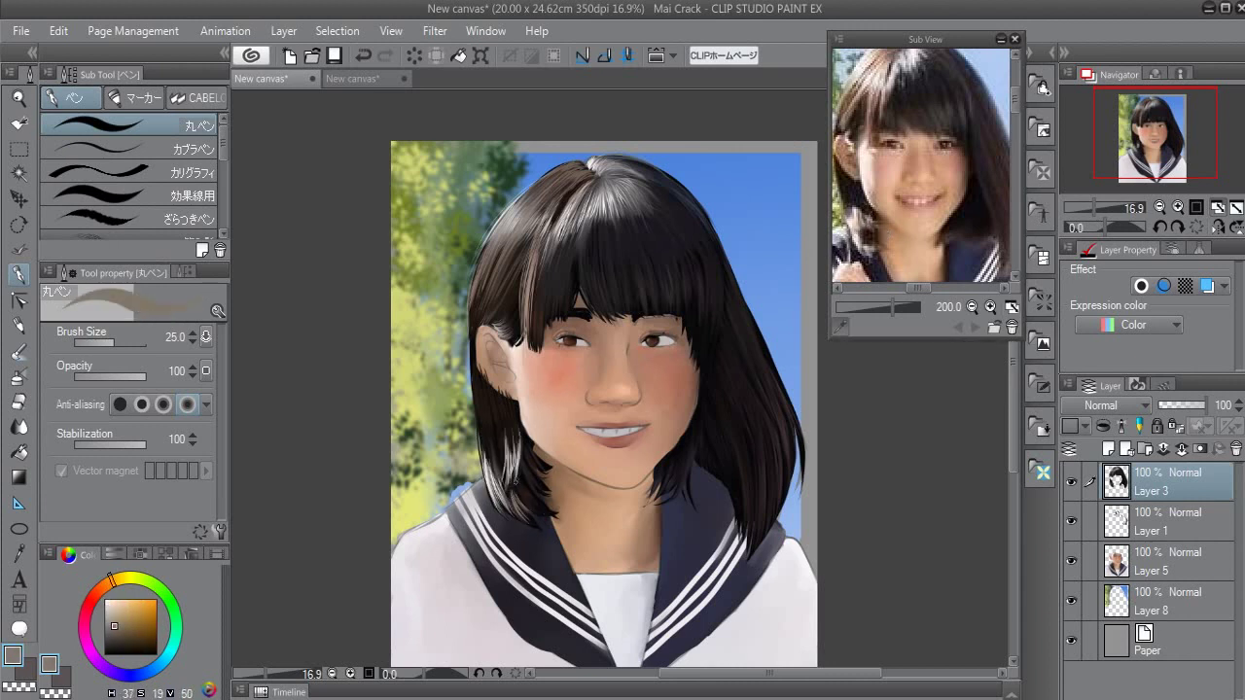
left_click_drag(538, 494, 545, 515)
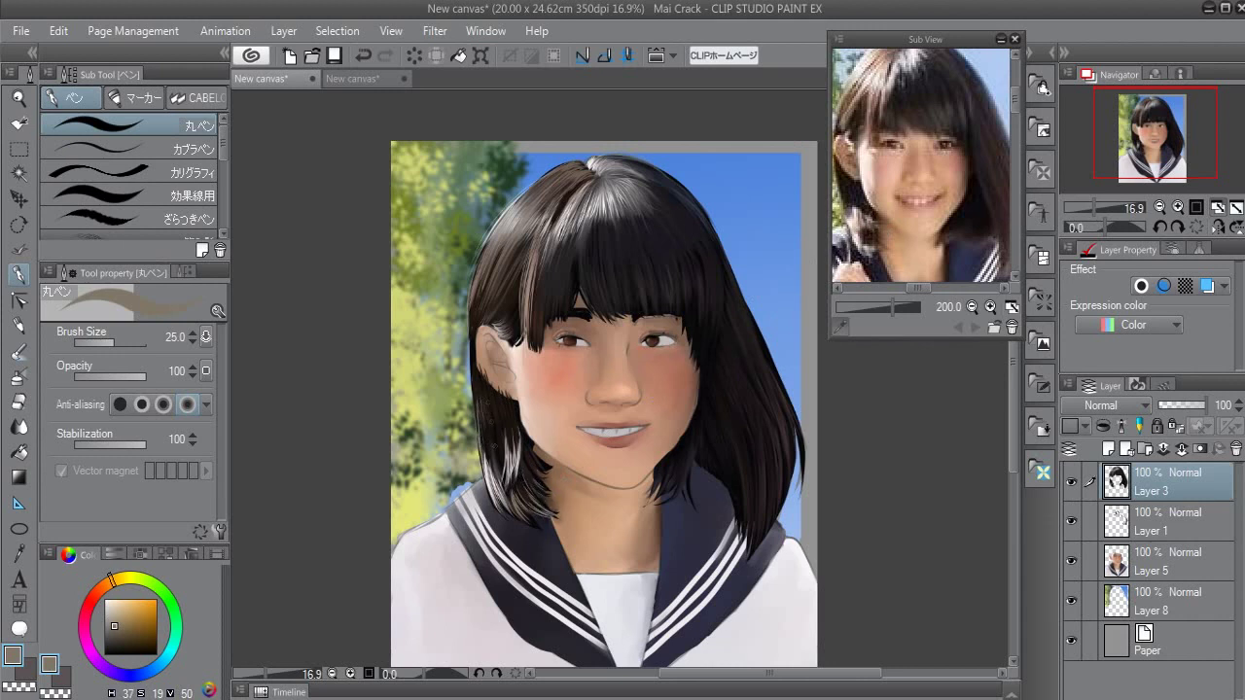
key("j")
mouse_move(485, 437)
left_mouse_down()
mouse_move(521, 458)
mouse_move(525, 506)
left_mouse_up()
key("bracketleft")
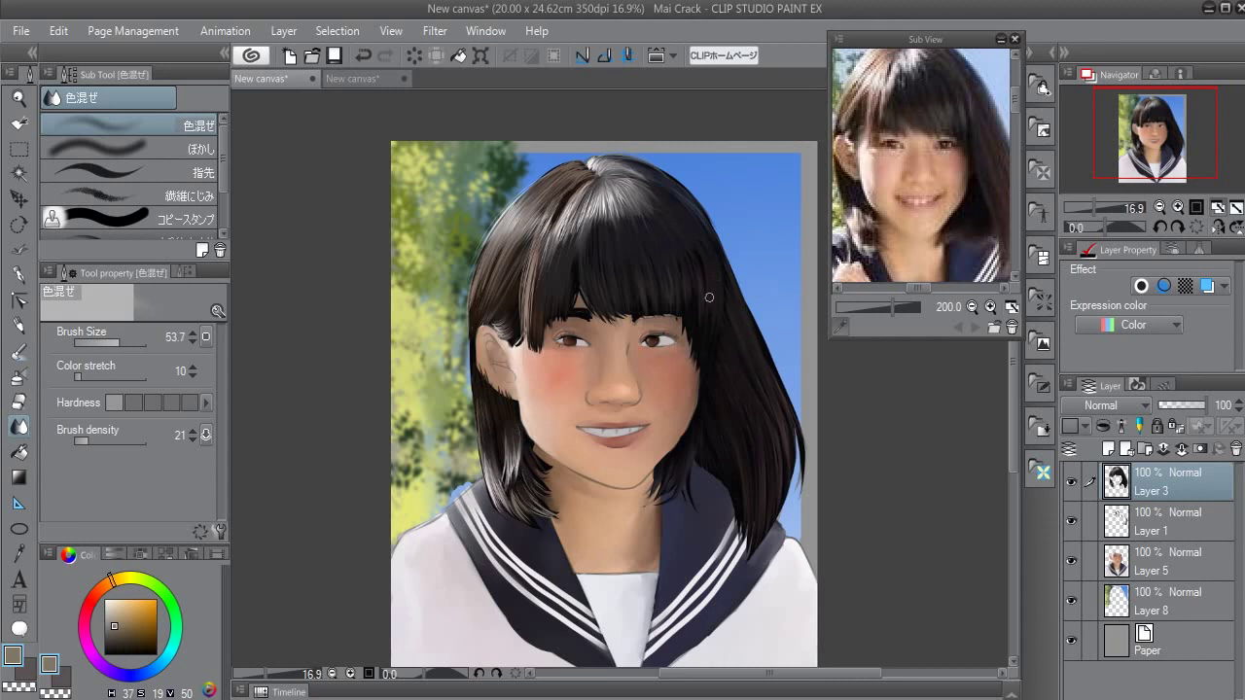
Sample dark brown and very dark pinkish hair colours for the next strands
left_click(919, 109)
key("p")
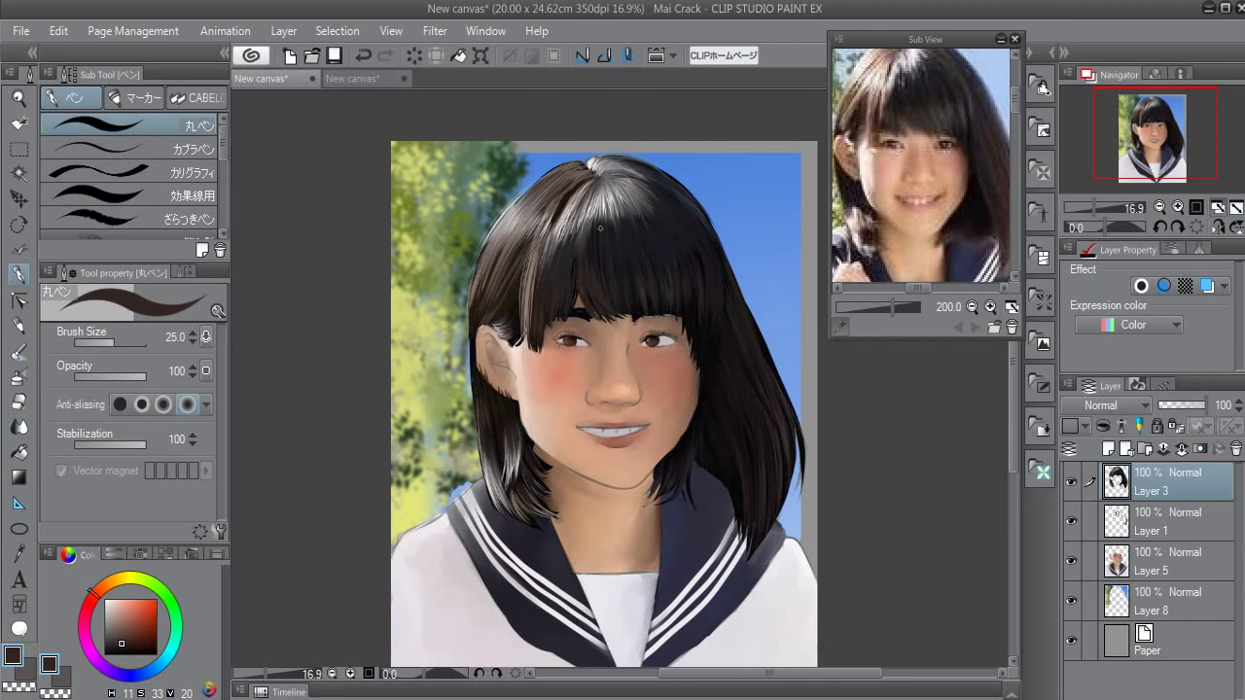
left_click(893, 98)
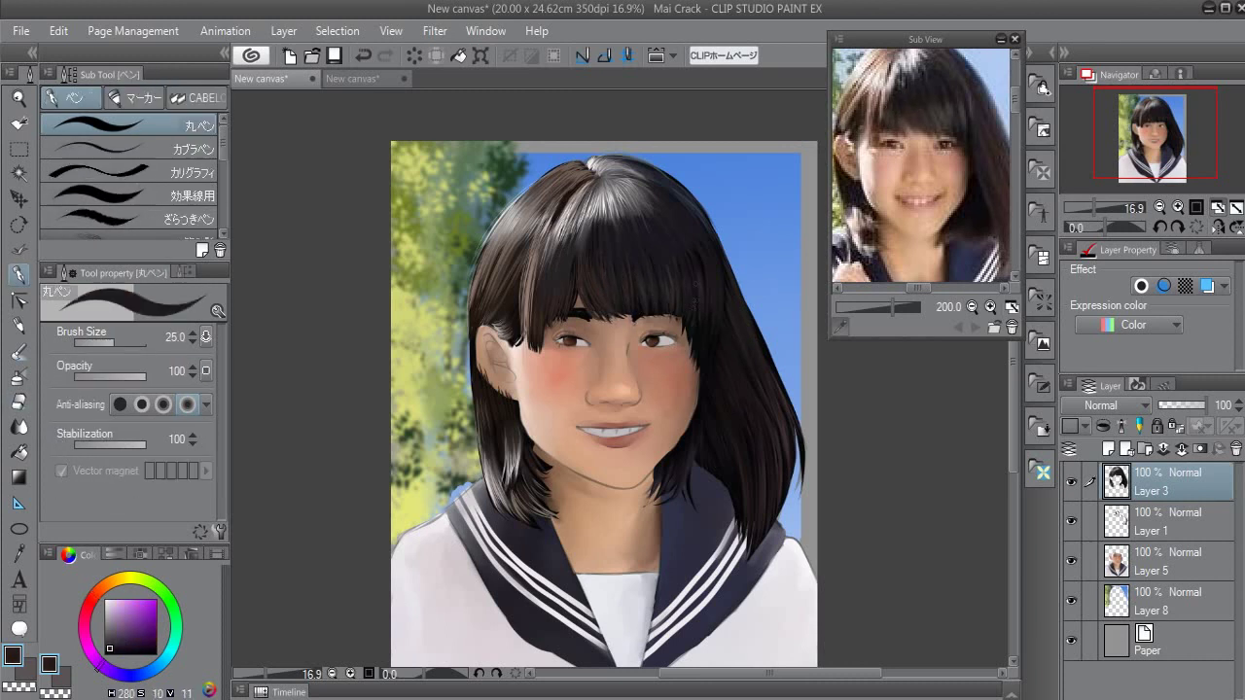
left_click(696, 282, "alt")
key("j")
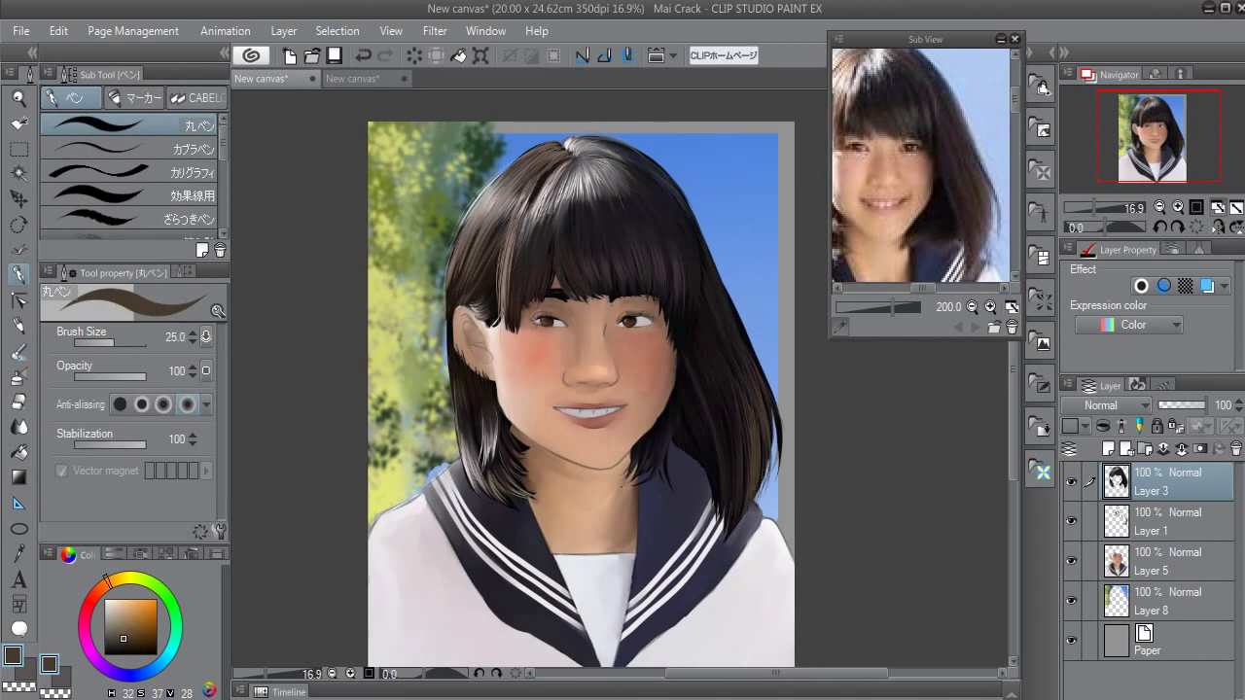
Paint near-black strands at the lower right and on top of the hair
left_click(955, 155)
left_click_drag(672, 426, 642, 486)
left_click(686, 443, "alt")
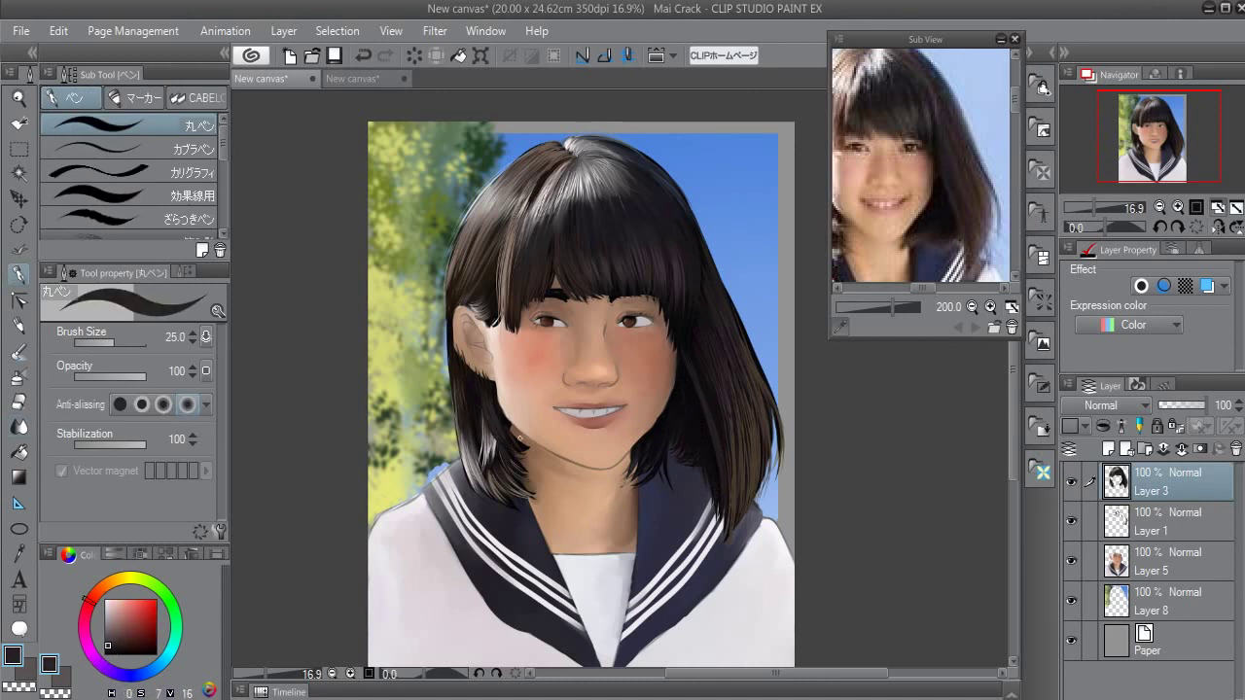
key("j")
key("p")
mouse_move(699, 250)
left_mouse_down()
mouse_move(713, 321)
mouse_move(696, 298)
left_mouse_up()
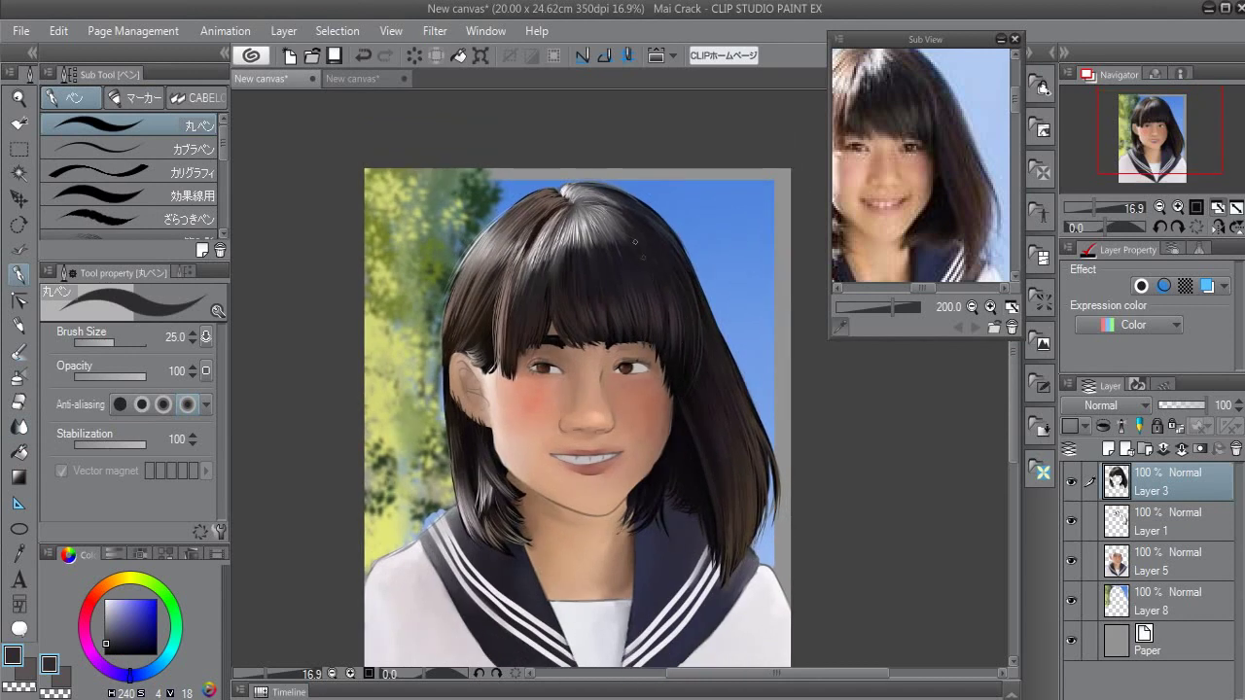
left_click_drag(515, 290, 536, 233)
Switch to a near-white highlight colour with a thinner pen and blend the fine strands
left_click(525, 252, "alt")
left_click(105, 615)
left_click(105, 608)
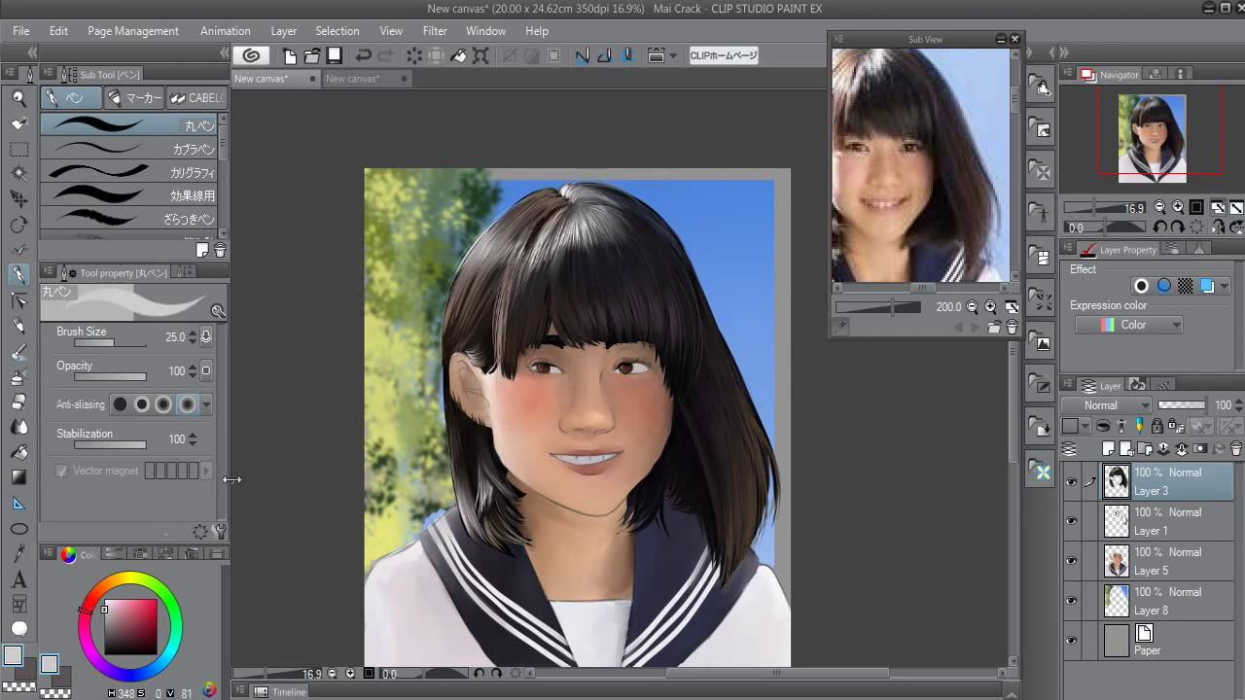
key("bracketleft")
key("bracketleft")
key("bracketleft")
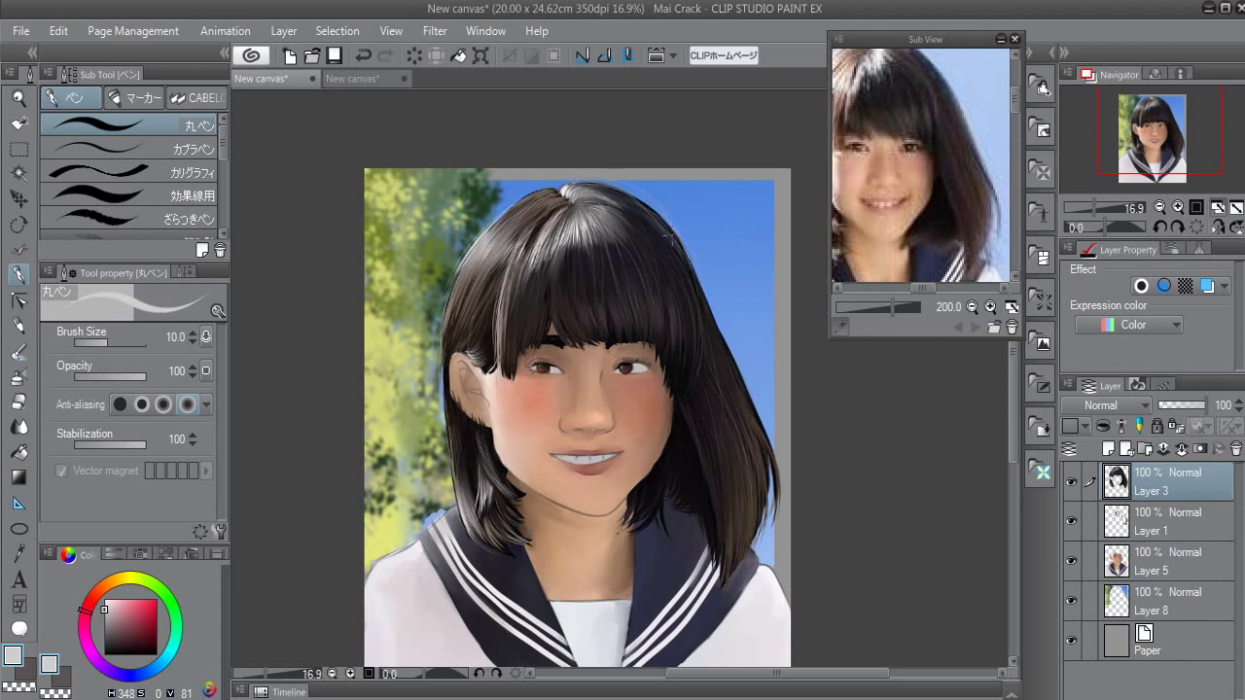
key("j")
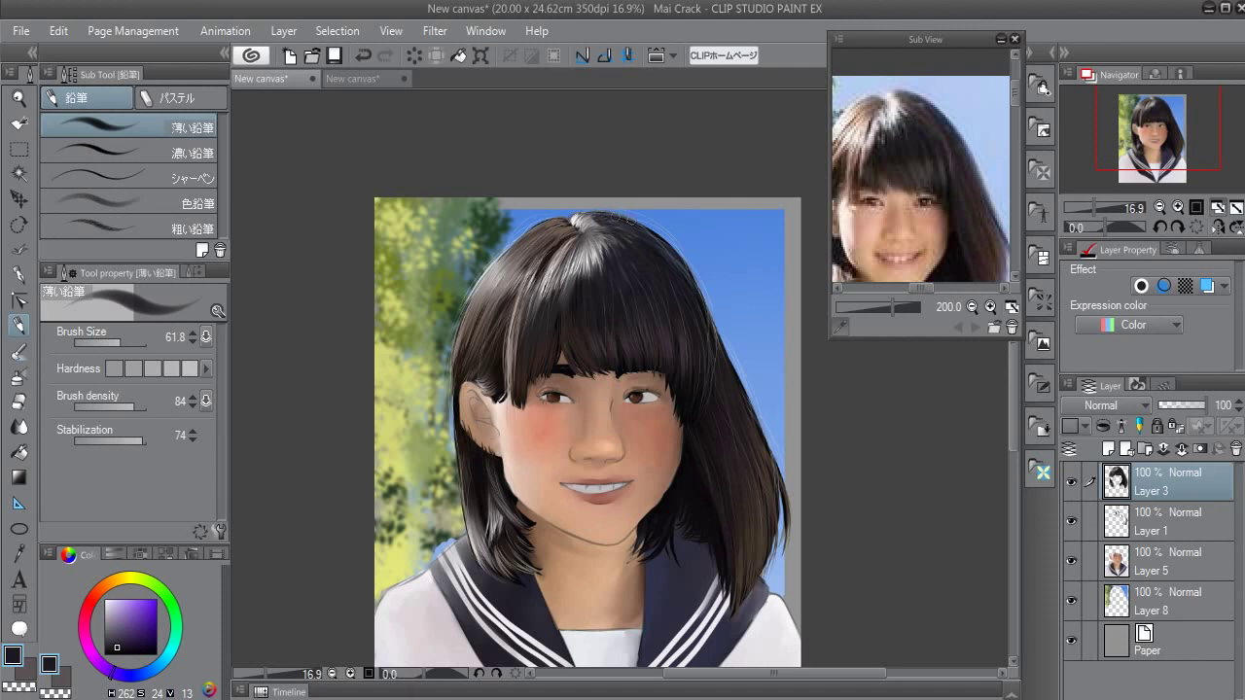
Paint strands on top of the hair in purplish dark grey, blend, and add Layer 2 above Layer 1
left_click(611, 195, "alt")
left_click(912, 113)
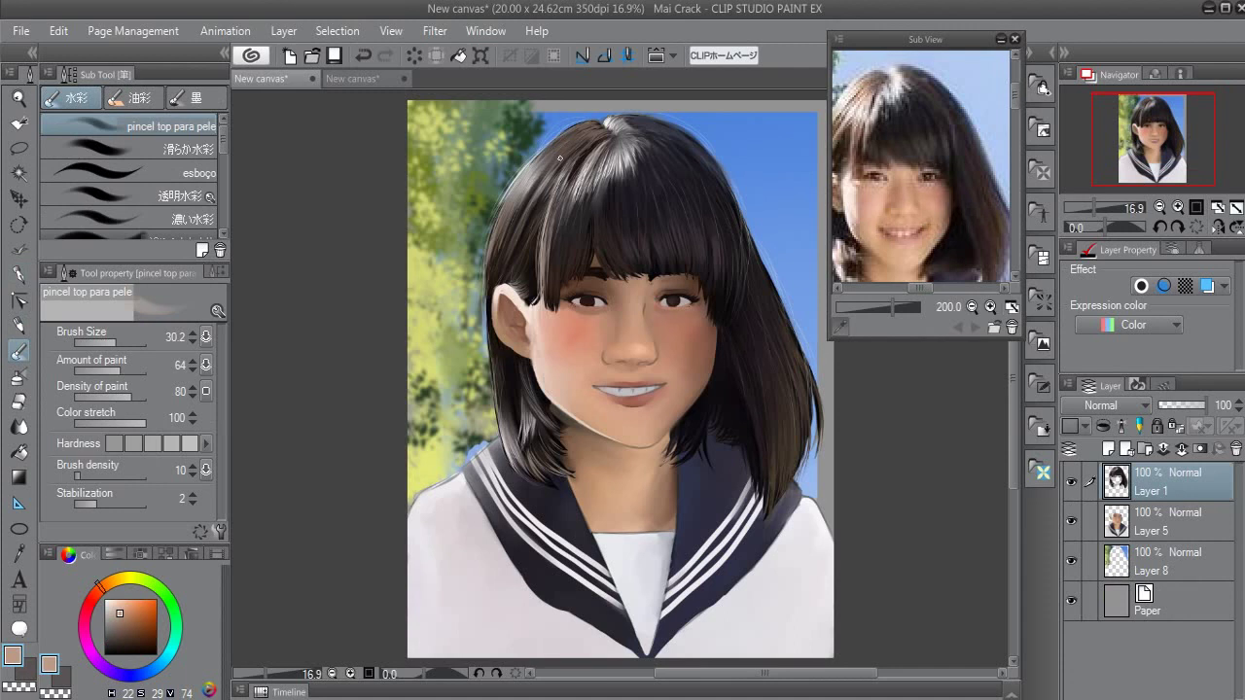
key("p")
mouse_move(528, 180)
left_mouse_down()
mouse_move(570, 151)
mouse_move(540, 201)
left_mouse_up()
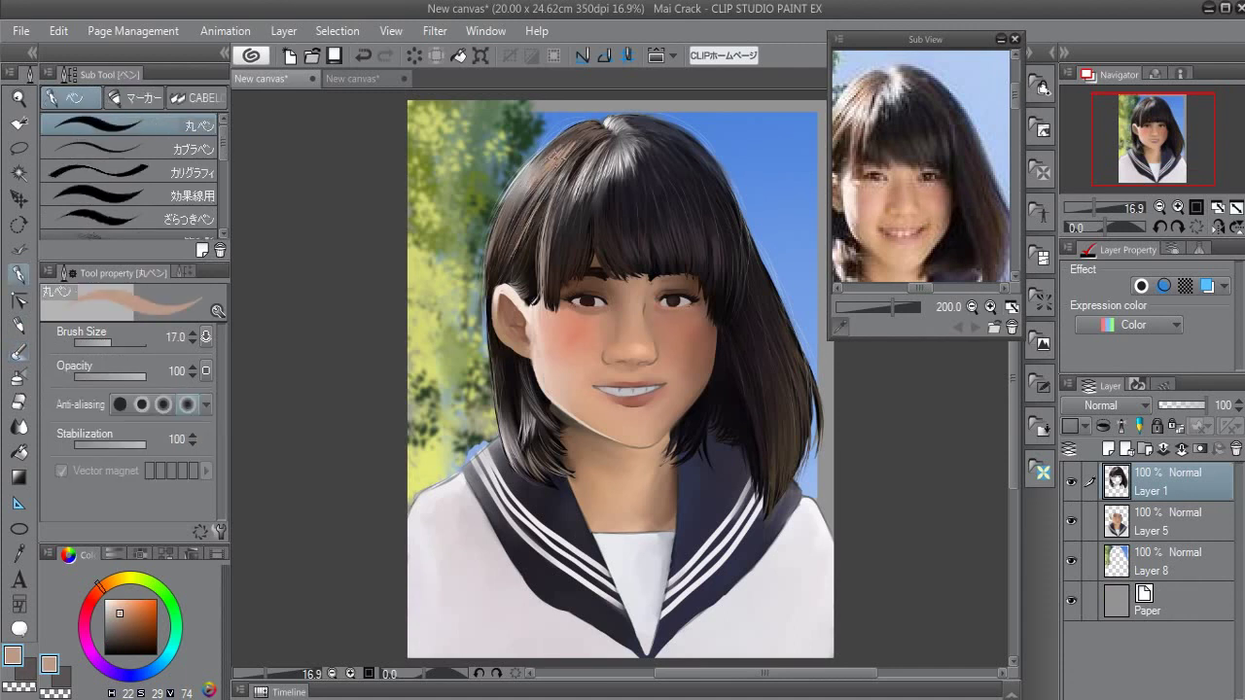
left_click_drag(568, 156, 547, 260)
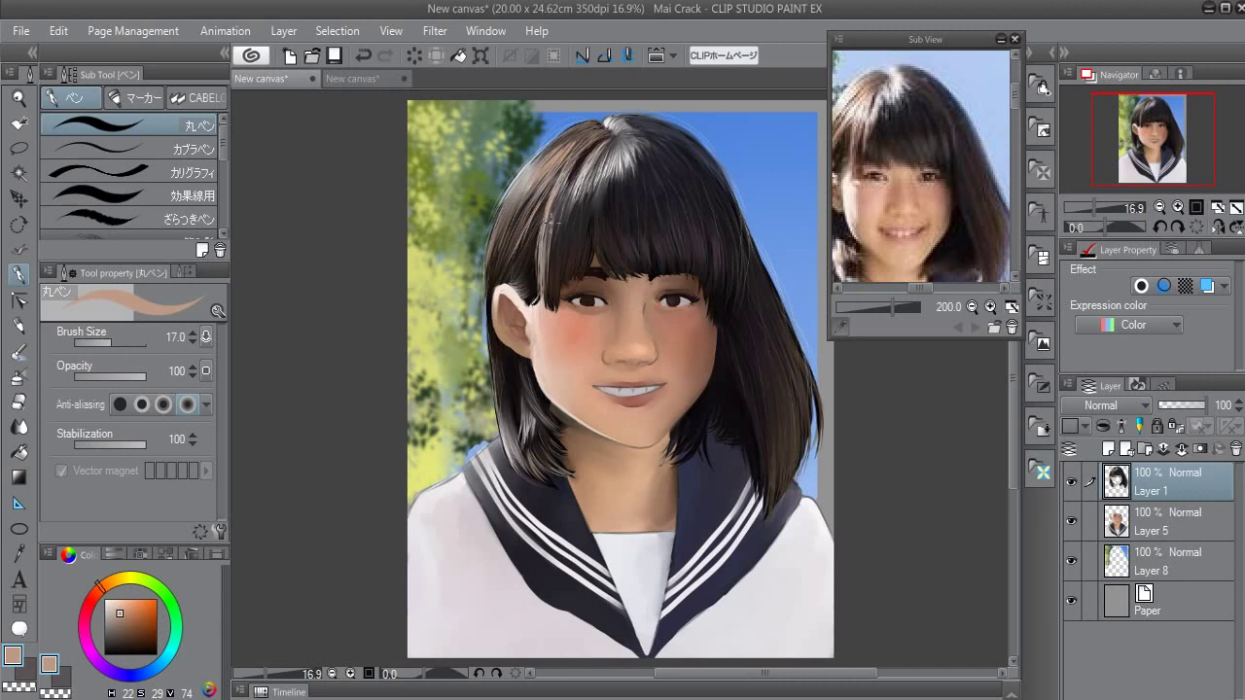
key("j")
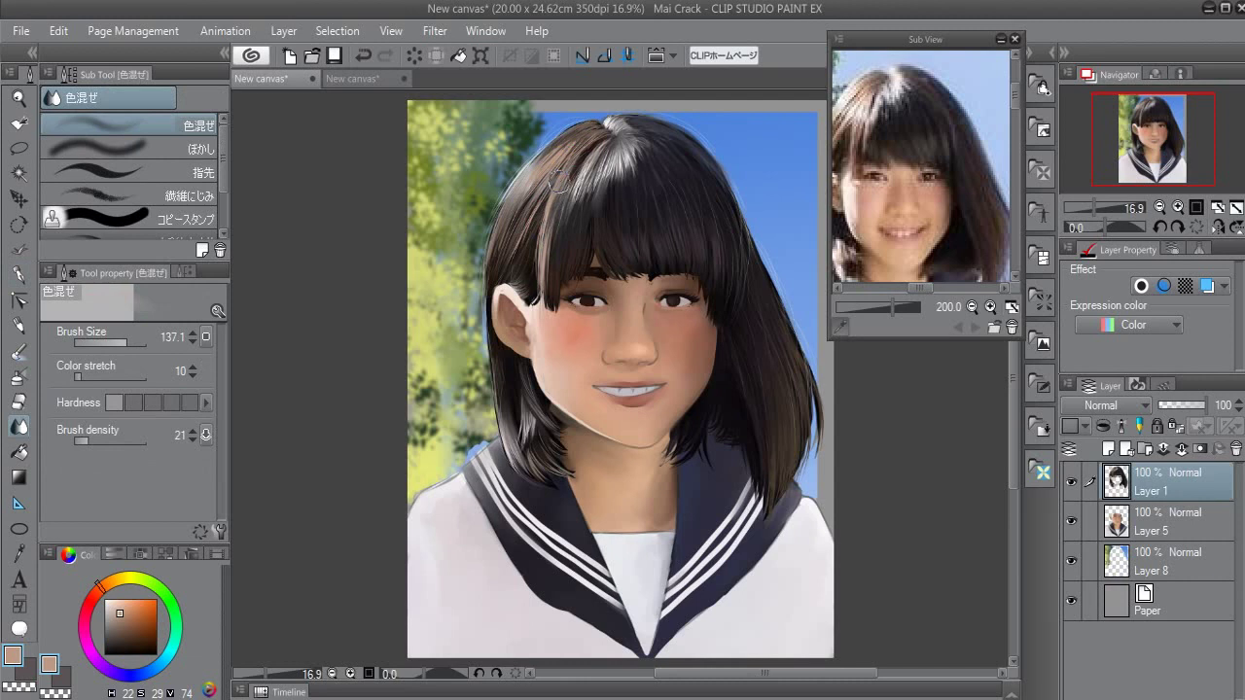
left_click(1109, 448)
left_click_drag(1118, 516, 1119, 471)
Set Layer 2 to Color dodge and ready the airbrush with a warm orange-tan colour
left_click(1119, 404)
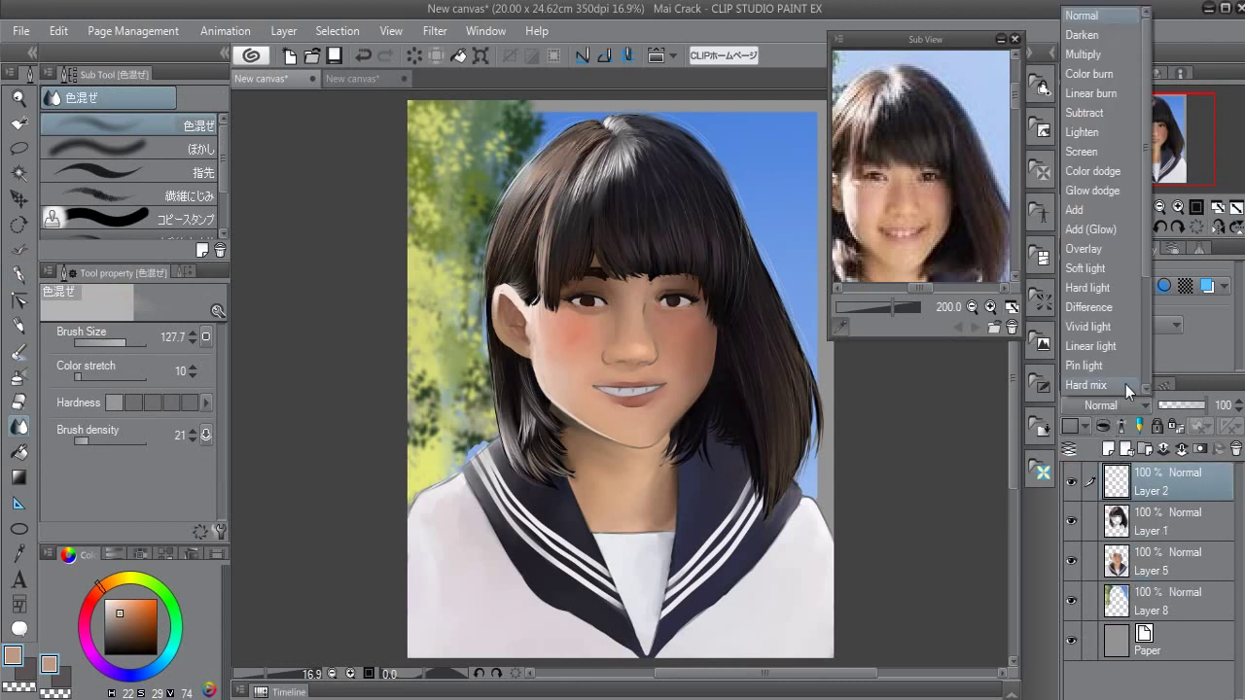
left_click(1095, 171)
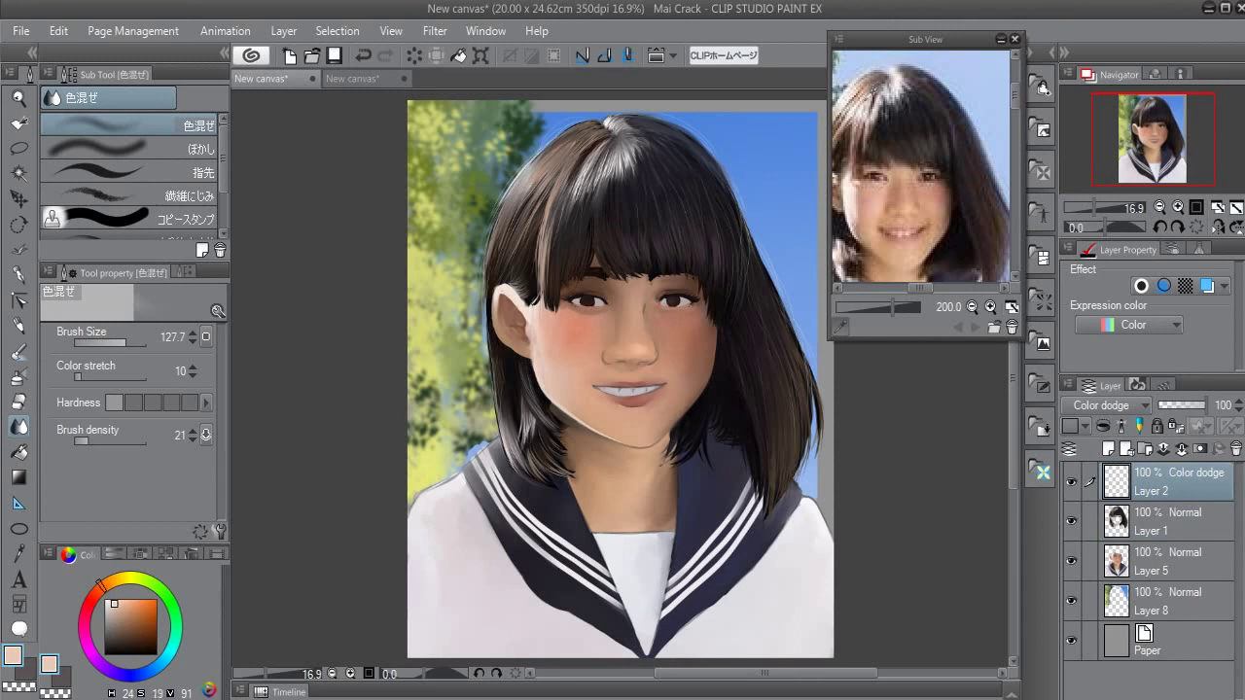
left_click(872, 87)
left_click(130, 611)
key("b")
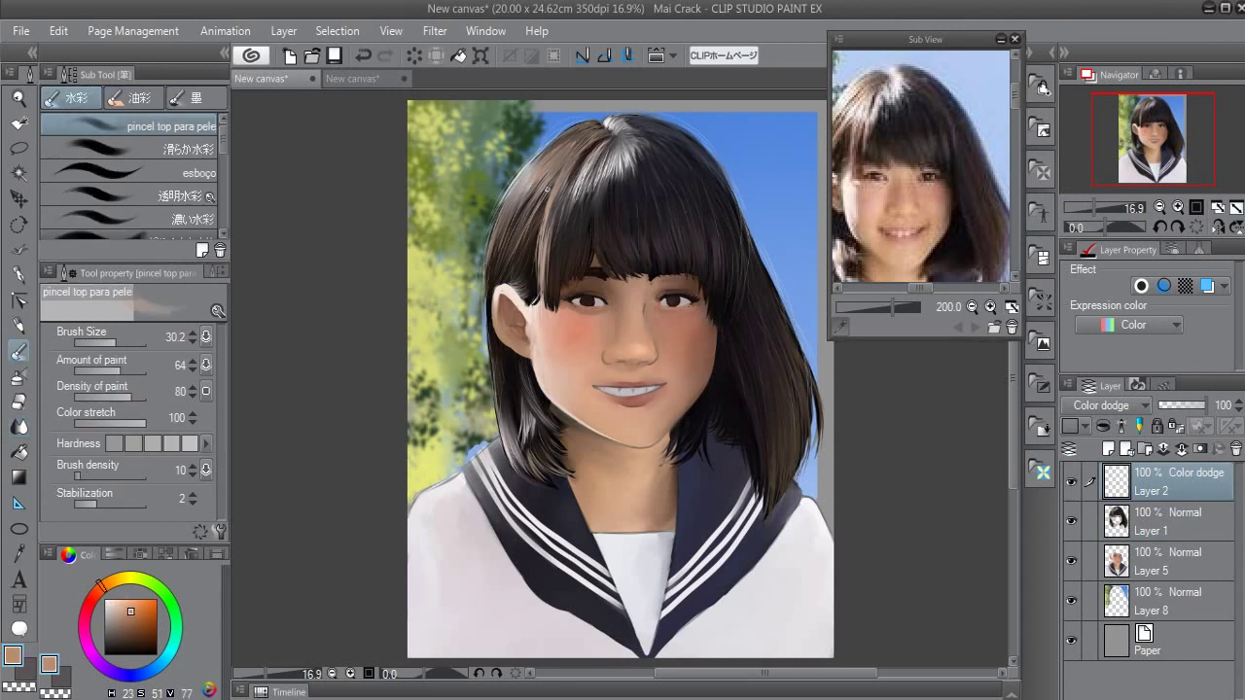
key("b")
Airbrush brighter brown tones over the crown and upper-left hair
mouse_move(580, 138)
left_mouse_down()
mouse_move(511, 229)
mouse_move(539, 194)
left_mouse_up()
mouse_move(530, 262)
left_mouse_down()
mouse_move(574, 156)
mouse_move(511, 229)
mouse_move(550, 194)
mouse_move(538, 191)
mouse_move(540, 301)
left_mouse_up()
key("bracketleft")
key("bracketleft")
key("bracketleft")
mouse_move(572, 156)
left_mouse_down()
mouse_move(592, 131)
mouse_move(523, 191)
mouse_move(539, 187)
left_mouse_up()
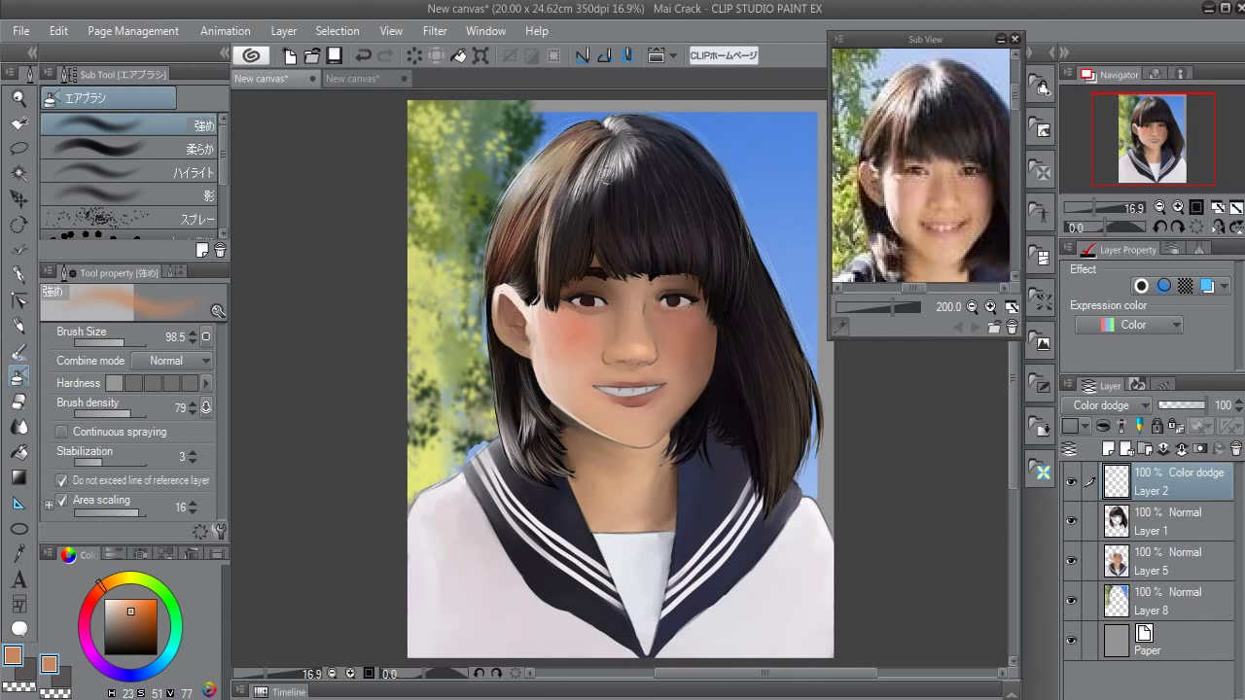
key("bracketright")
key("bracketright")
key("bracketright")
key("bracketleft")
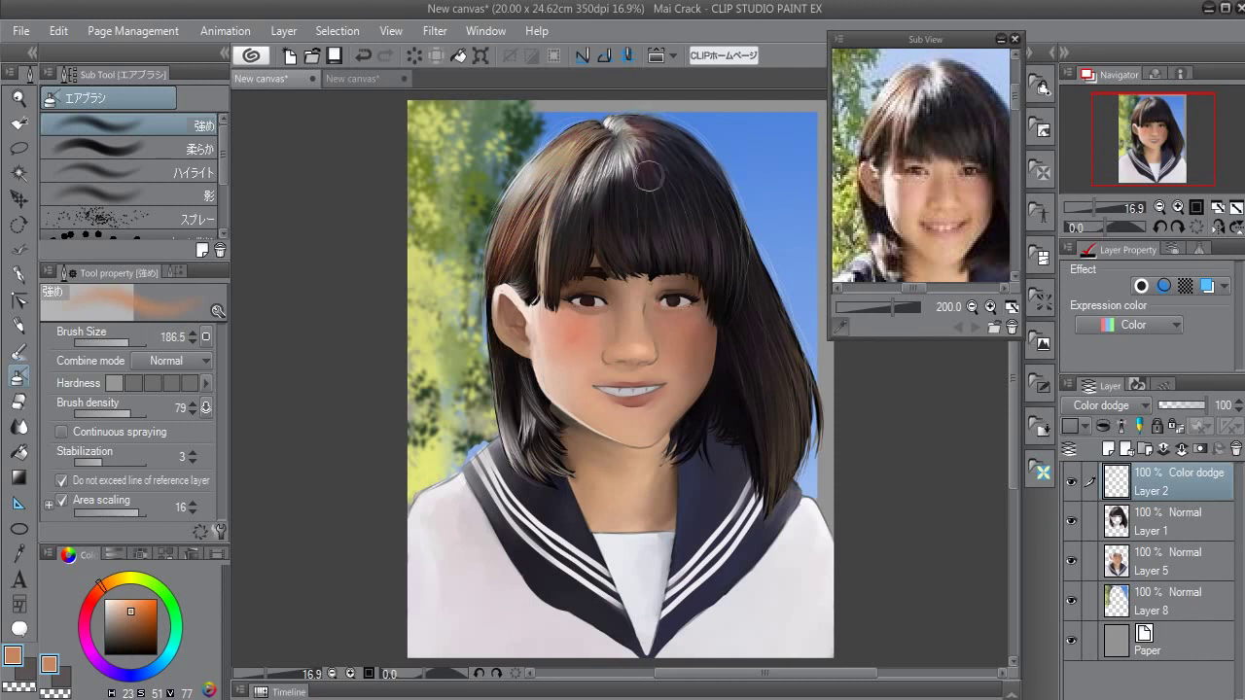
Airbrush a light peach glowing highlight onto the hair crown
left_click(119, 599)
key("bracketright")
key("bracketright")
mouse_move(601, 160)
left_mouse_down()
mouse_move(623, 185)
mouse_move(598, 195)
mouse_move(610, 192)
left_mouse_up()
key("bracketleft")
key("bracketleft")
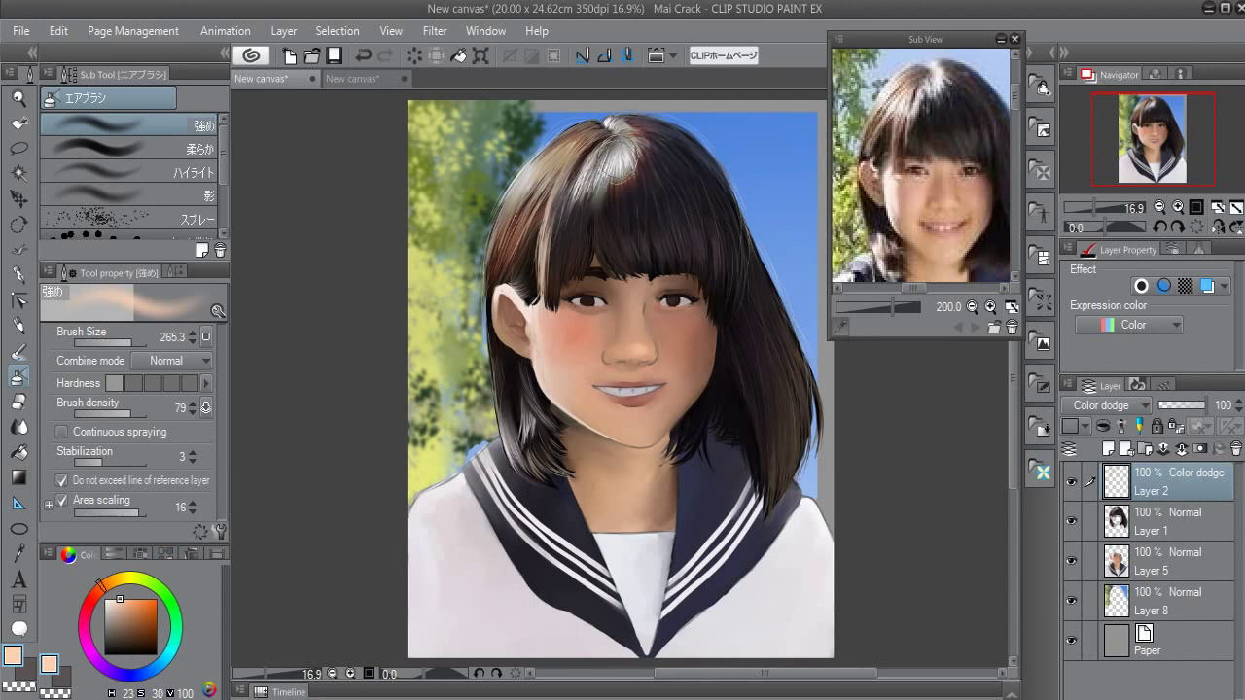
left_click_drag(615, 145, 611, 136)
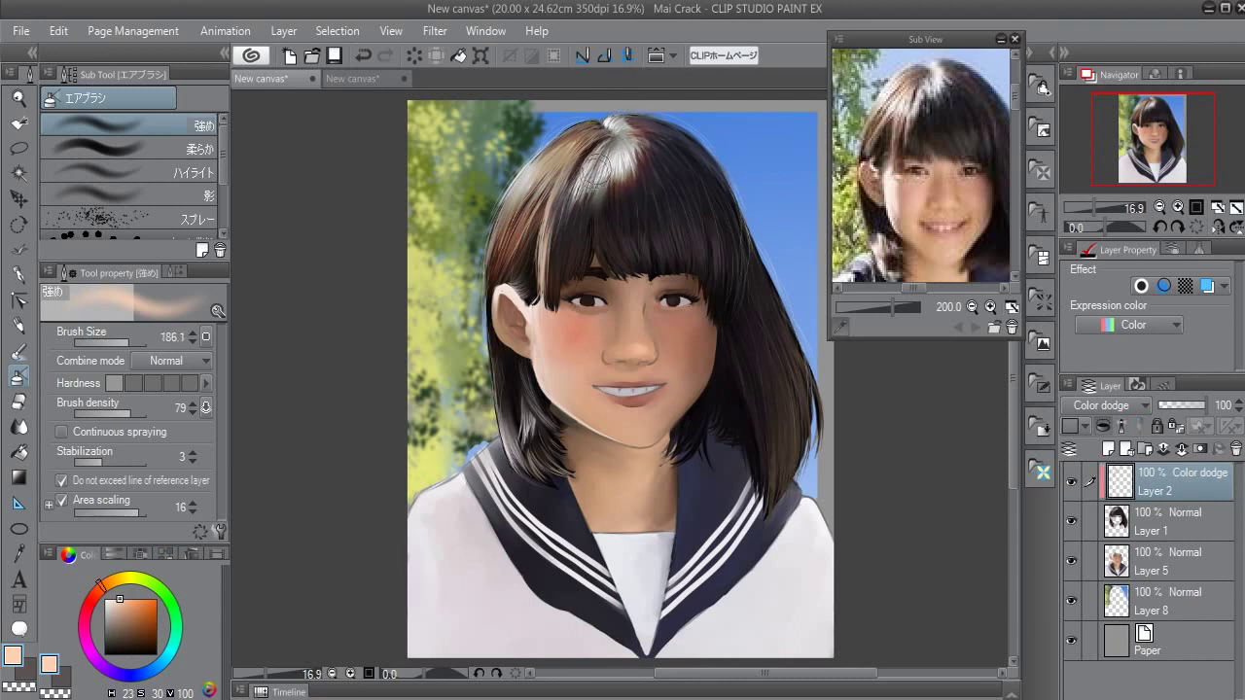
Pencil brighter highlights on the crown and thin highlights on the left hair strand
key("p")
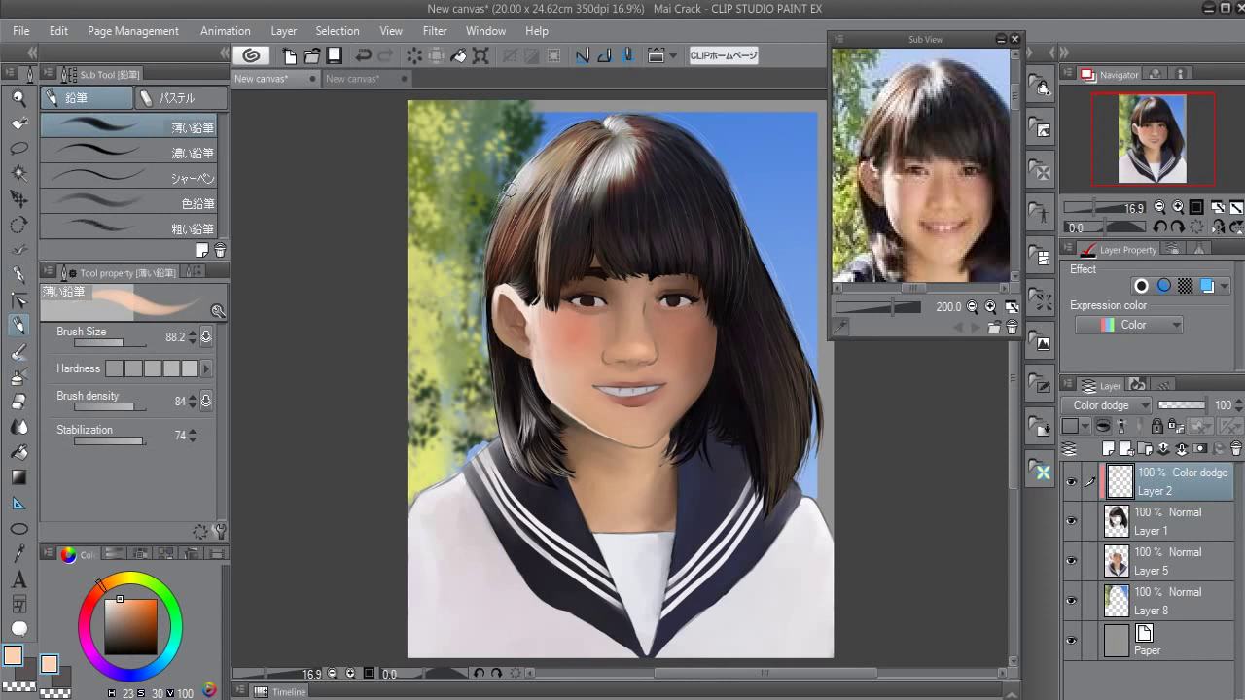
mouse_move(529, 165)
left_mouse_down()
mouse_move(545, 161)
mouse_move(541, 226)
left_mouse_up()
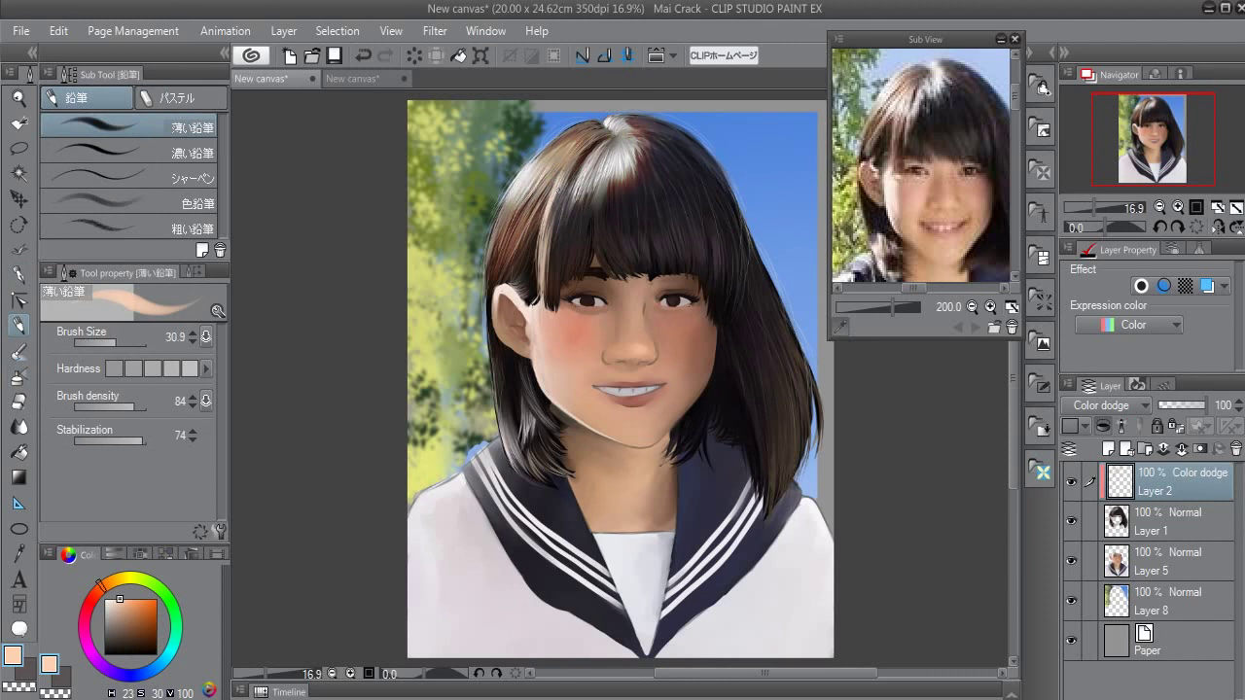
left_click_drag(618, 181, 623, 142)
left_click_drag(550, 155, 525, 224)
left_click_drag(506, 412, 502, 457)
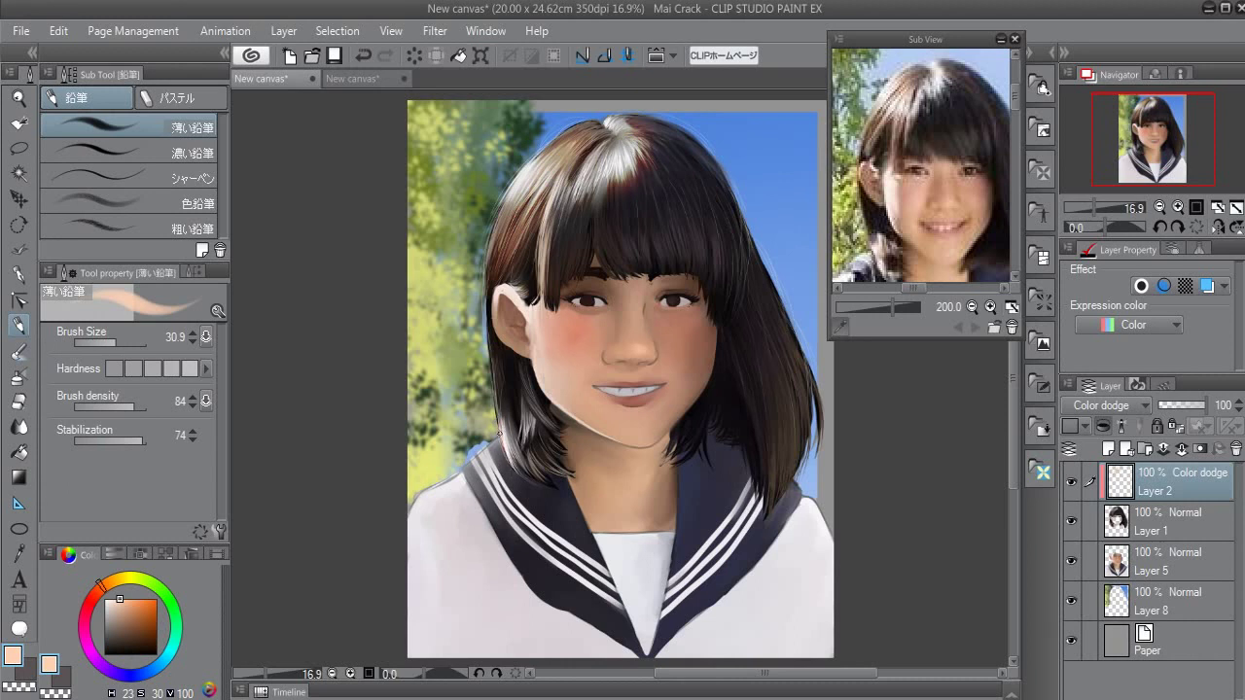
left_click_drag(510, 443, 513, 435)
Softly brighten the right-side hair with a low-density airbrush, then add Layer 3
key("b")
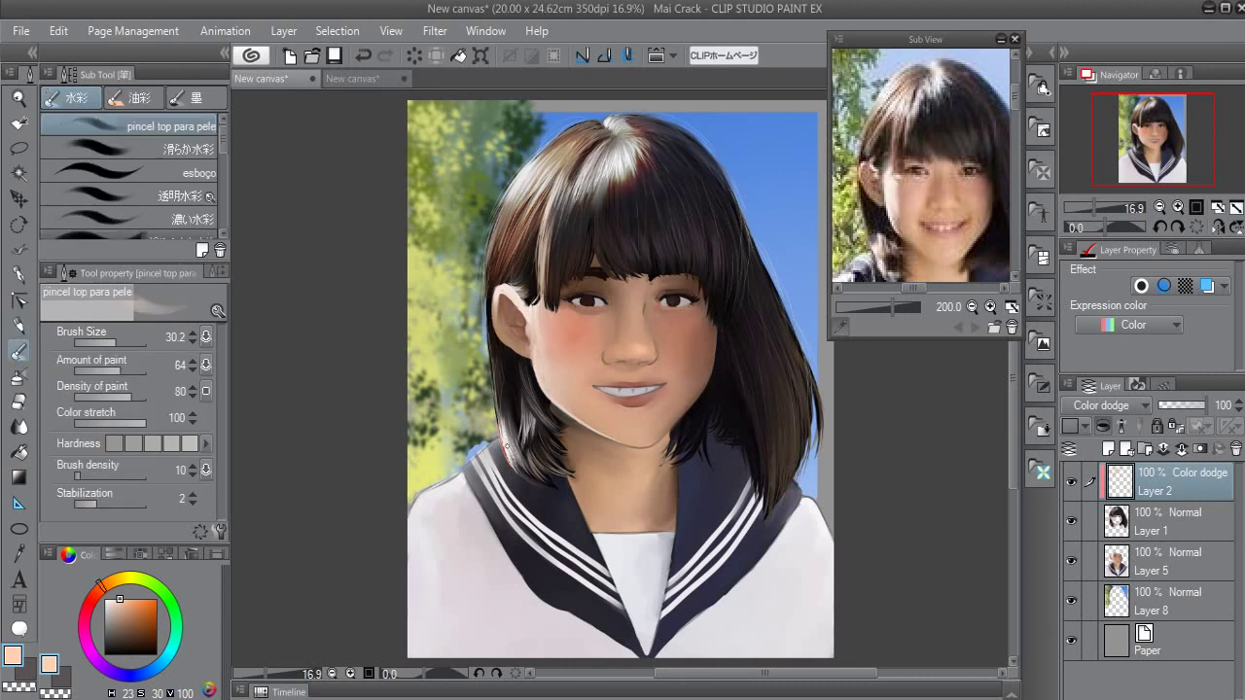
key("b")
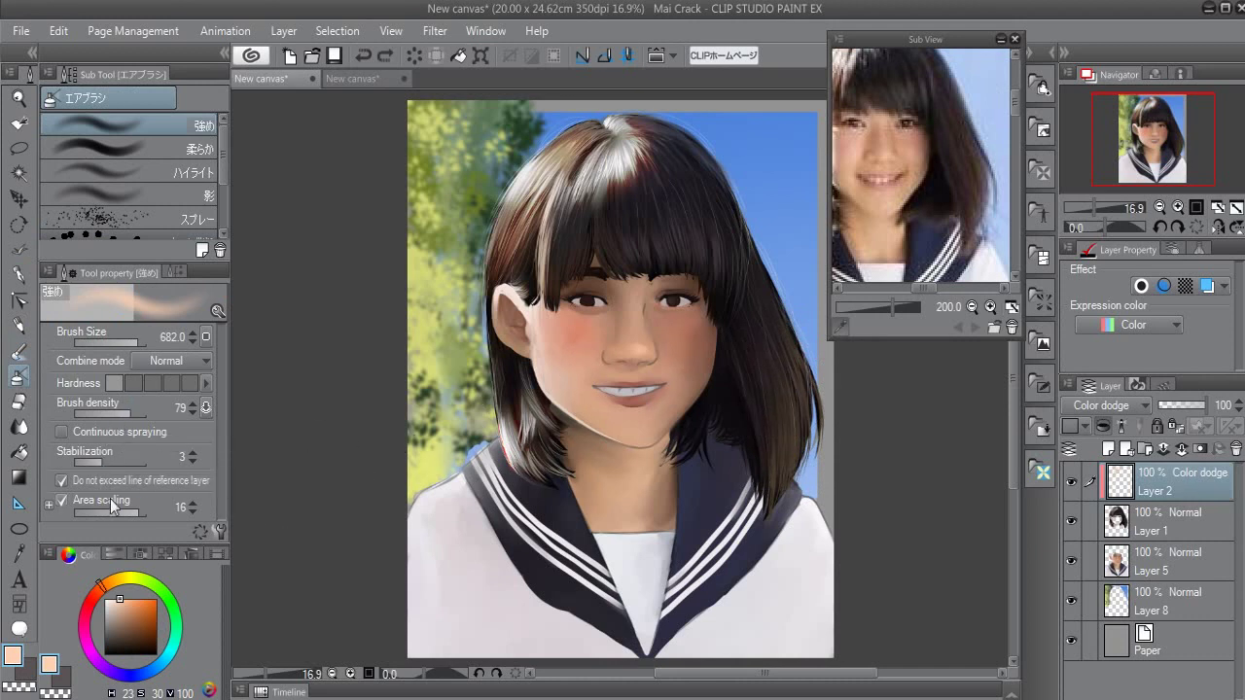
left_click_drag(112, 412, 82, 412)
left_click_drag(750, 347, 788, 504)
mouse_move(750, 316)
left_mouse_down()
mouse_move(717, 356)
mouse_move(728, 356)
mouse_move(732, 382)
left_mouse_up()
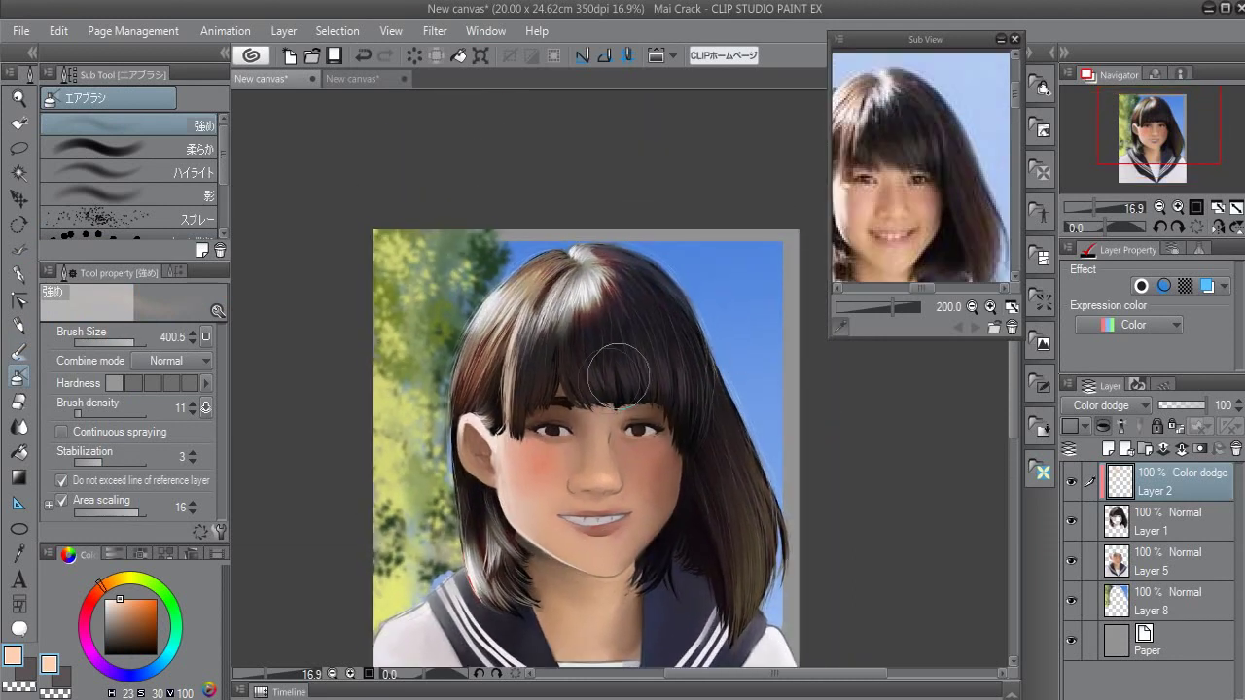
key("bracketleft")
key("bracketleft")
key("bracketleft")
key("bracketleft")
key("bracketleft")
key("bracketleft")
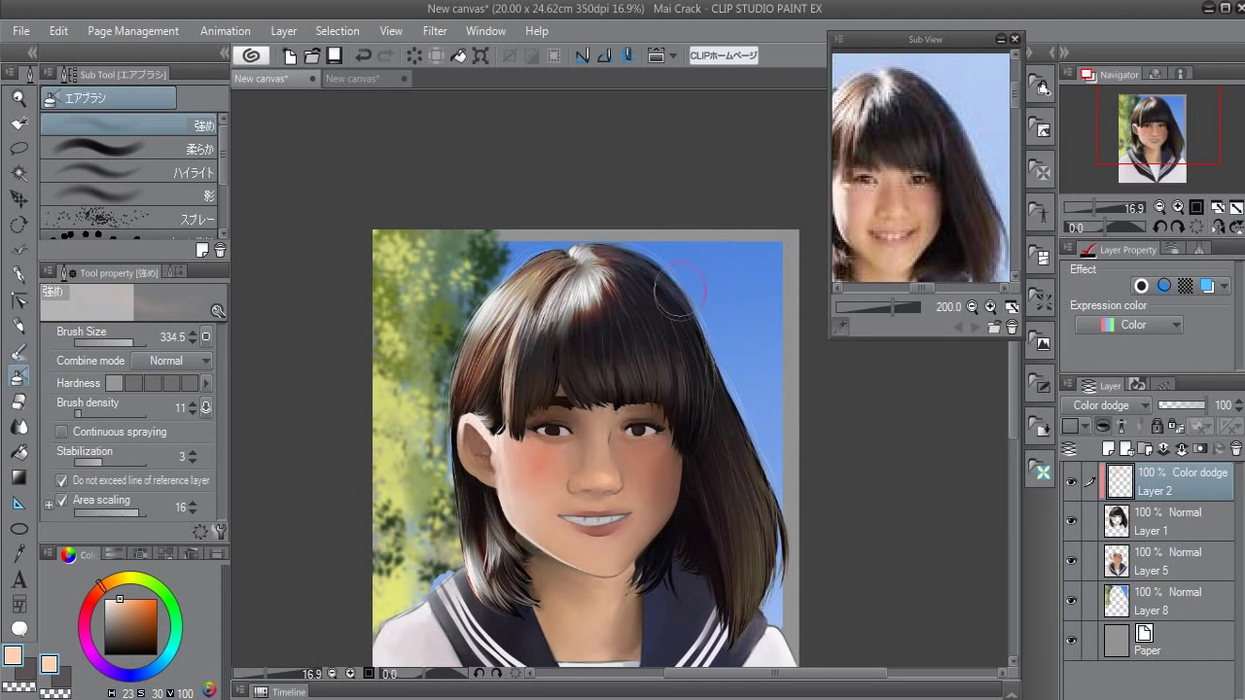
left_click(1110, 447)
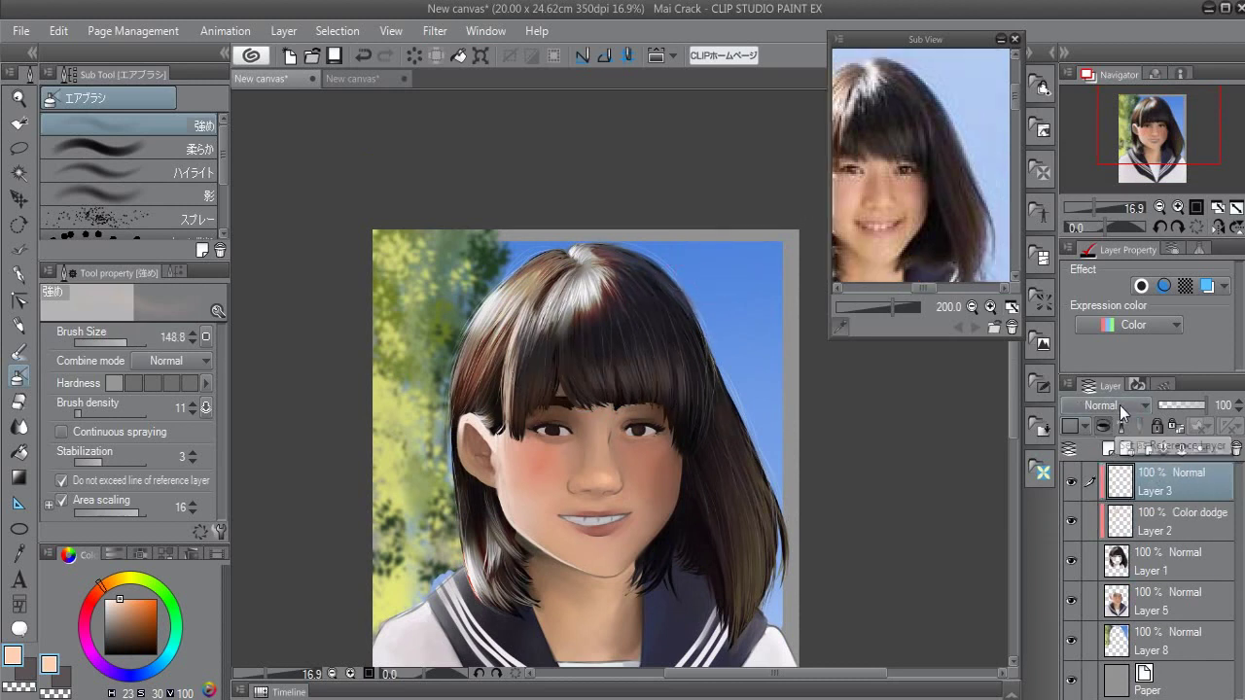
Set Layer 3 to Multiply and pick a slightly lightened dark brown
left_click(1104, 405)
left_click(1091, 59)
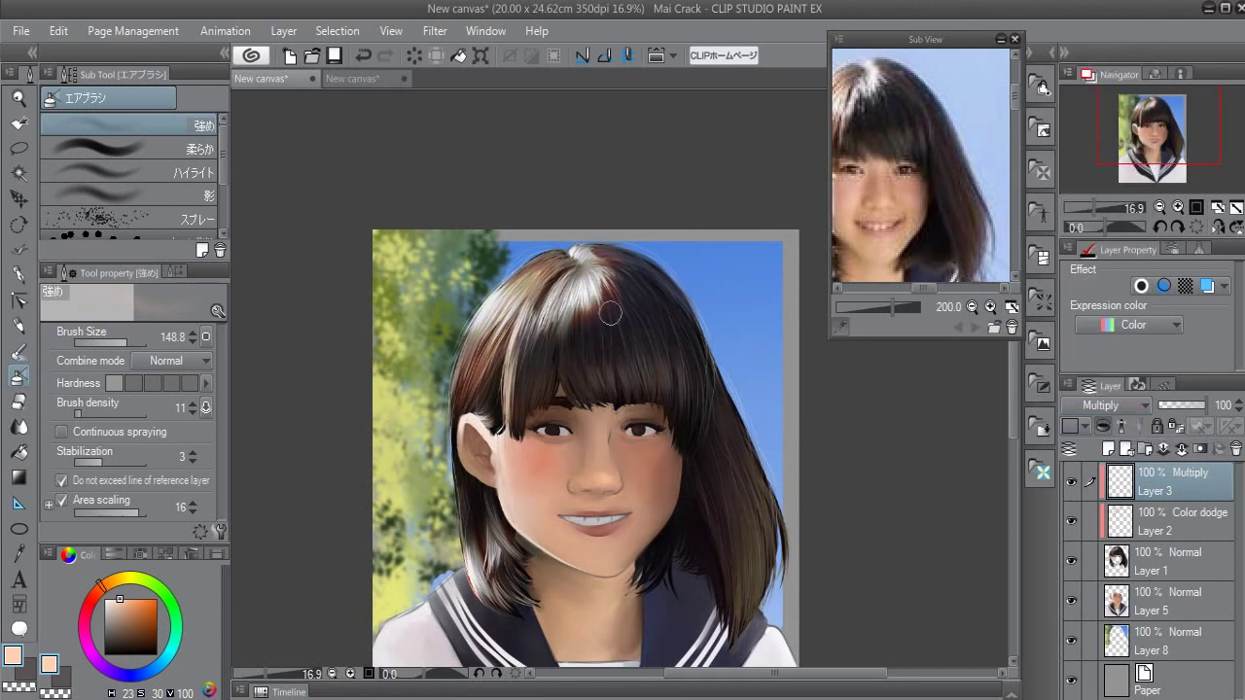
left_click(623, 304, "alt")
left_click(113, 641)
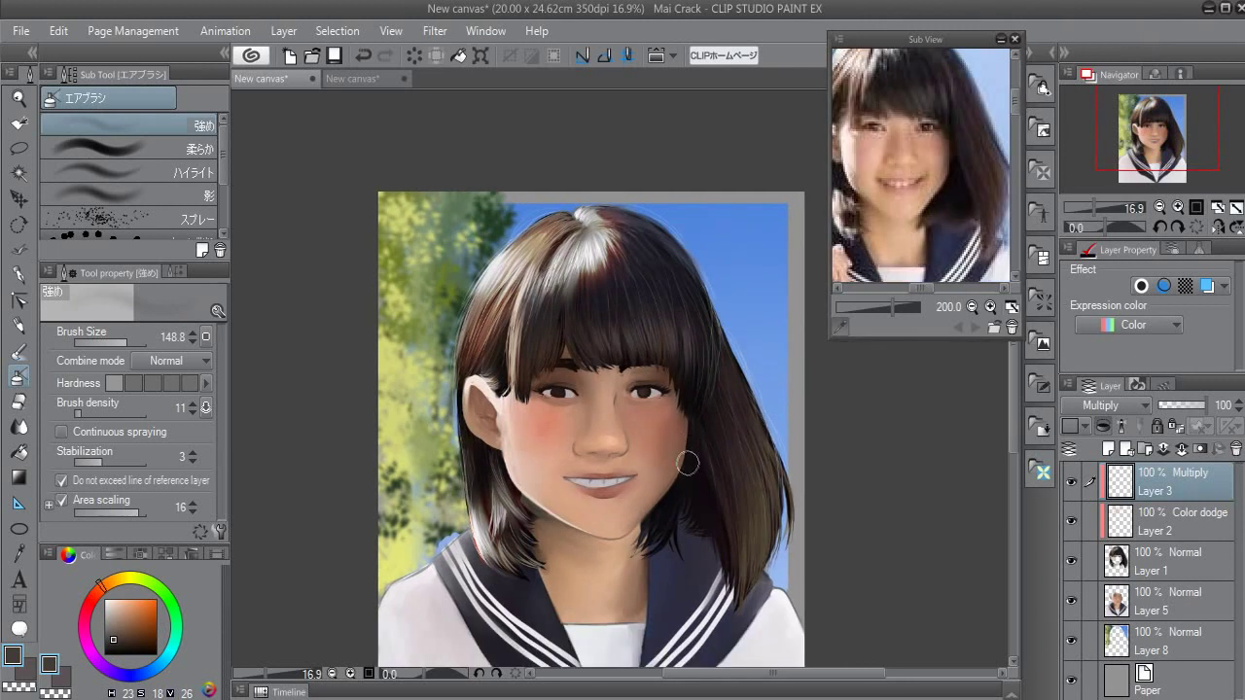
Adjust the airbrush size back and forth for the dark brown hair shading
key("bracketright")
key("bracketright")
key("bracketright")
key("bracketleft")
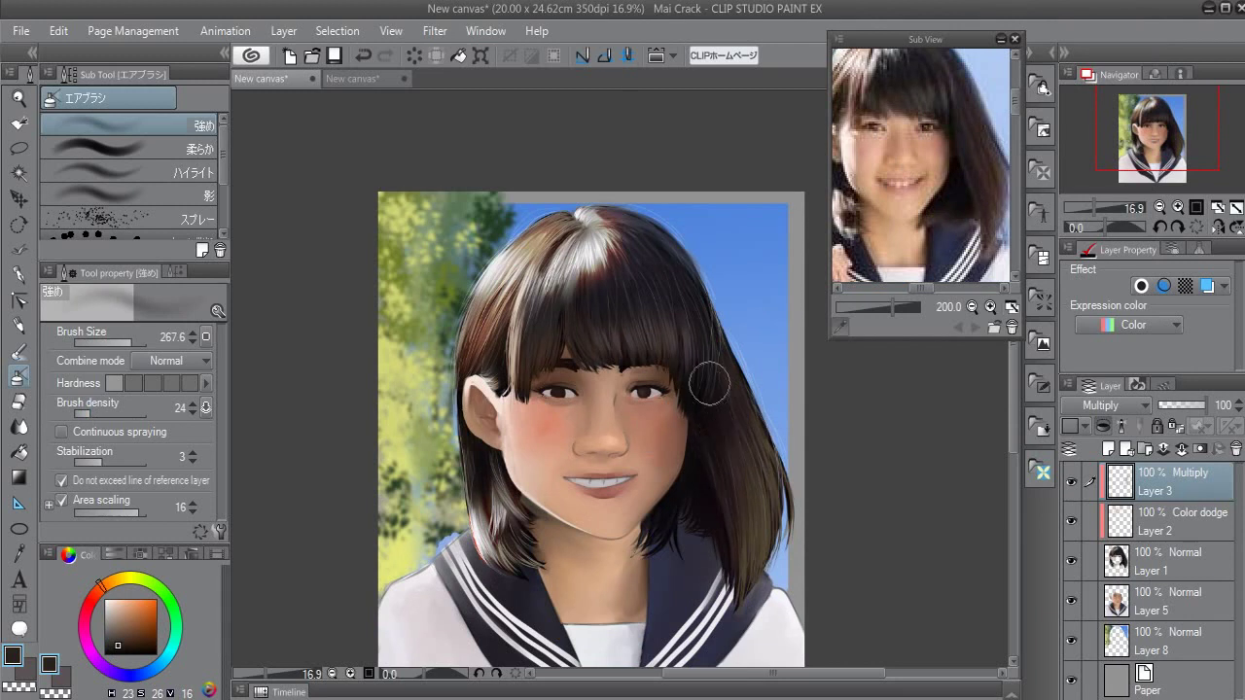
key("bracketright")
key("bracketleft")
key("bracketleft")
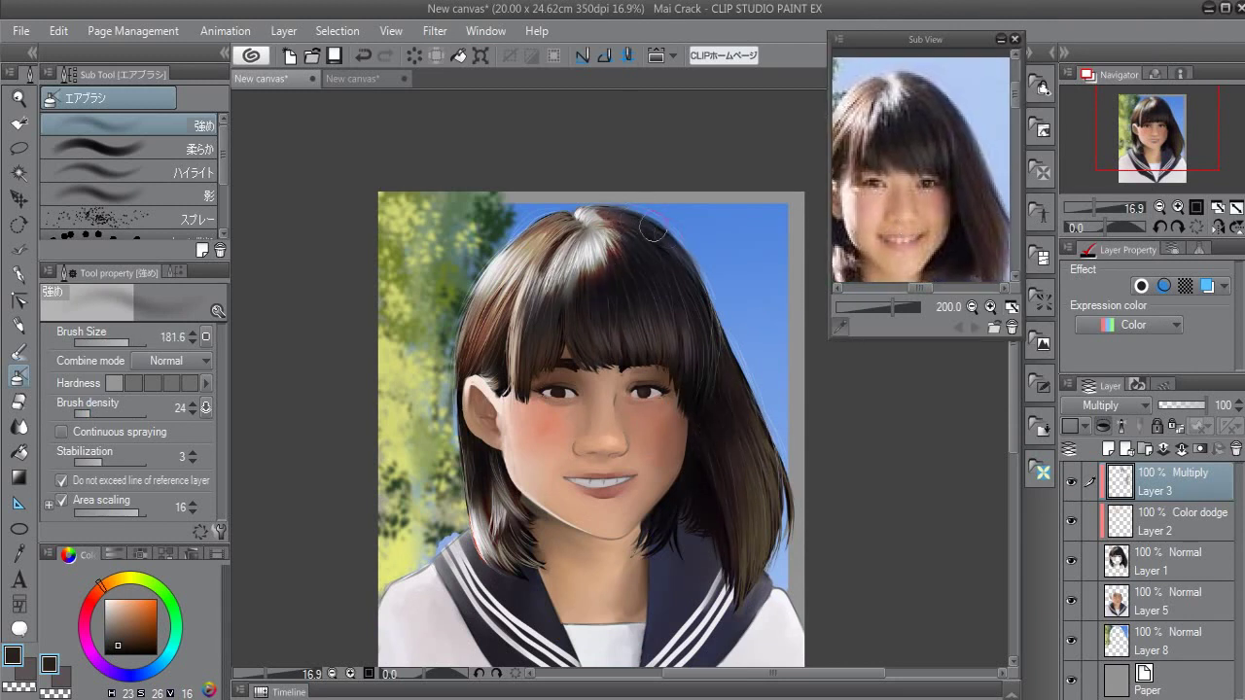
key("bracketleft")
key("bracketleft")
key("bracketleft")
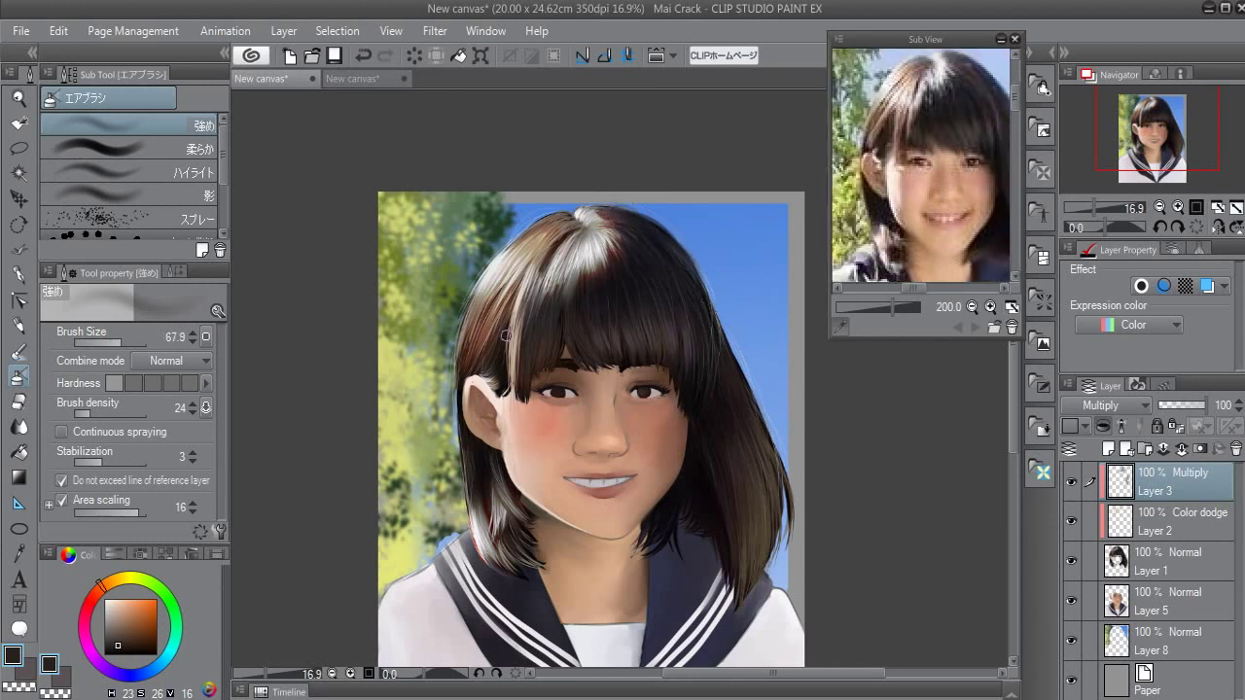
key("bracketleft")
key("bracketleft")
key("bracketright")
key("bracketright")
key("bracketright")
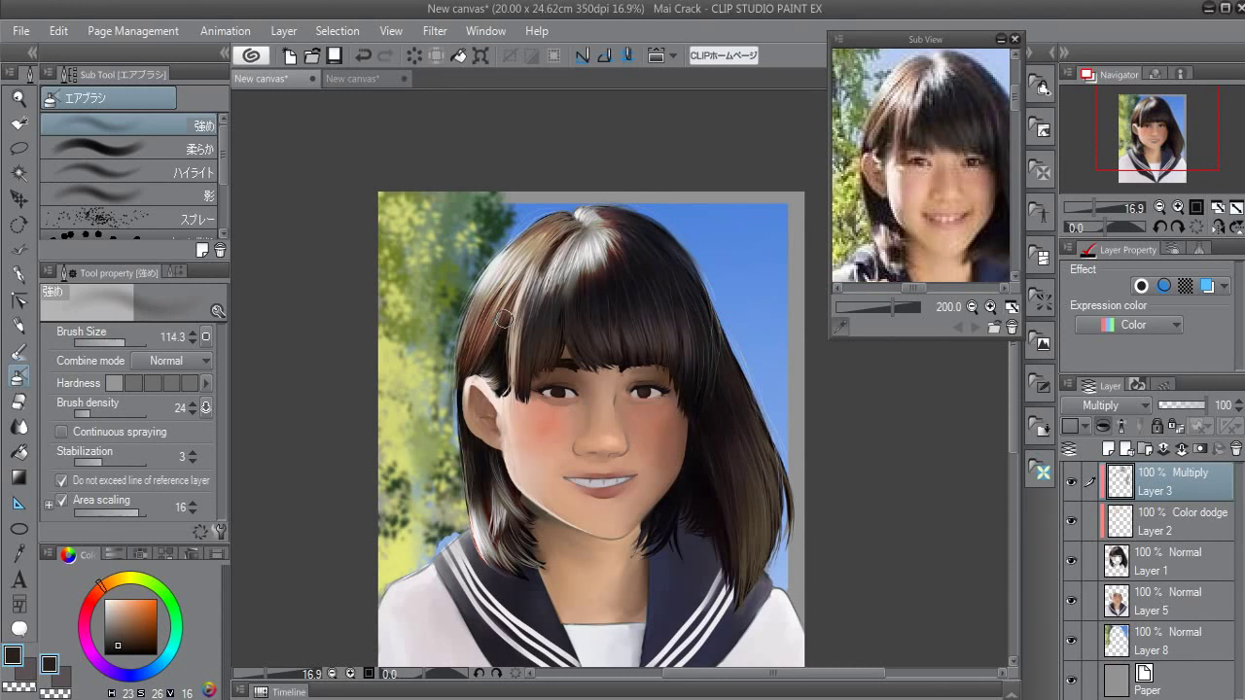
Dab small dark brown shading onto the hair, blend it, and add Layer 4
key("b")
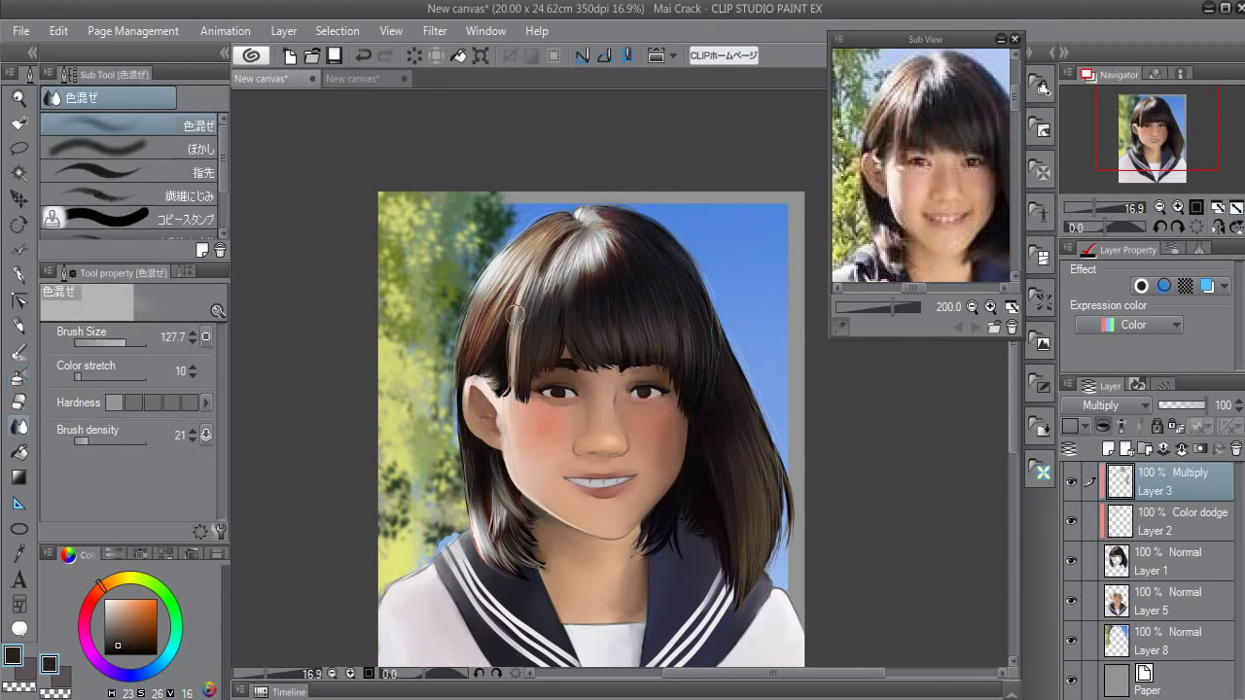
key("b")
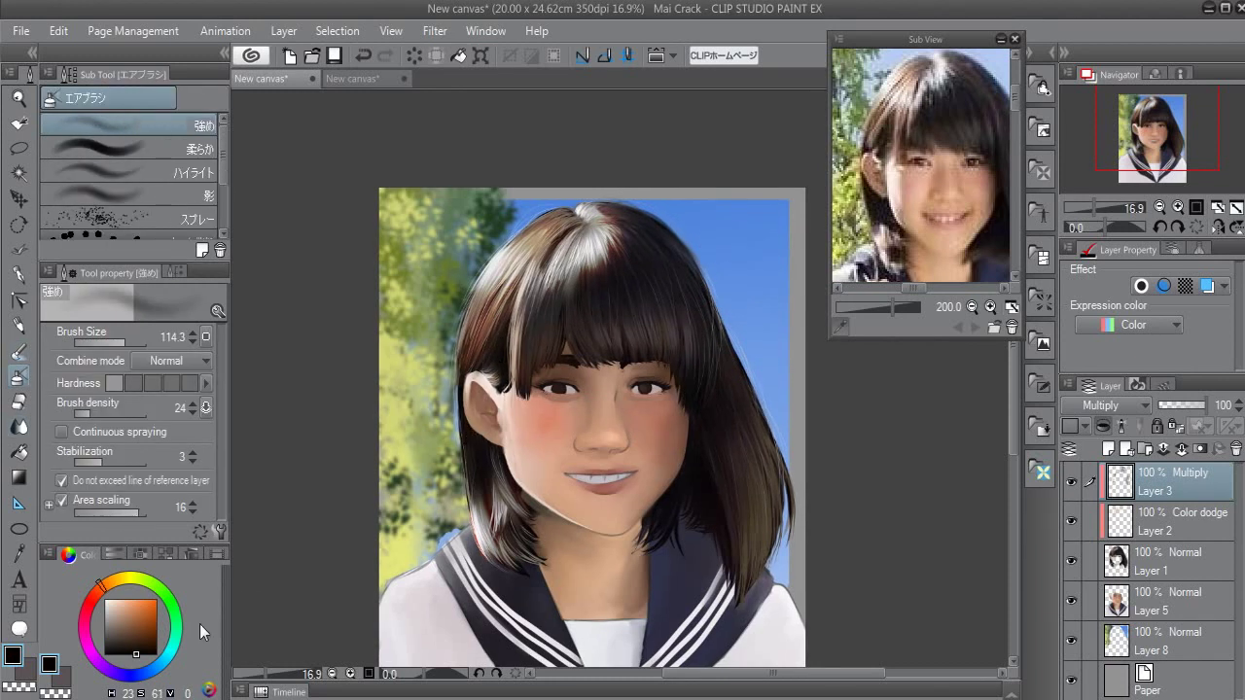
key("bracketleft")
key("bracketleft")
key("bracketleft")
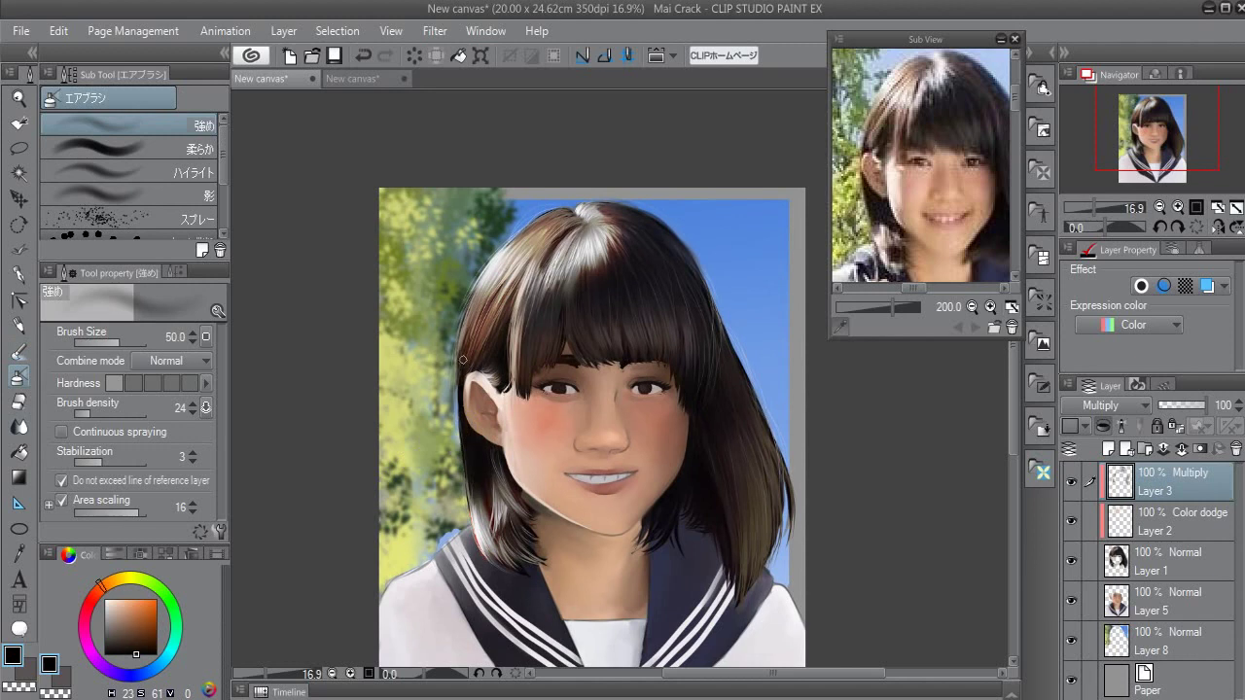
left_click_drag(465, 368, 460, 380)
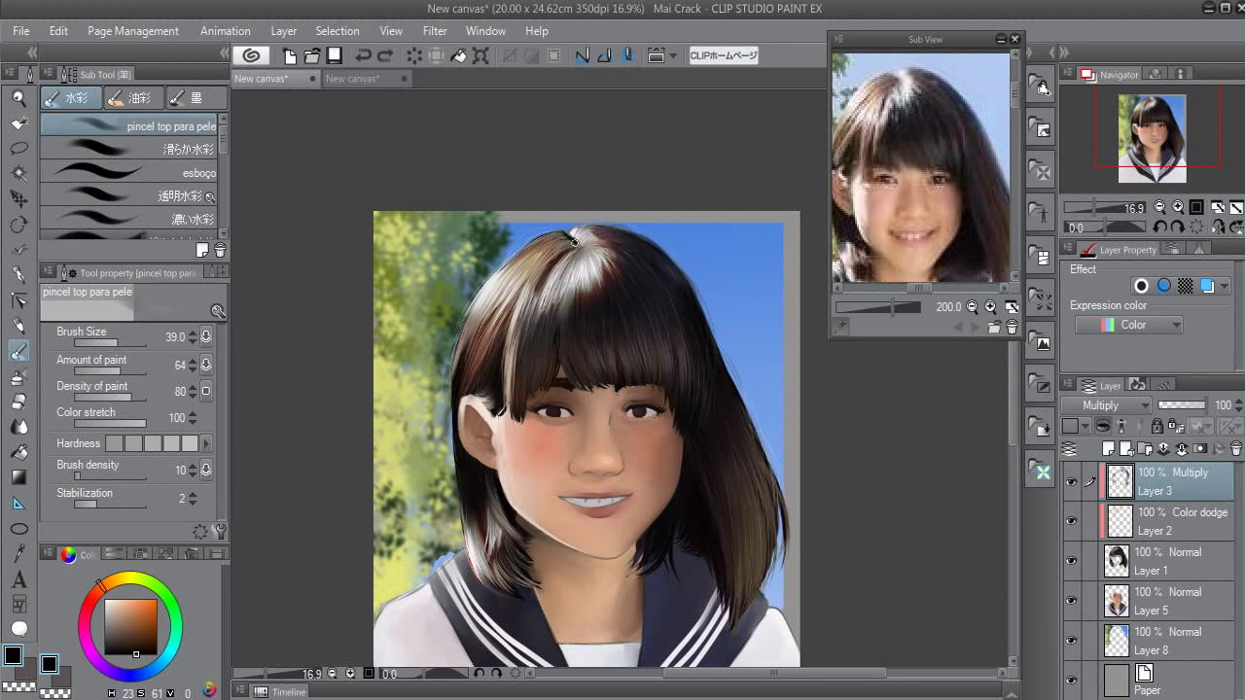
left_click_drag(570, 237, 578, 241)
key("j")
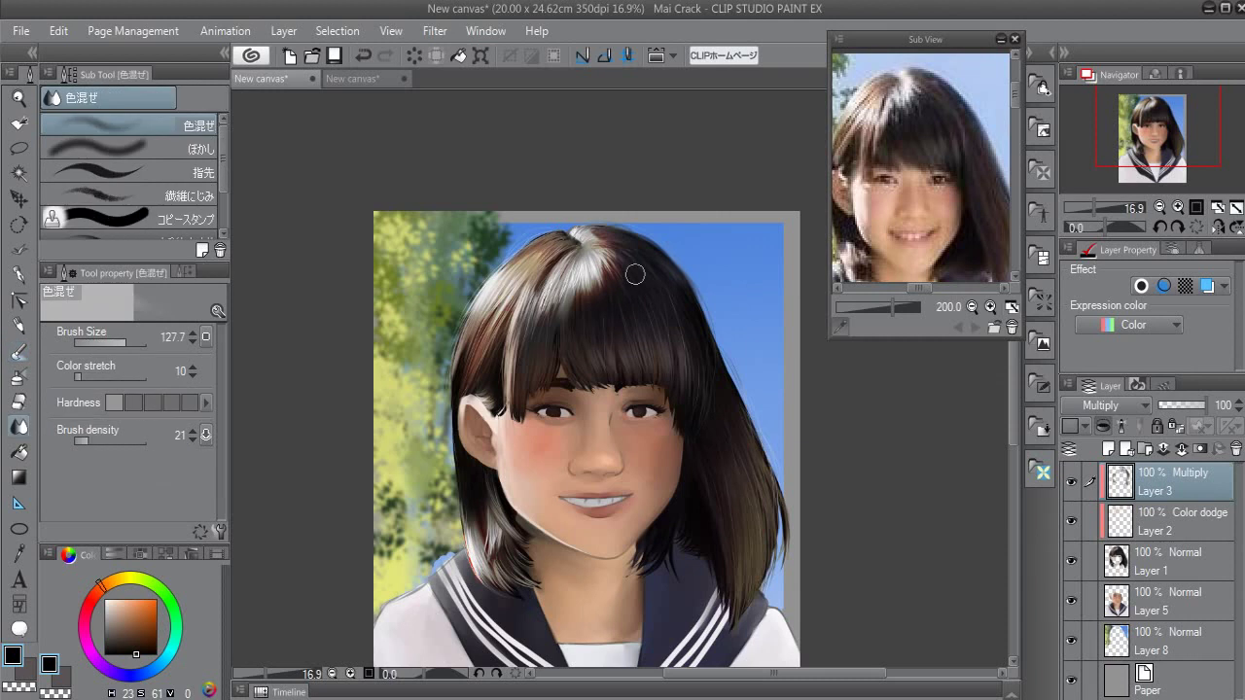
left_click(1109, 449)
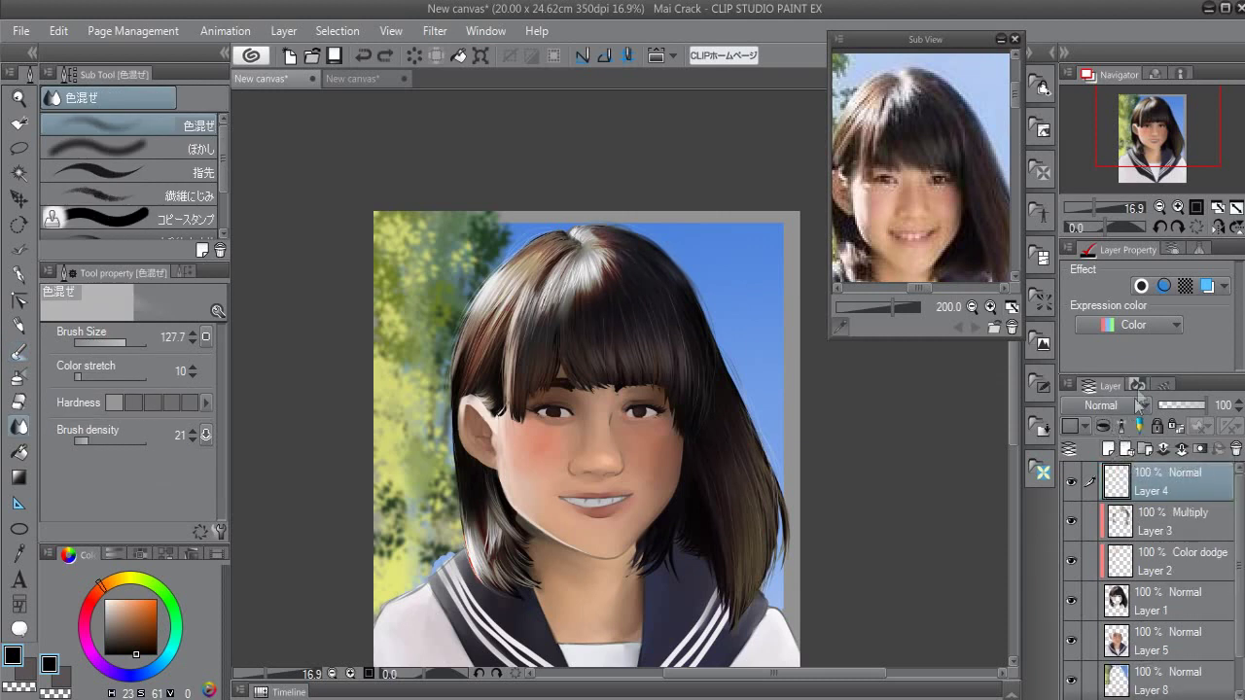
Draw size-12 dark lines along both hair edges and white rim strokes on the left, undoing one
key("p")
key("bracketleft")
key("bracketleft")
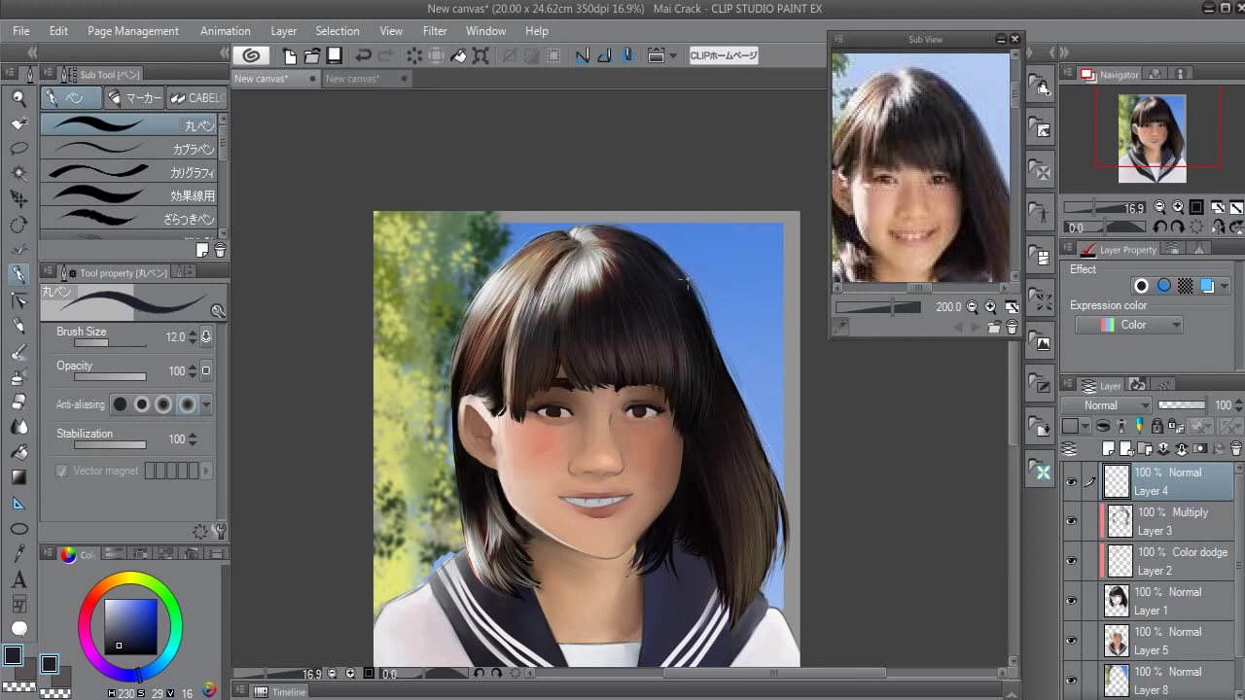
left_click_drag(709, 336, 736, 406)
left_click_drag(450, 350, 457, 470)
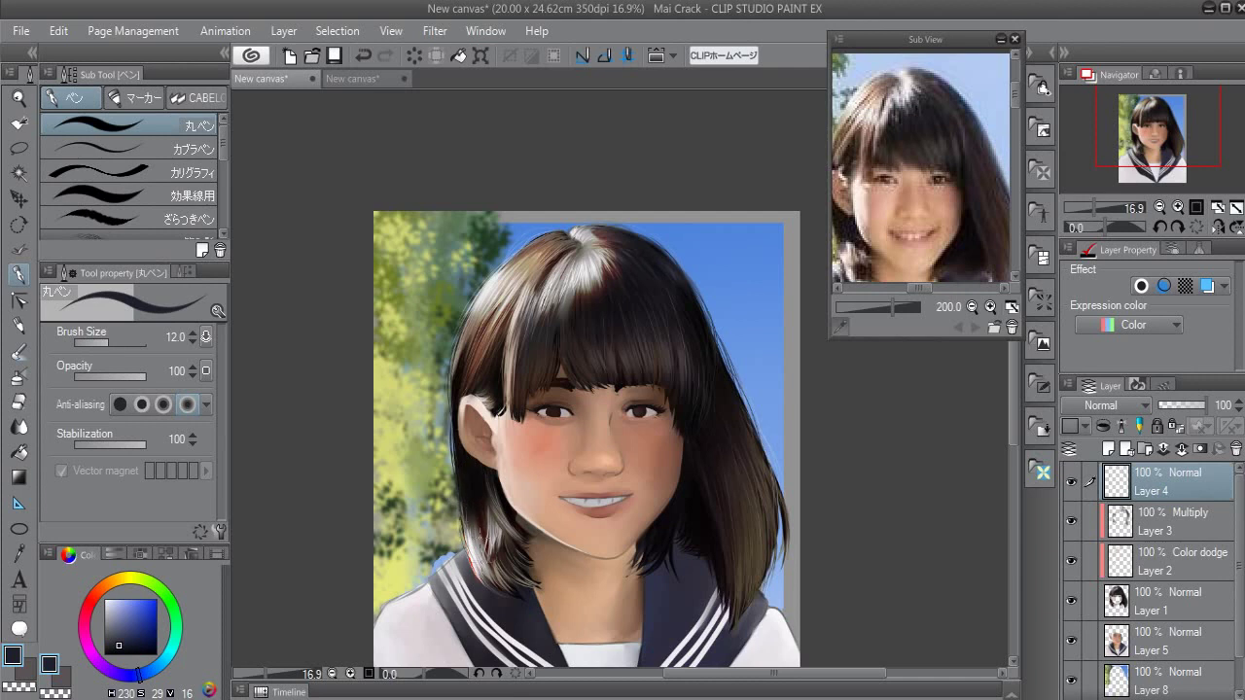
key("x")
left_click_drag(451, 407, 457, 469)
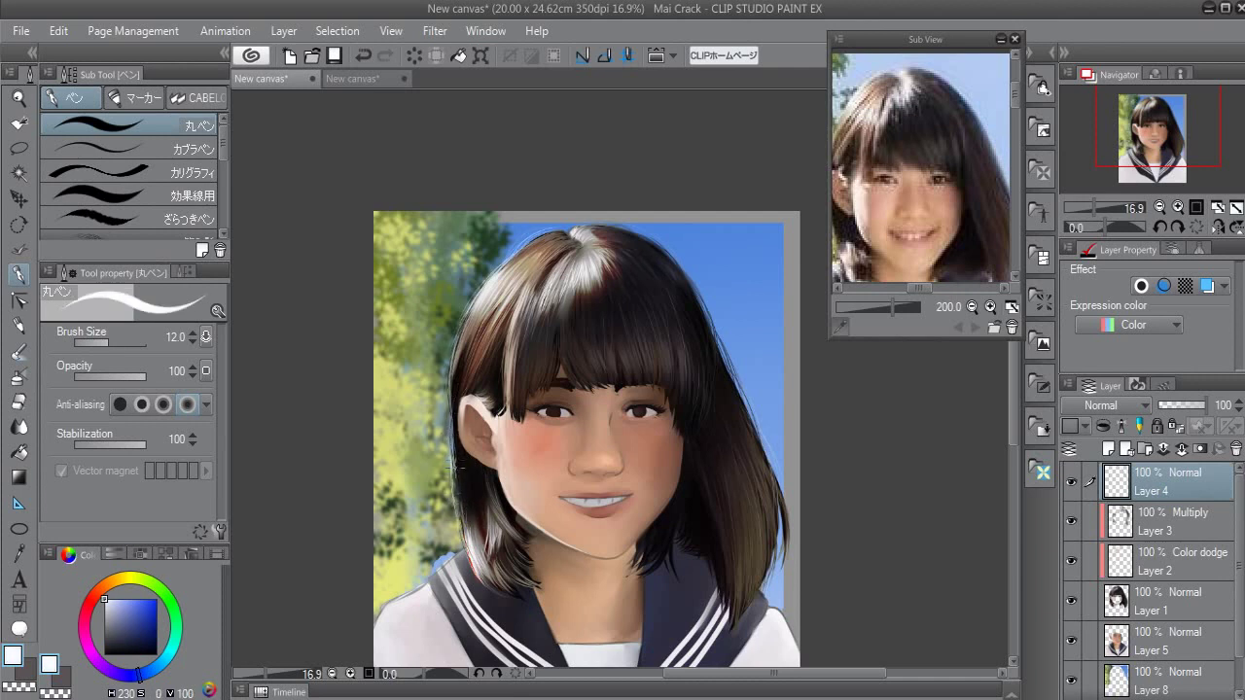
left_click_drag(469, 548, 492, 600)
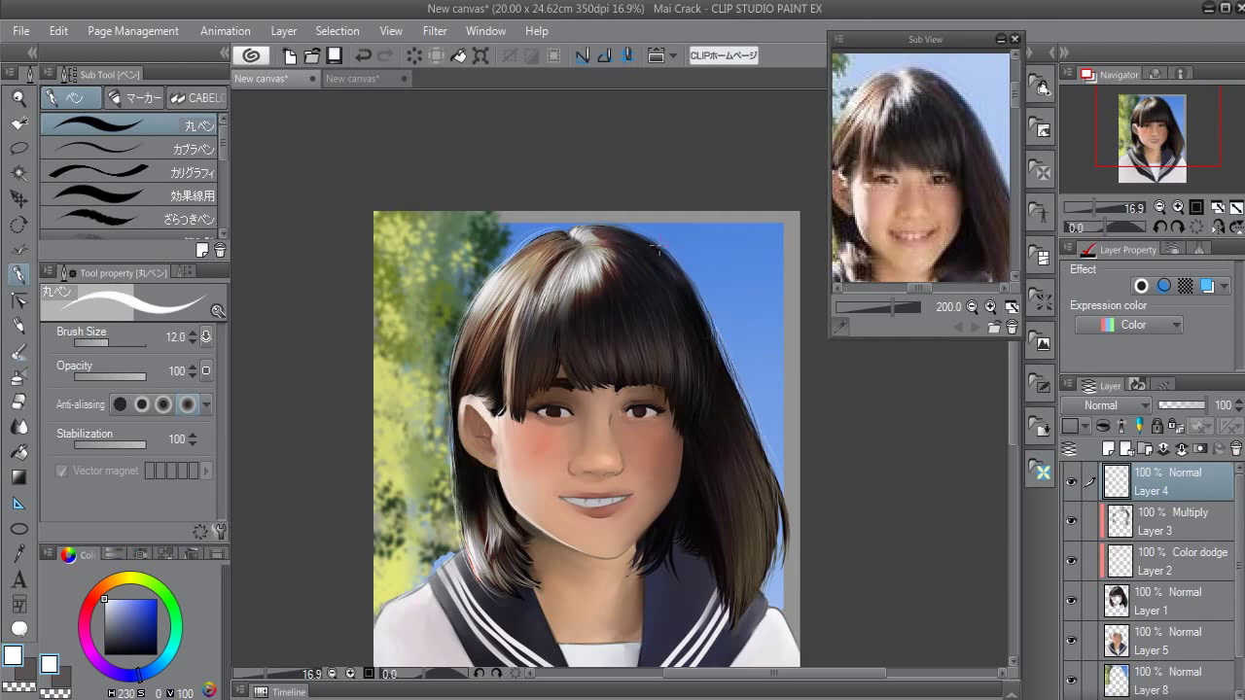
key("ctrl+z")
Add a faint light stroke on the right hair edge with a size-15 pencil, then select Layer 5
key("p")
key("bracketleft")
key("bracketleft")
key("bracketleft")
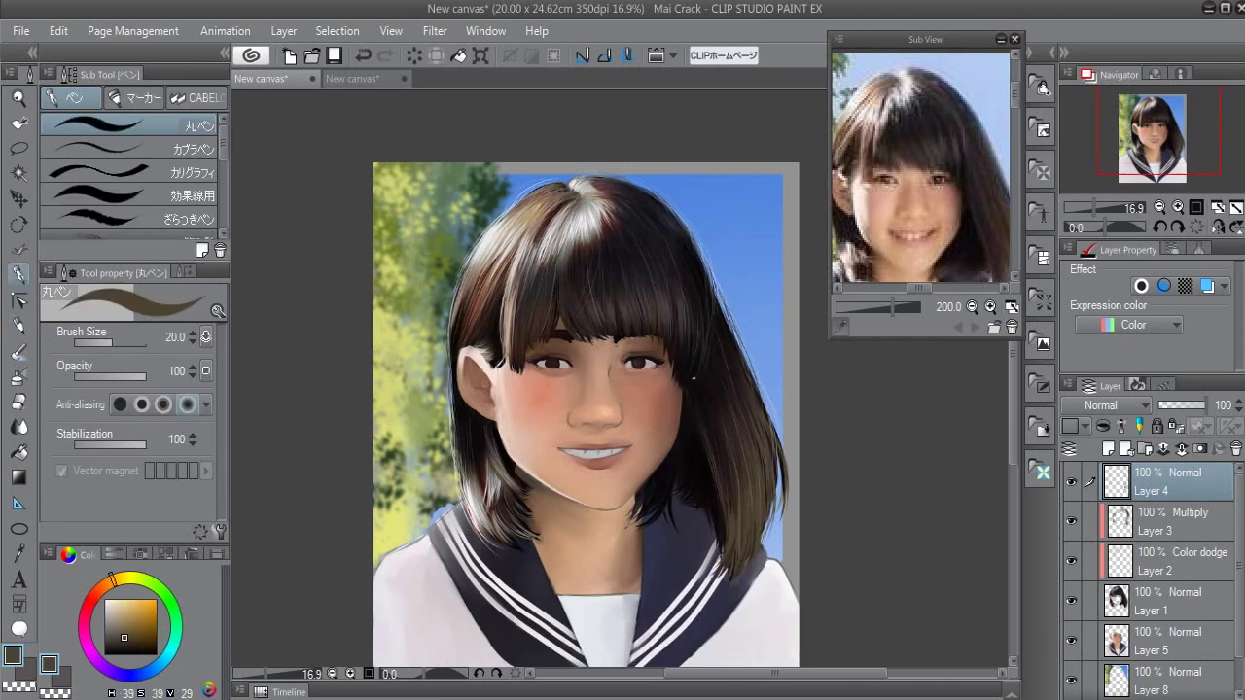
left_click_drag(710, 375, 730, 424)
key("j")
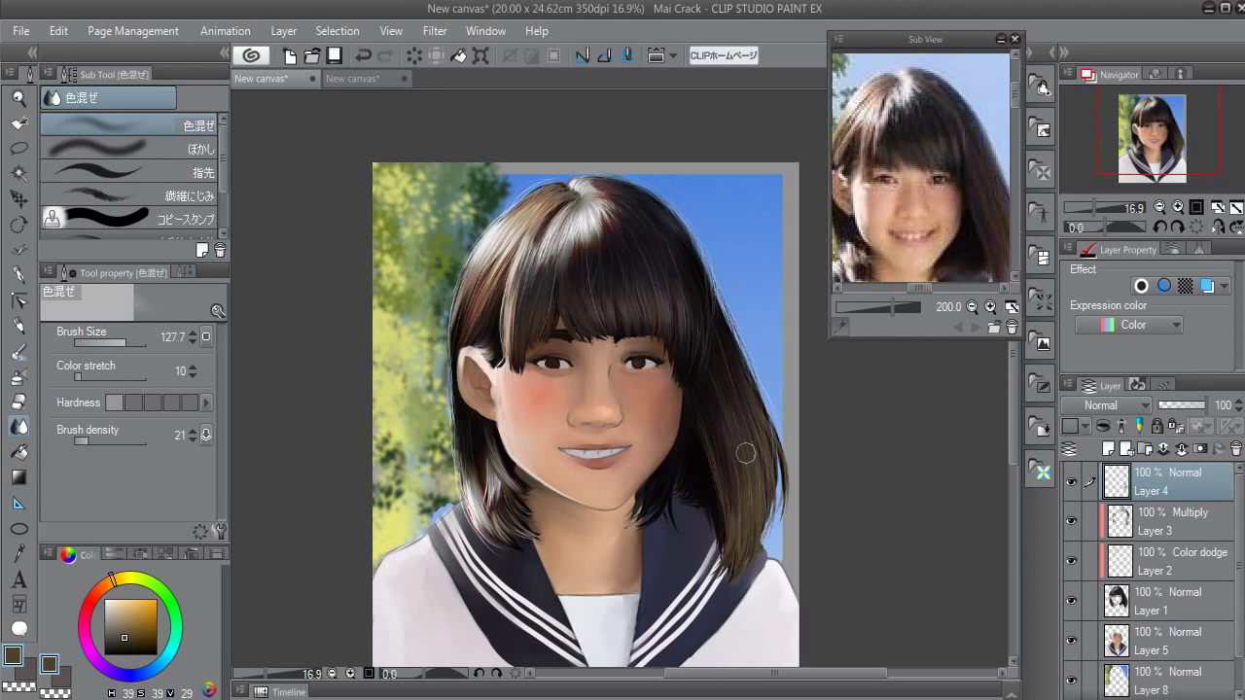
scroll(746, 453, "down", 1)
left_click(1119, 637)
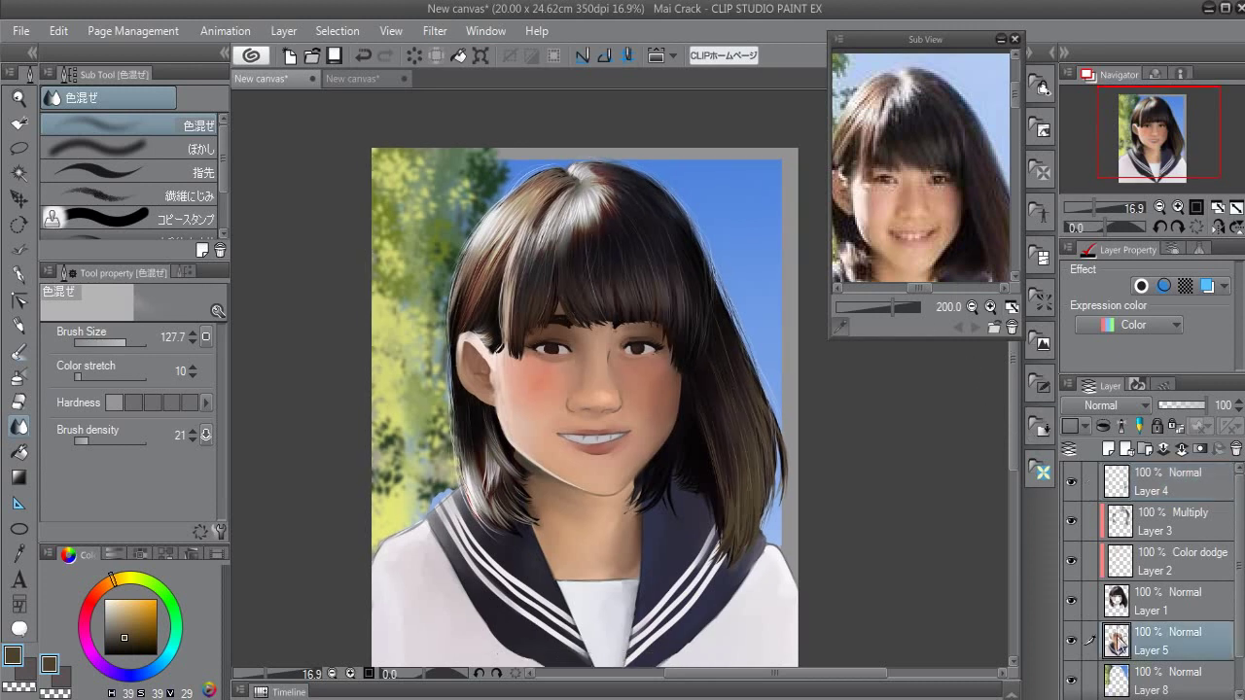
Pick a light skin tone, add Layer 6, and pan the reference photo to the uniform
left_click(870, 192)
key("ctrl+shift+n")
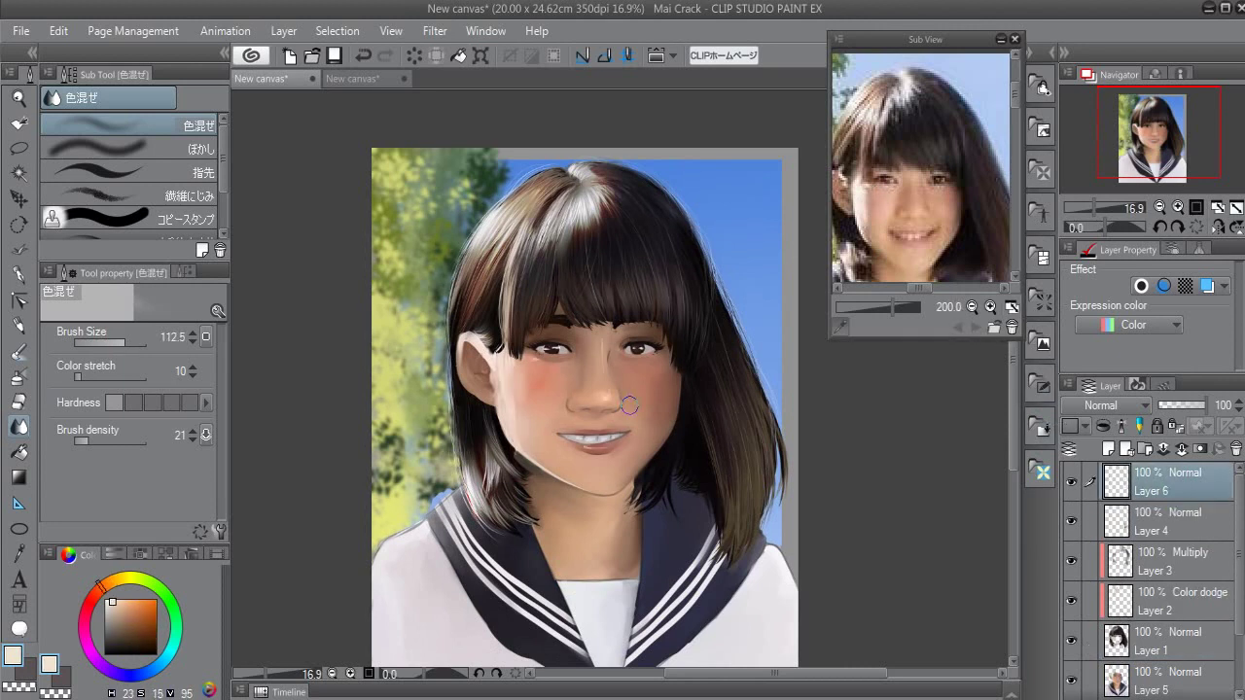
scroll(1238, 516, "down", 1)
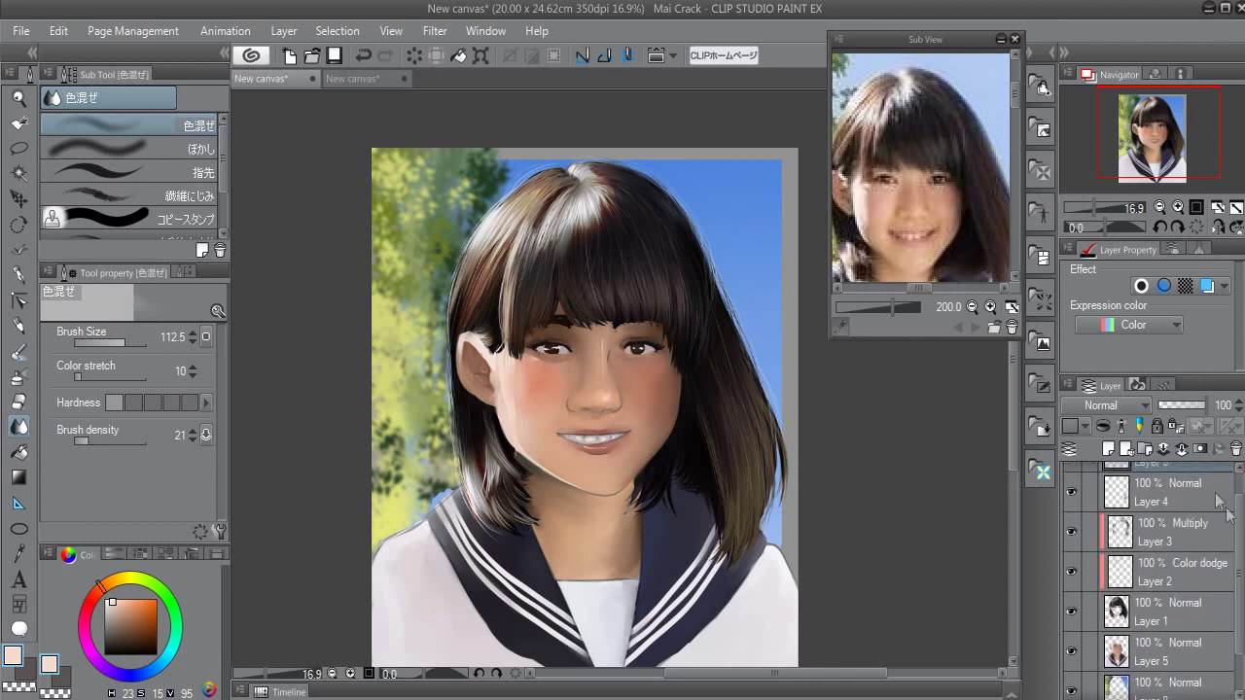
mouse_move(957, 224)
left_mouse_down()
mouse_move(954, 175)
mouse_move(942, 181)
mouse_move(950, 235)
left_mouse_up()
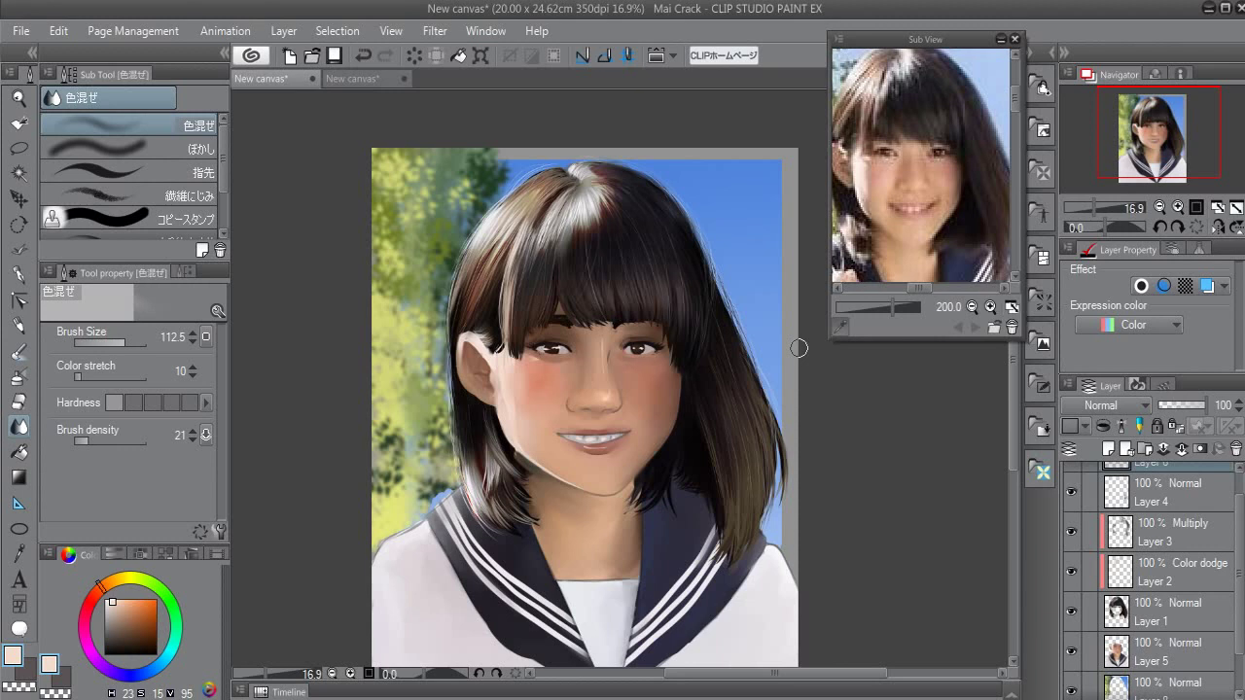
scroll(740, 294, "down", 1)
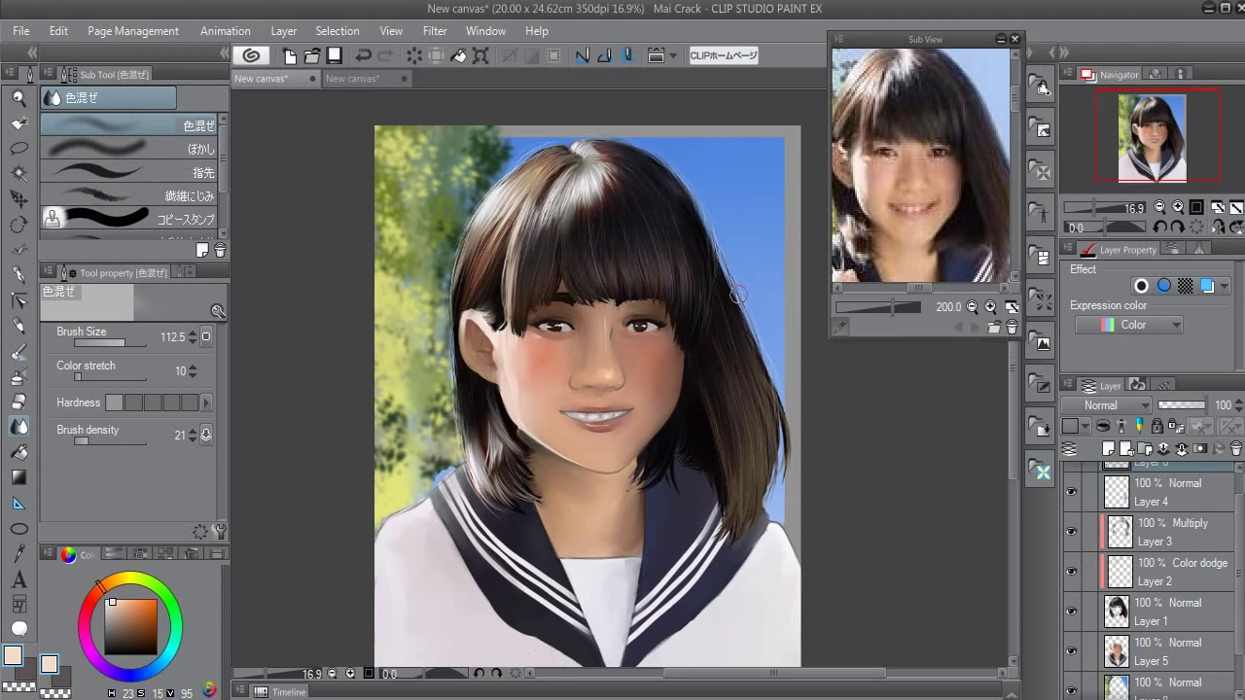